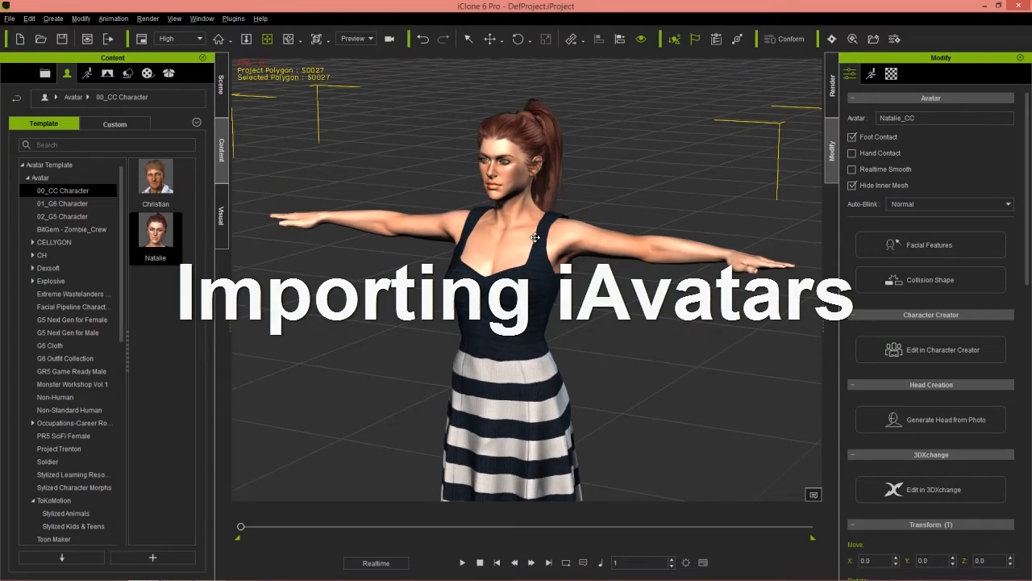
# Step: Bring the Natalie avatar from iClone's 00_CC Character templates into CrazyTalk 8 as the actor
pyautogui.scroll(5, 535, 237)
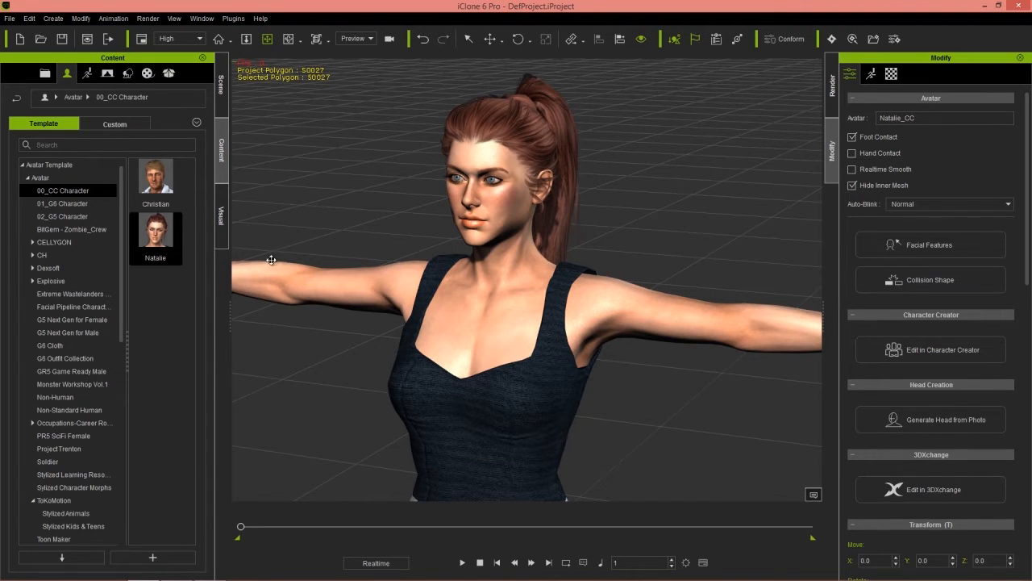
pyautogui.moveTo(156, 233); pyautogui.dragTo(424, 339)
pyautogui.hotkey('alt', 'Tab')
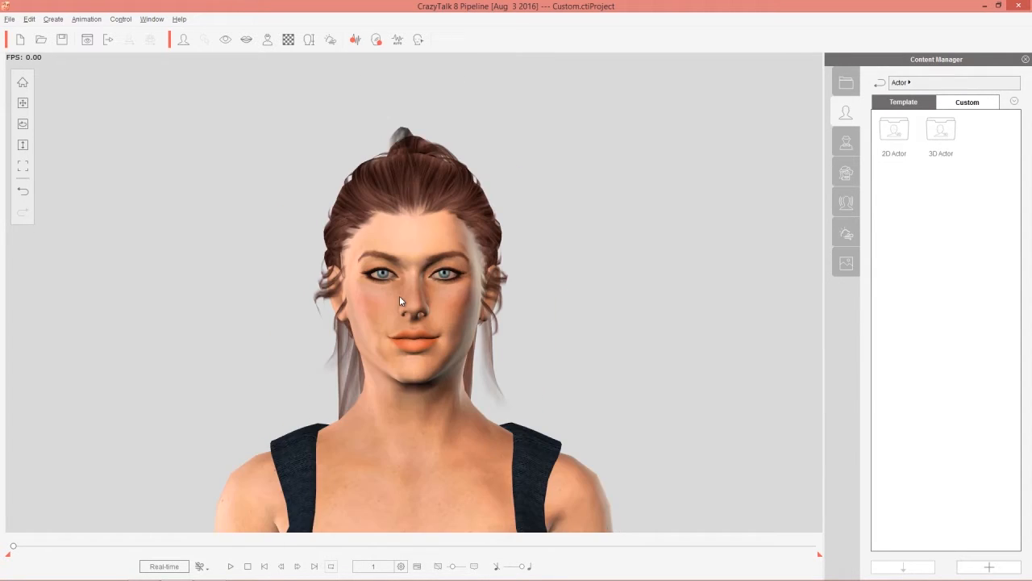
# Step: Preview the actor's animation before and after changing the playback option, stopping it each time
pyautogui.click(232, 567)
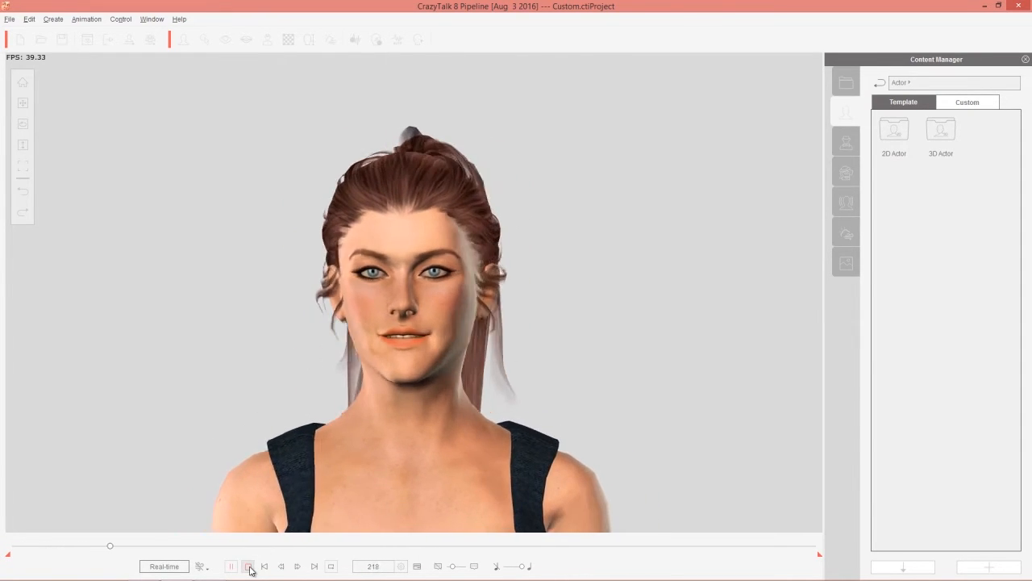
pyautogui.click(249, 567)
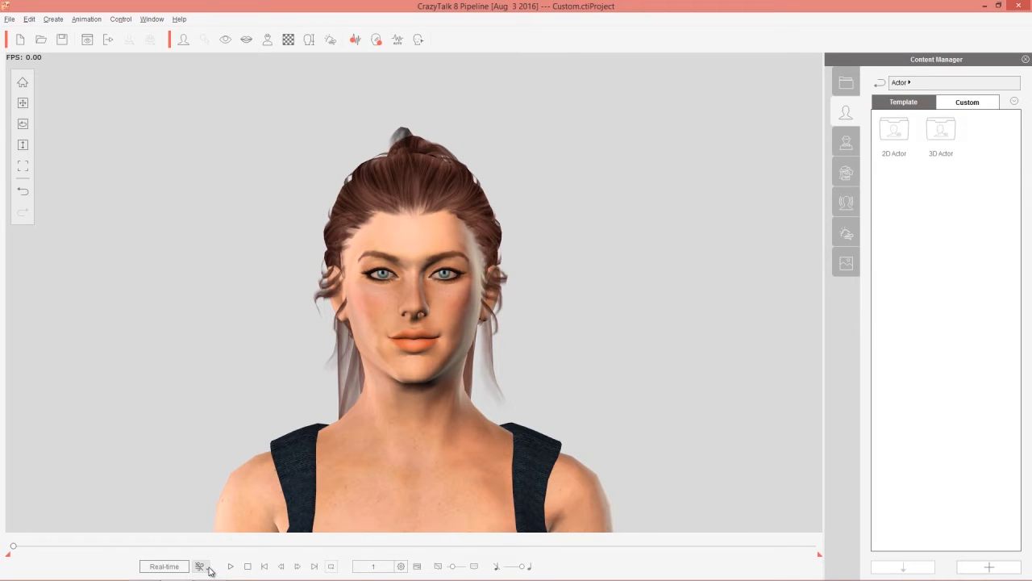
pyautogui.click(208, 570)
pyautogui.click(230, 537)
pyautogui.click(232, 566)
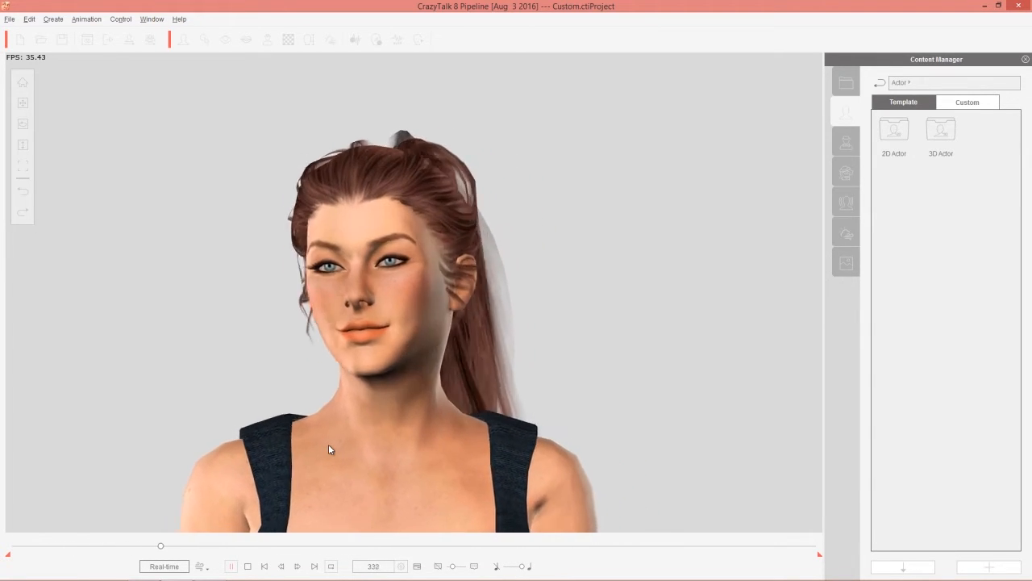
pyautogui.click(248, 567)
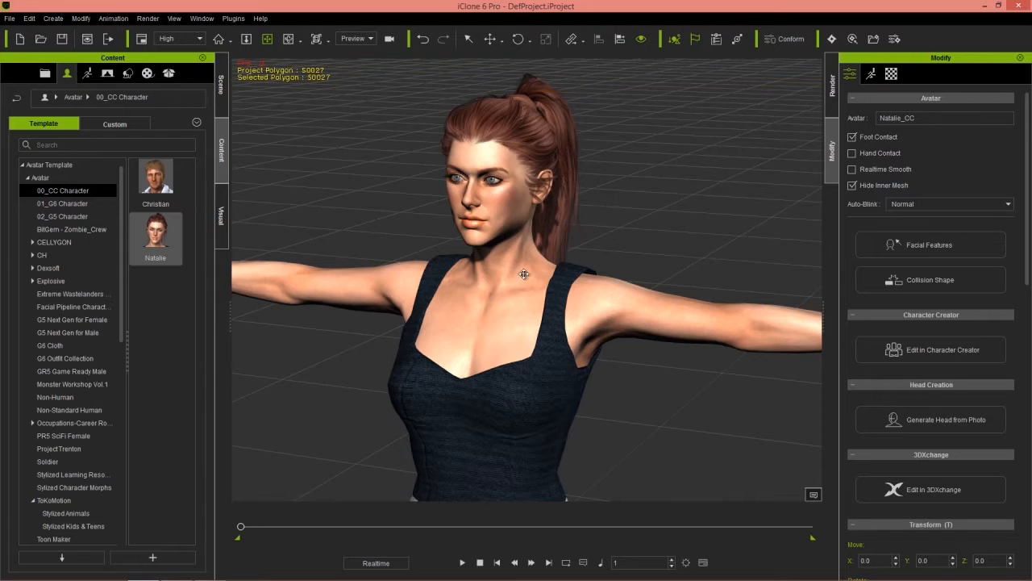
# Step: Return from iClone to CrazyTalk 8, set the actor's Skin_Head specular to 41 and glossiness to 57, and check frame 116
pyautogui.scroll(10, 634, 258)
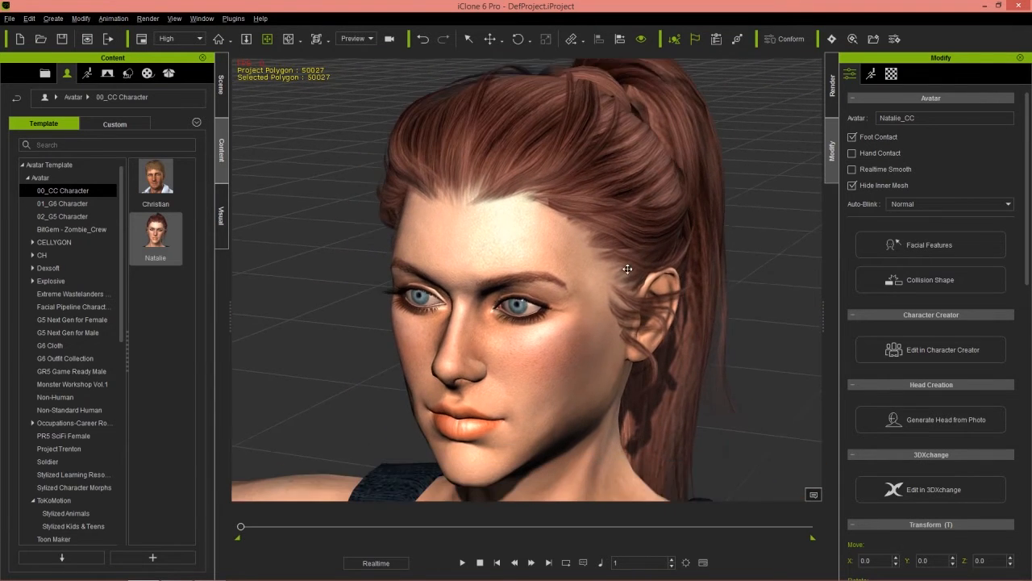
pyautogui.scroll(-3, 636, 301)
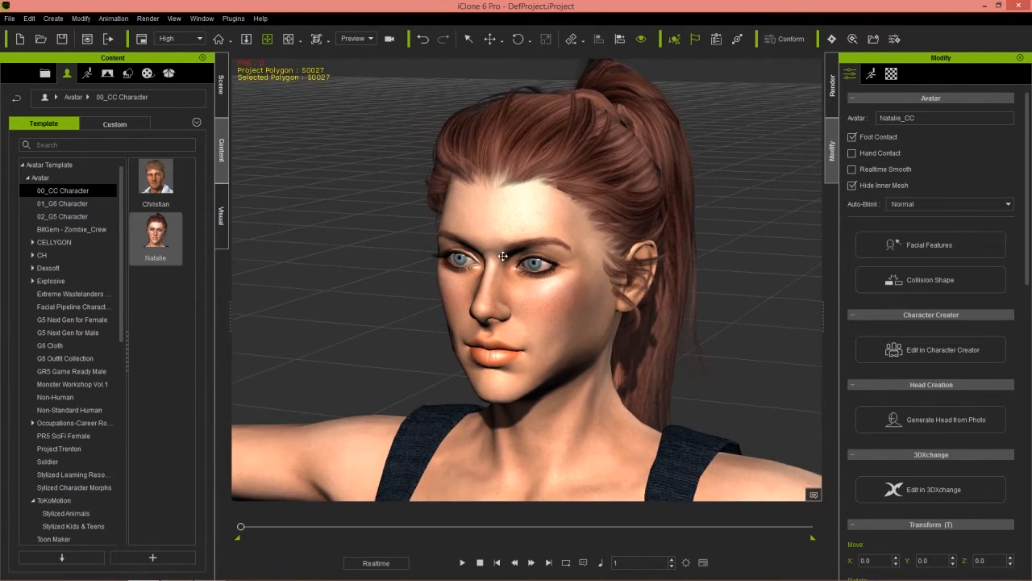
pyautogui.hotkey('alt', 'Tab')
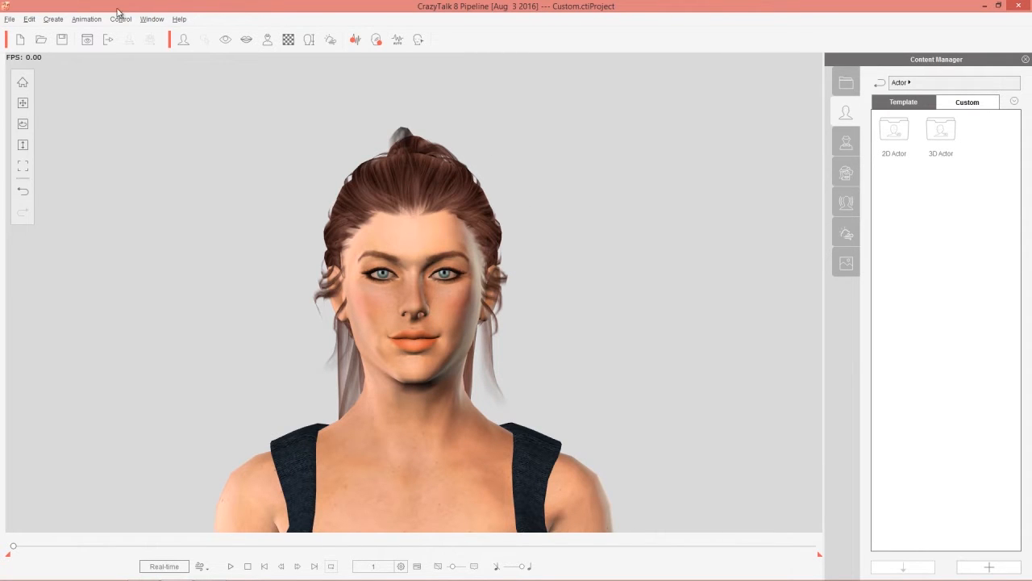
pyautogui.click(53, 19)
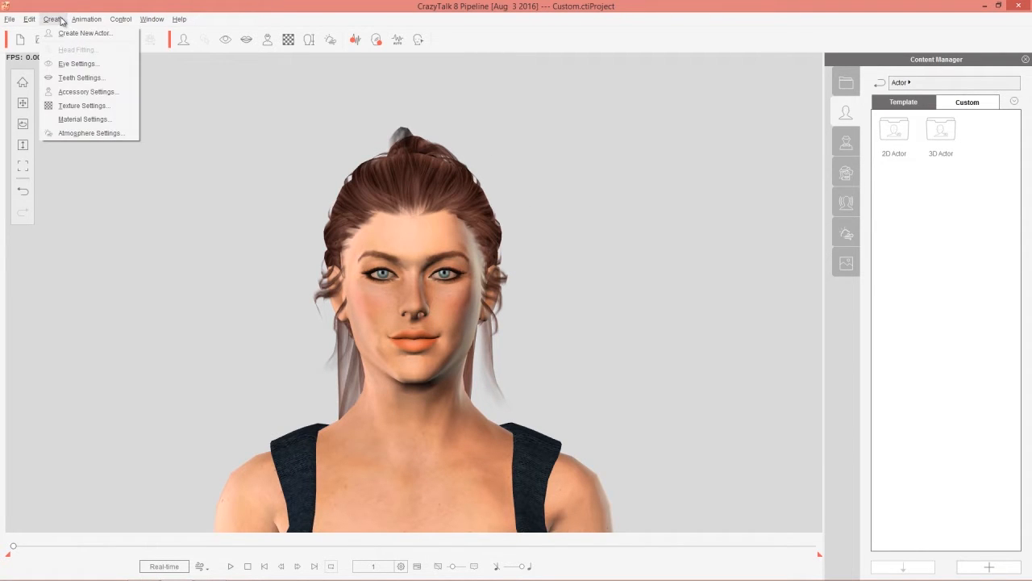
pyautogui.click(80, 119)
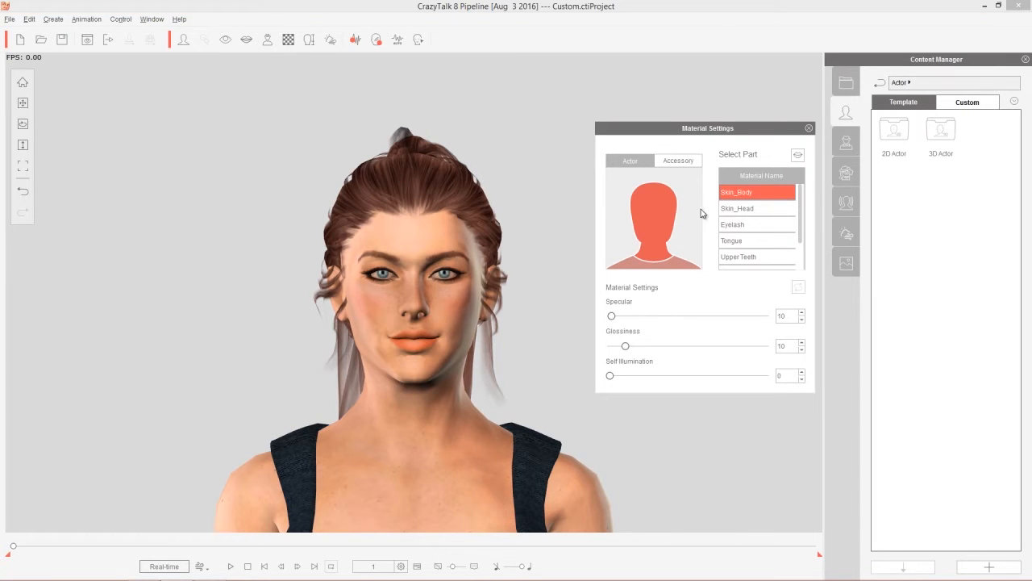
pyautogui.click(747, 209)
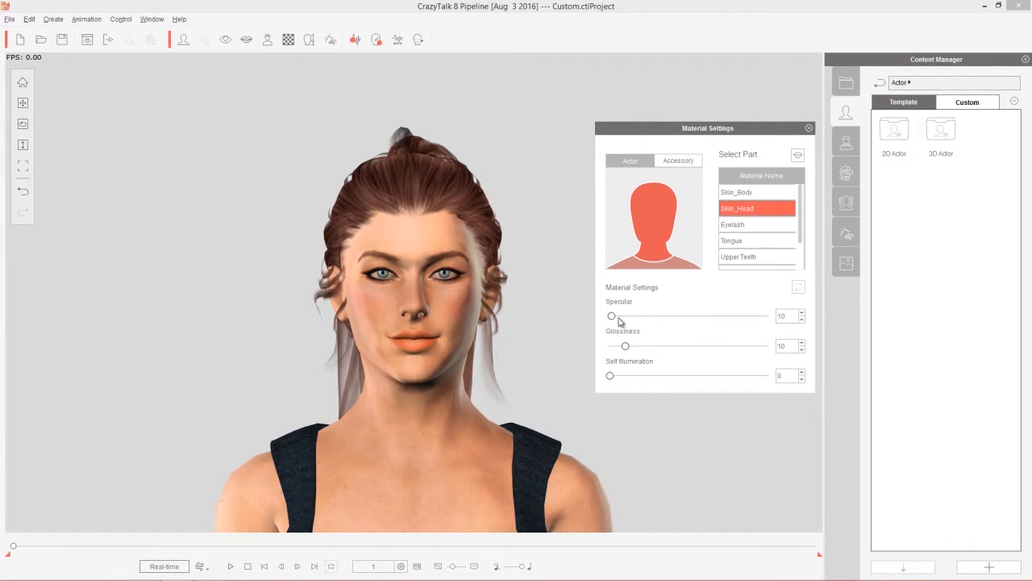
pyautogui.moveTo(612, 318); pyautogui.dragTo(682, 346)
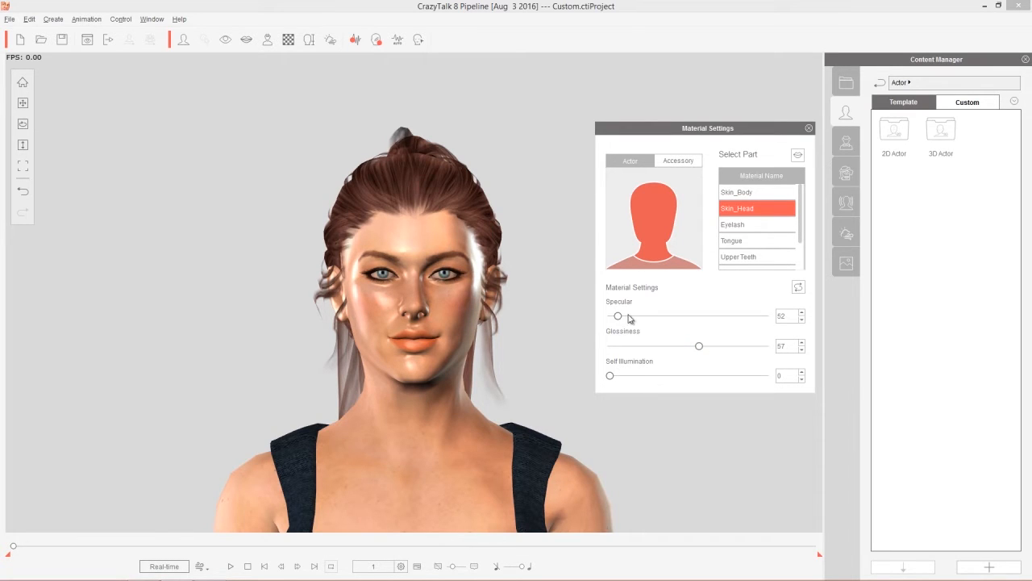
pyautogui.moveTo(621, 318); pyautogui.dragTo(619, 322)
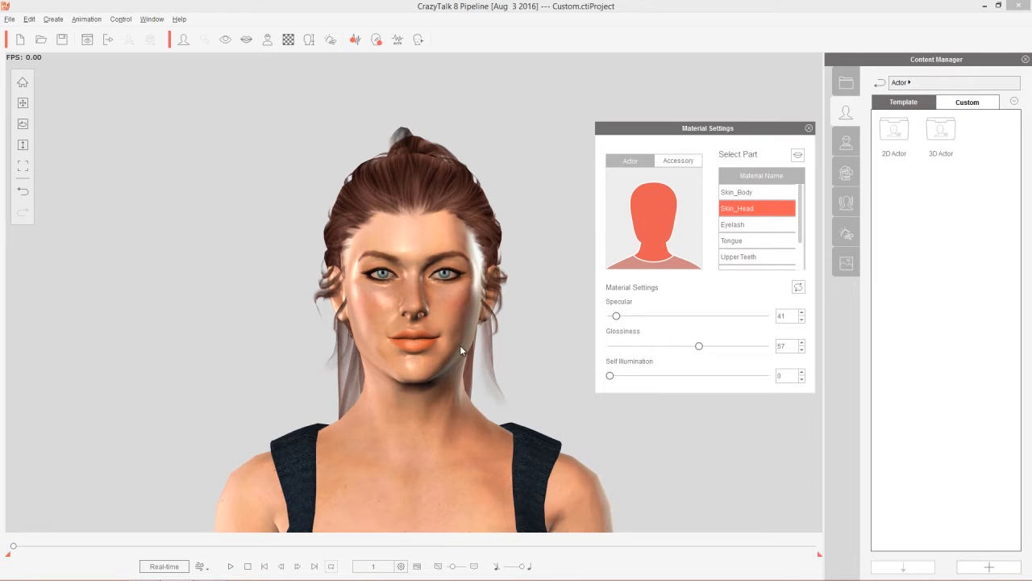
pyautogui.moveTo(13, 547); pyautogui.dragTo(66, 546)
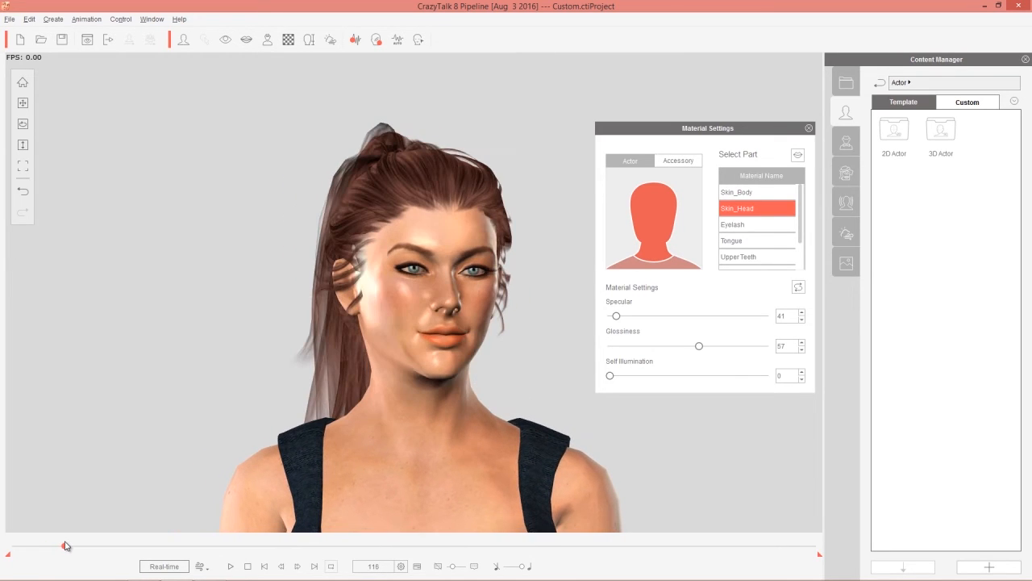
# Step: Set the Skin_Body material's specular to 45 and glossiness to 20, and close the material settings
pyautogui.click(682, 264)
pyautogui.click(664, 225)
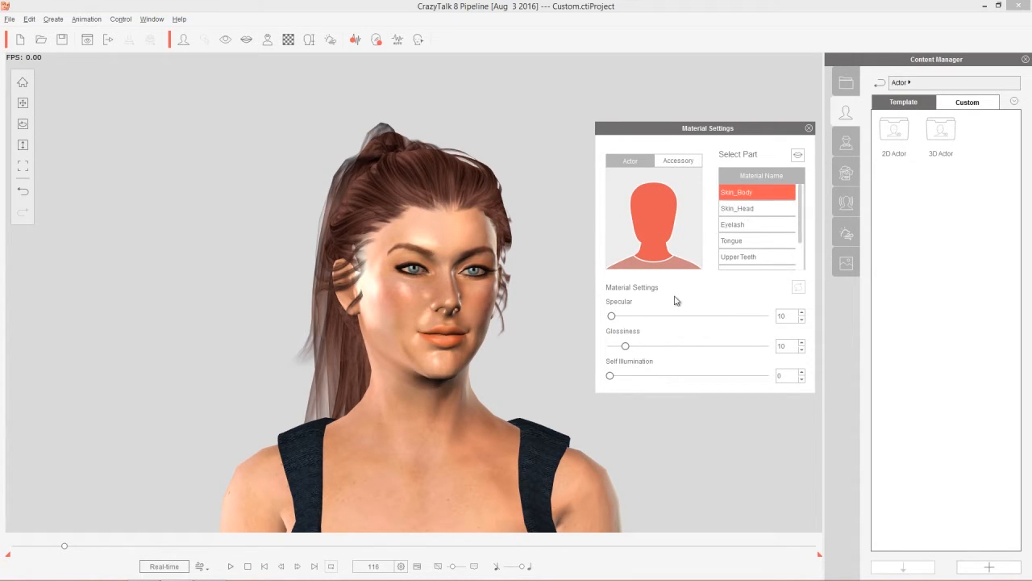
pyautogui.moveTo(612, 316); pyautogui.dragTo(617, 316)
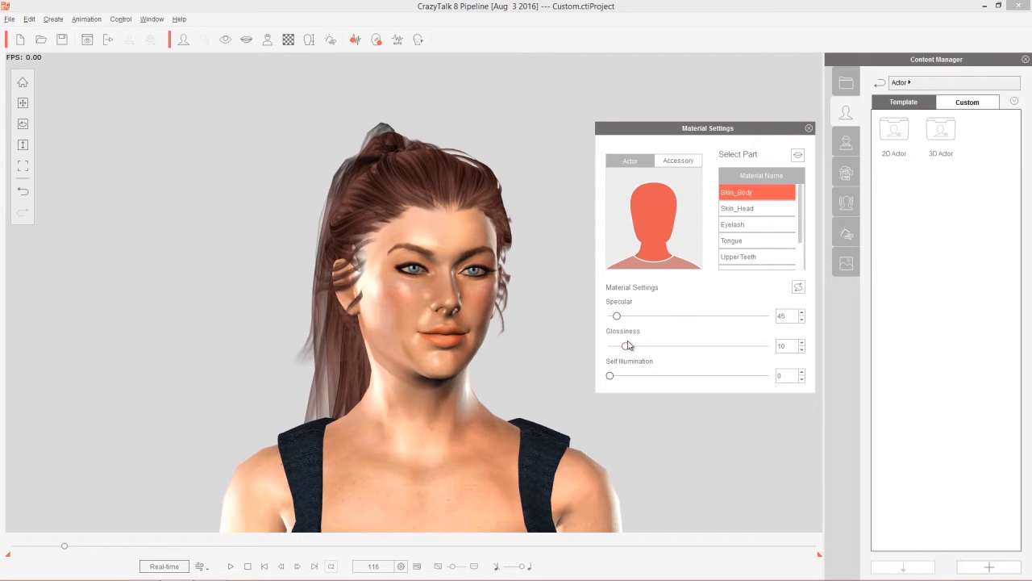
pyautogui.moveTo(628, 351)
pyautogui.mouseDown()
pyautogui.moveTo(645, 351)
pyautogui.moveTo(637, 352)
pyautogui.mouseUp()
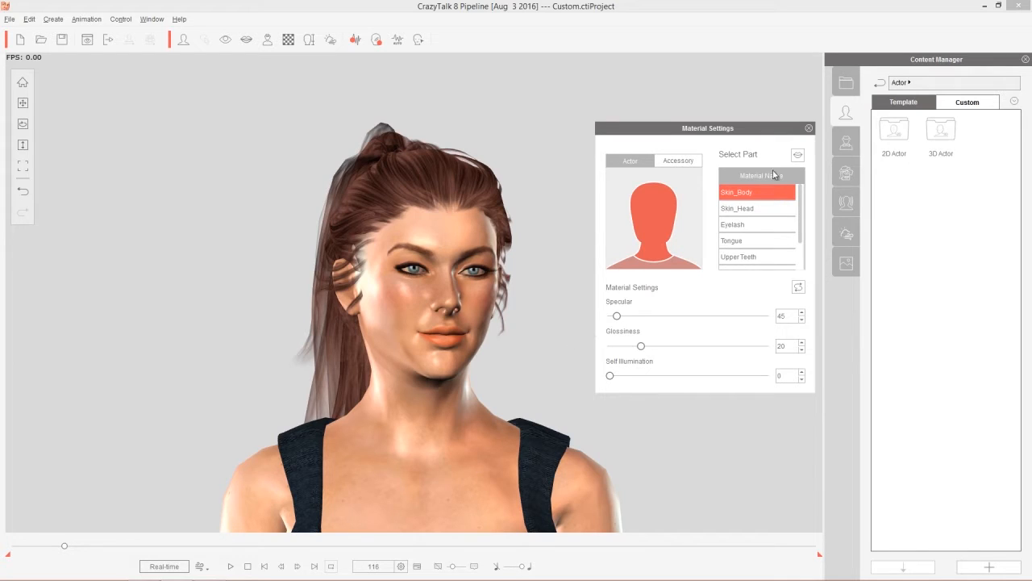
pyautogui.click(809, 127)
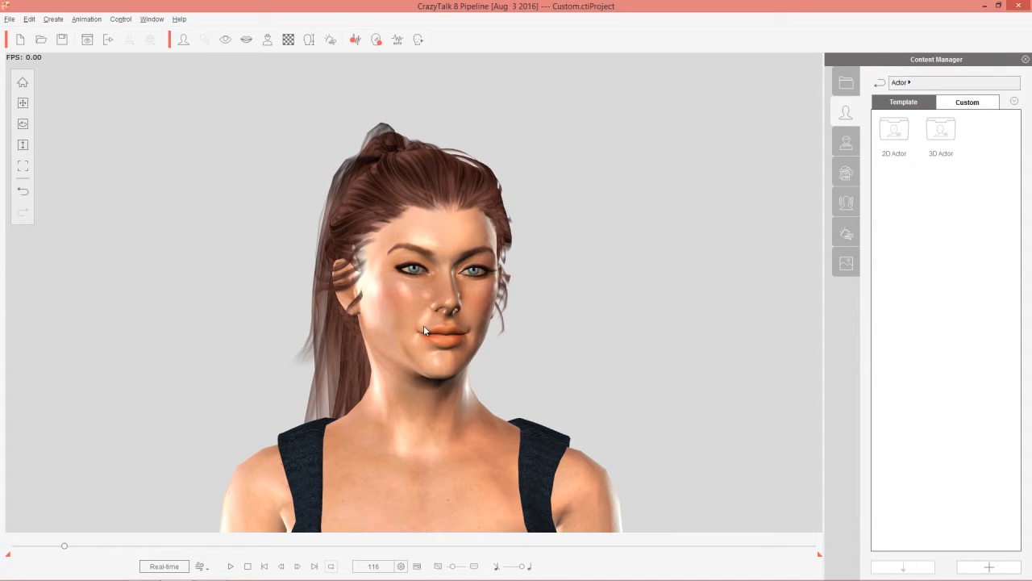
# Step: Bring the Chris avatar from iClone's Sylized Character Morphs into CrazyTalk 8 and return the timeline to frame 1
pyautogui.hotkey('alt', 'Tab')
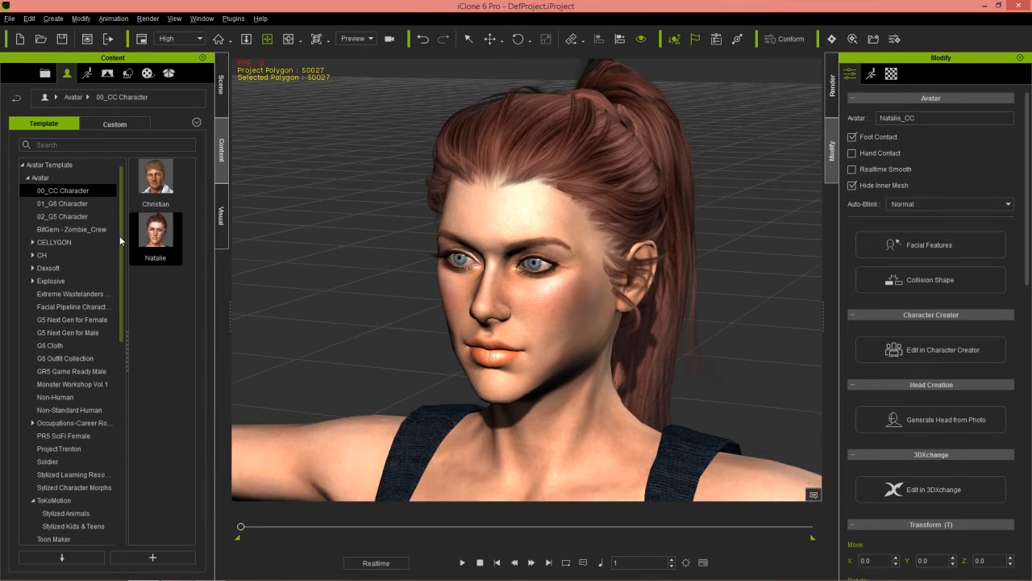
pyautogui.moveTo(124, 259); pyautogui.dragTo(122, 362)
pyautogui.click(79, 280)
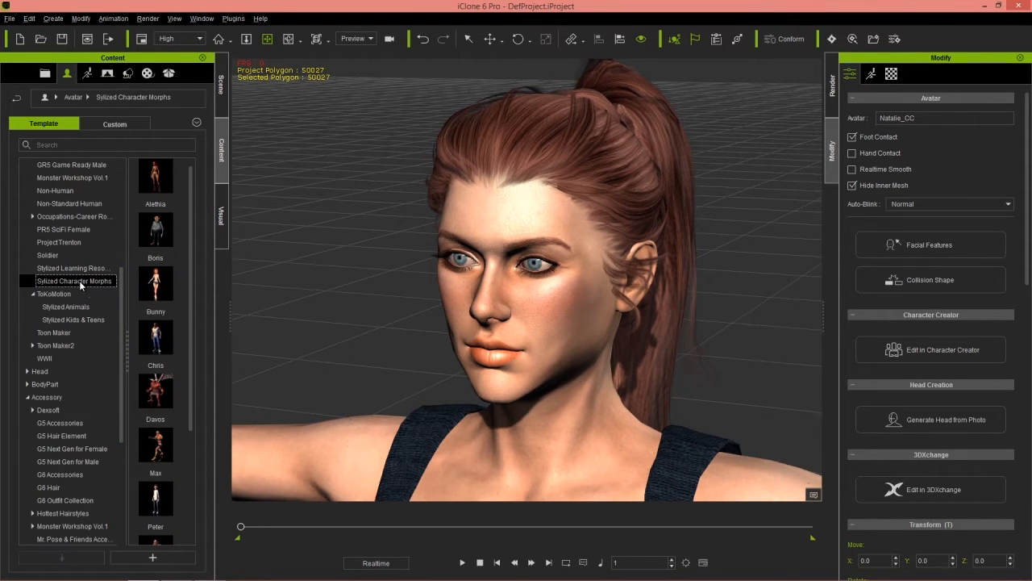
pyautogui.moveTo(156, 339); pyautogui.dragTo(432, 323)
pyautogui.hotkey('alt', 'Tab')
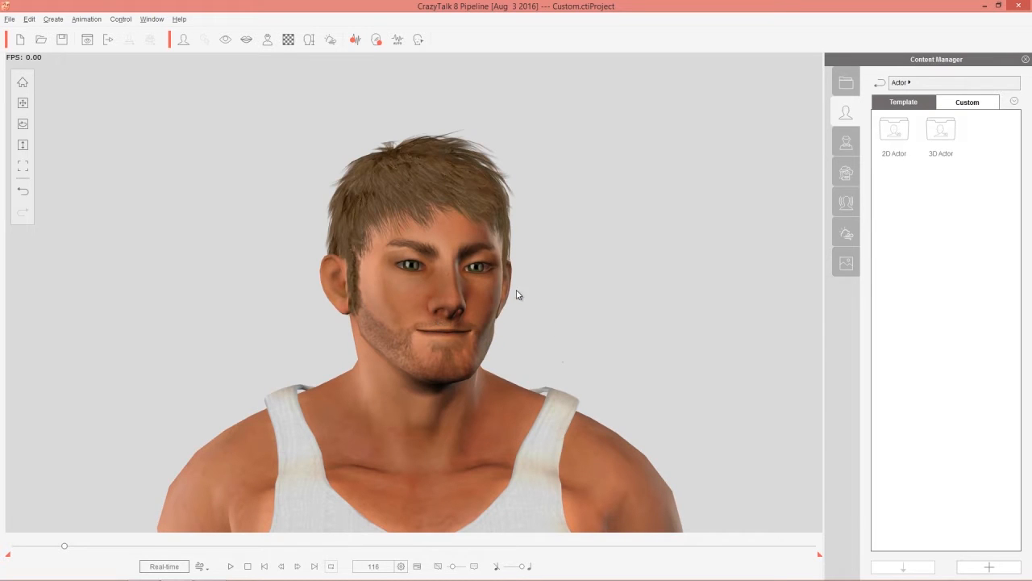
pyautogui.moveTo(65, 546); pyautogui.dragTo(8, 552)
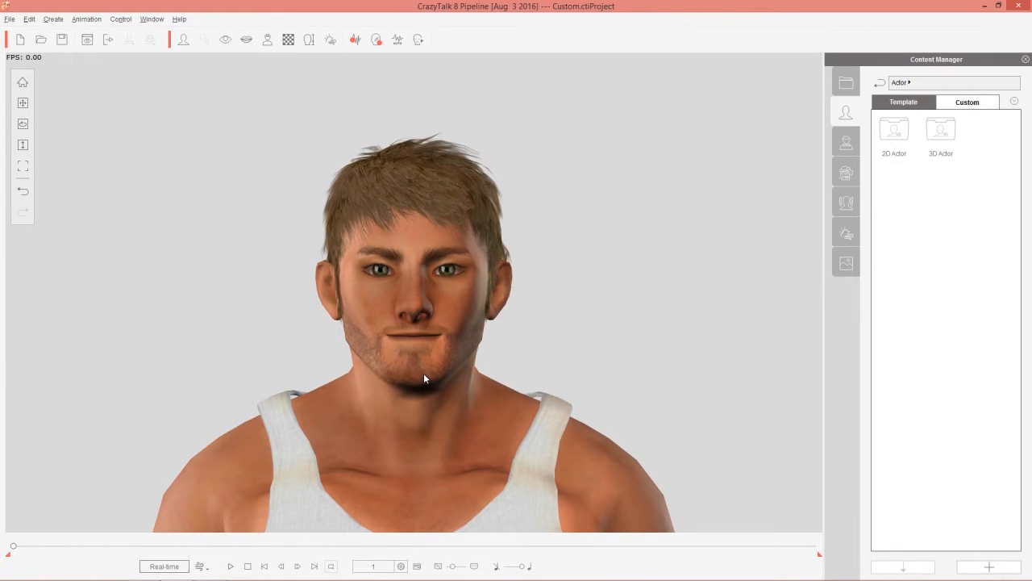
# Step: Switch to iClone and open the Garry Pye's Comic Faces folder in the RL Head templates
pyautogui.hotkey('alt', 'Tab')
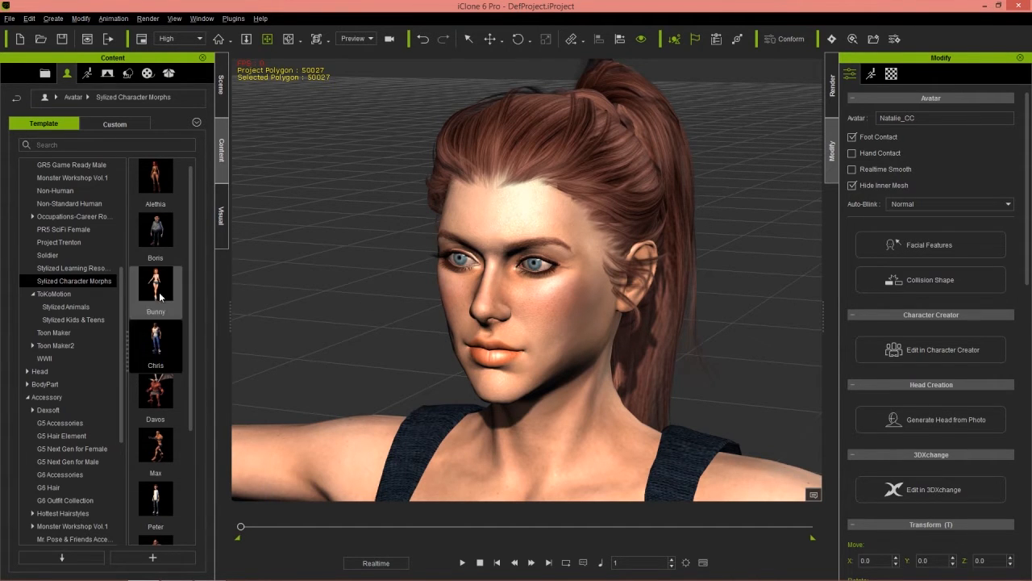
pyautogui.moveTo(123, 300); pyautogui.dragTo(119, 176)
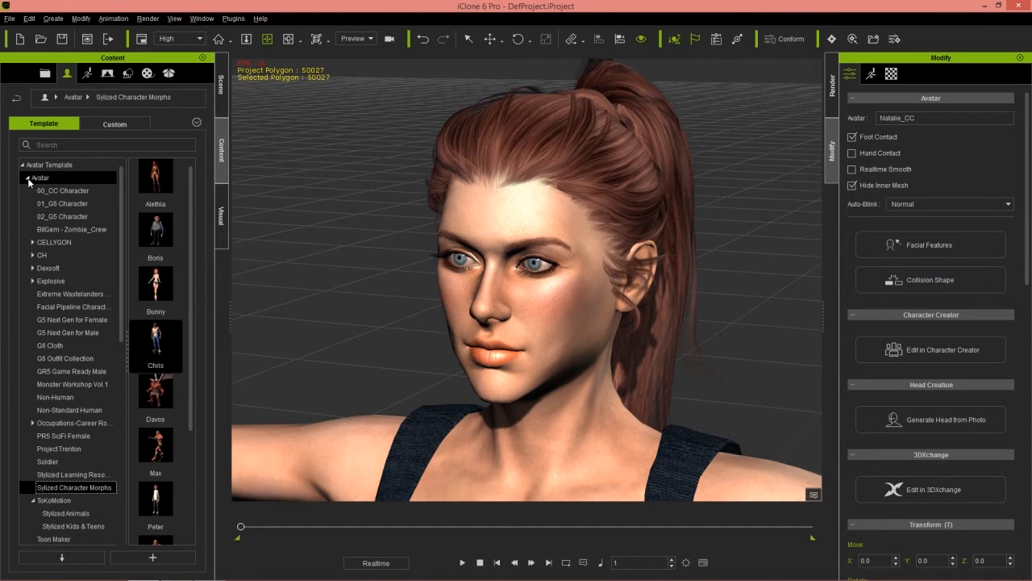
pyautogui.click(28, 177)
pyautogui.click(27, 216)
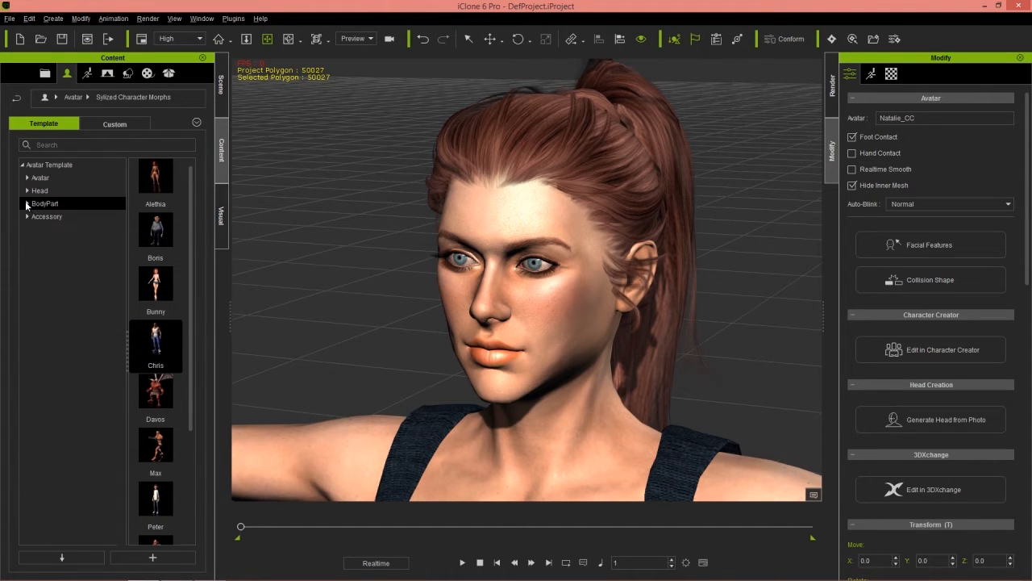
pyautogui.click(27, 191)
pyautogui.click(33, 229)
pyautogui.click(75, 241)
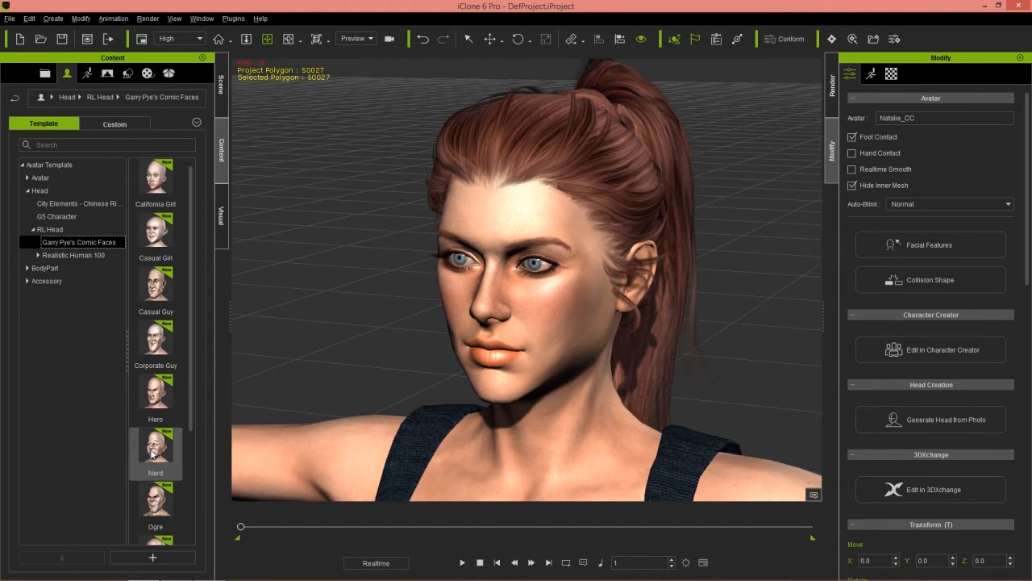
# Step: Import the Hero head onto the CrazyTalk 8 actor with its head morph and the Head and Body texture
pyautogui.moveTo(158, 395); pyautogui.dragTo(434, 362)
pyautogui.hotkey('alt', 'Tab')
pyautogui.moveTo(435, 353); pyautogui.dragTo(421, 319)
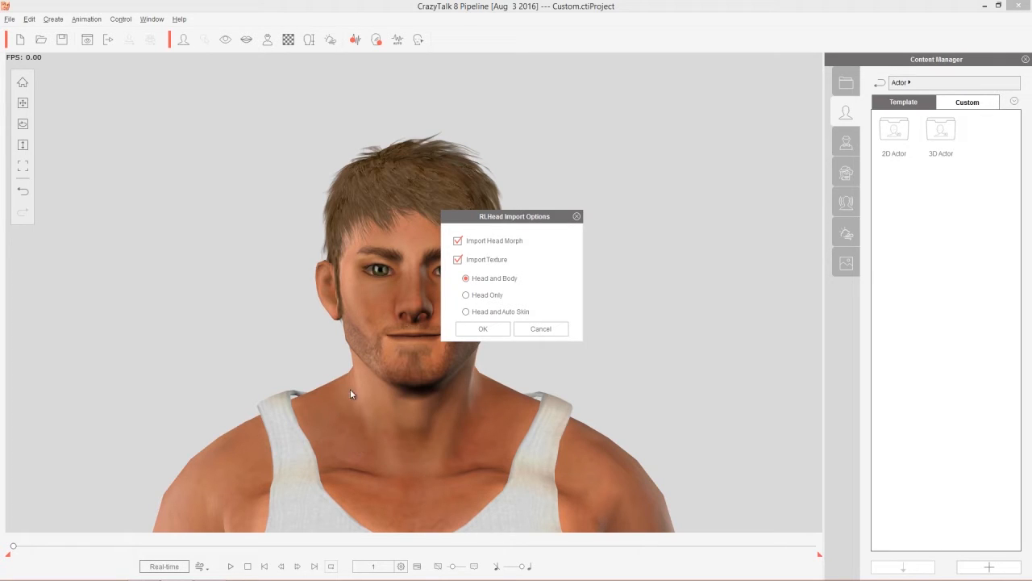
pyautogui.click(483, 329)
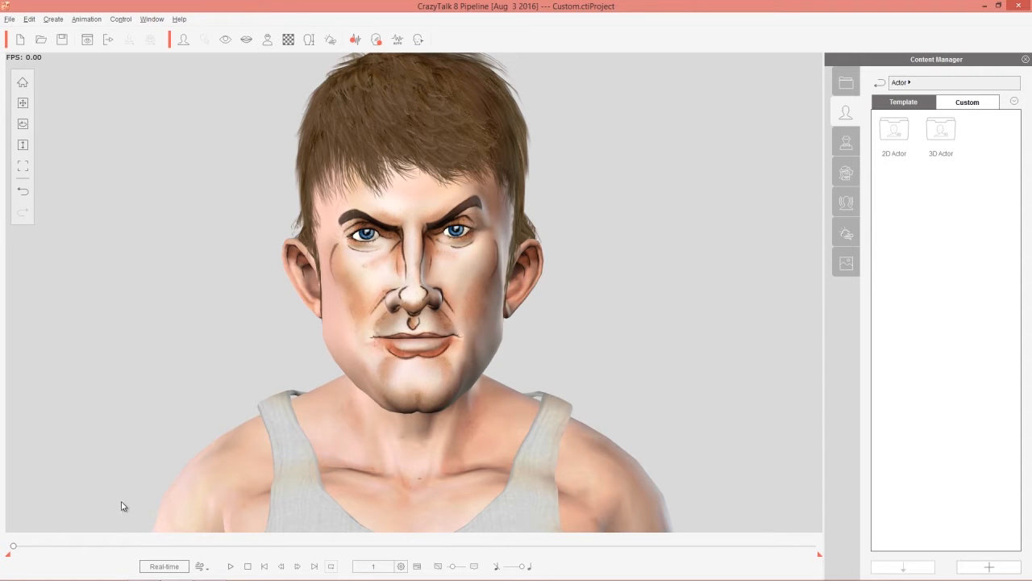
pyautogui.moveTo(14, 550); pyautogui.dragTo(87, 549)
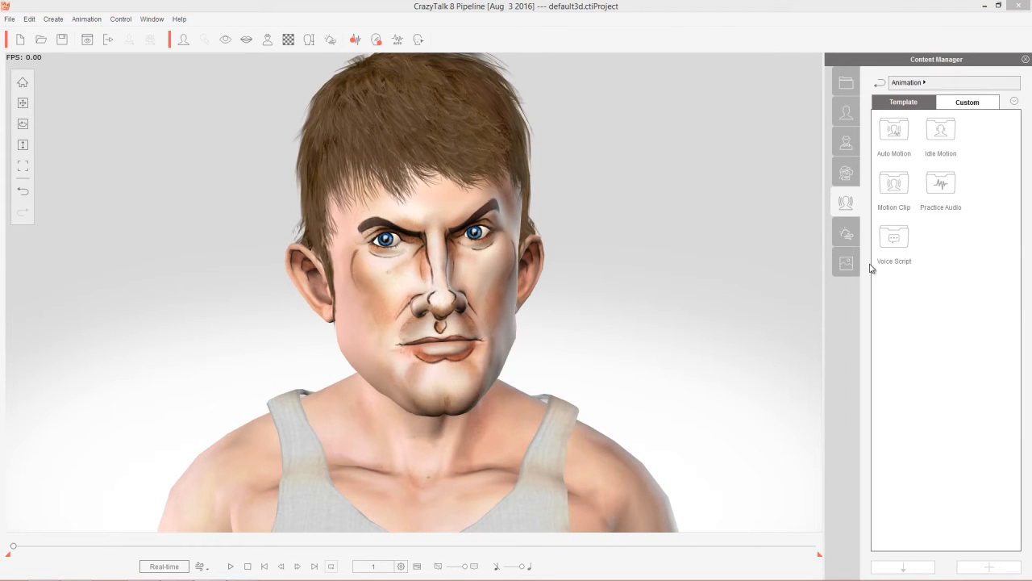
# Step: Apply the Bragging voice script template to the actor
pyautogui.click(900, 243)
pyautogui.doubleClick(899, 243)
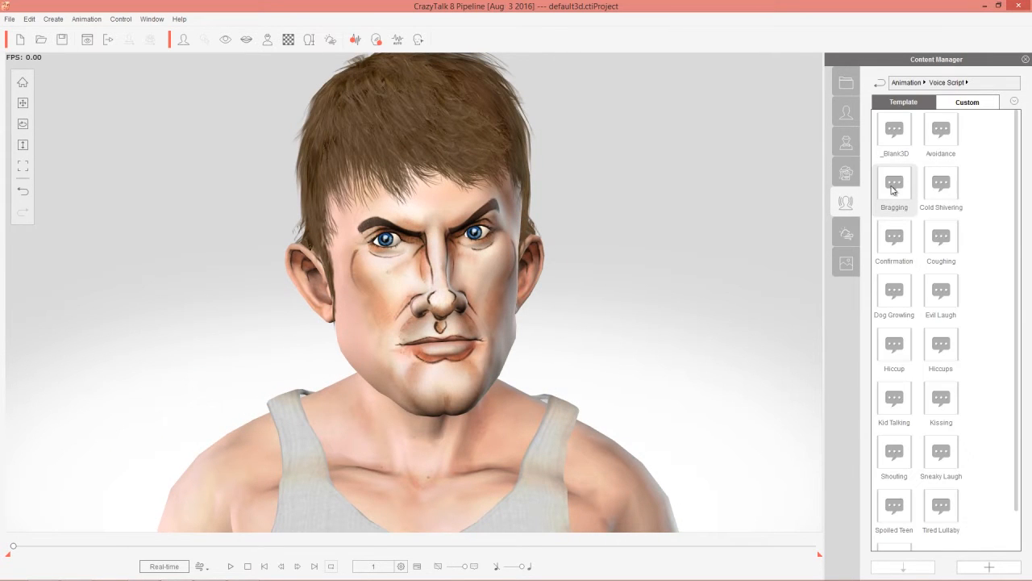
pyautogui.doubleClick(902, 185)
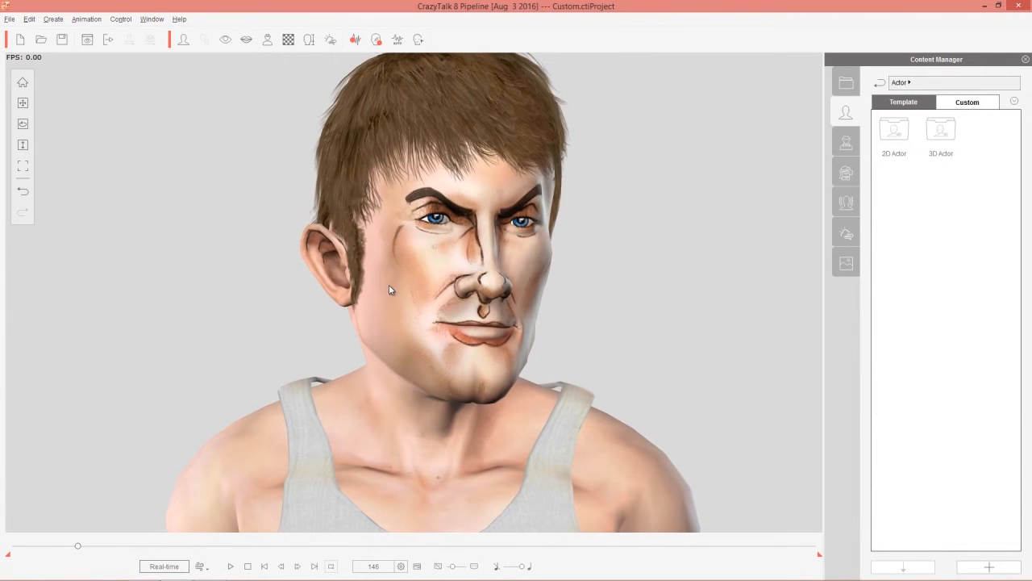
# Step: At frame 220, set Self Illumination to 100 for the Hero actor's Skin_Head and Skin_Body materials
pyautogui.click(83, 550)
pyautogui.moveTo(83, 549); pyautogui.dragTo(114, 554)
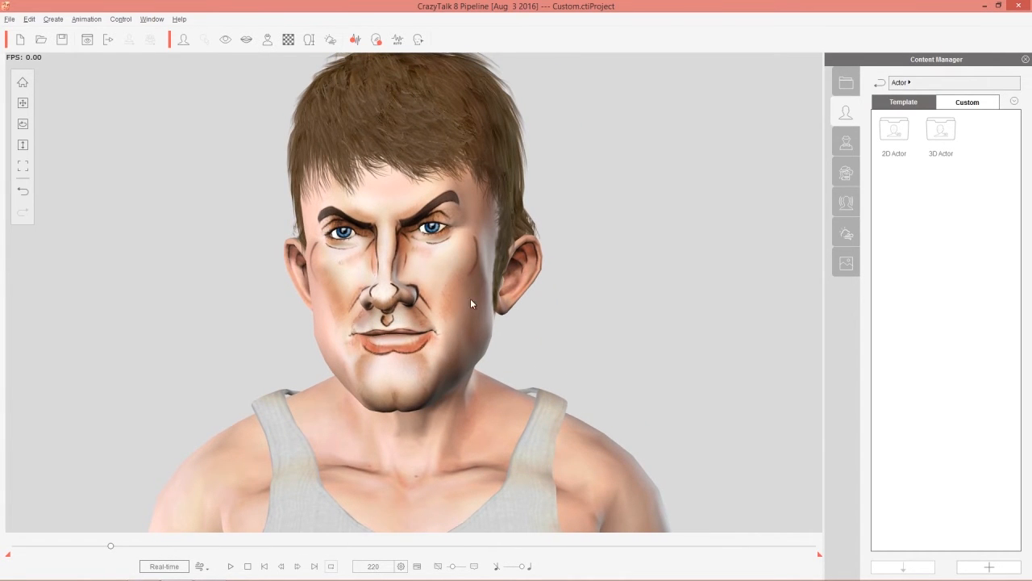
pyautogui.click(53, 19)
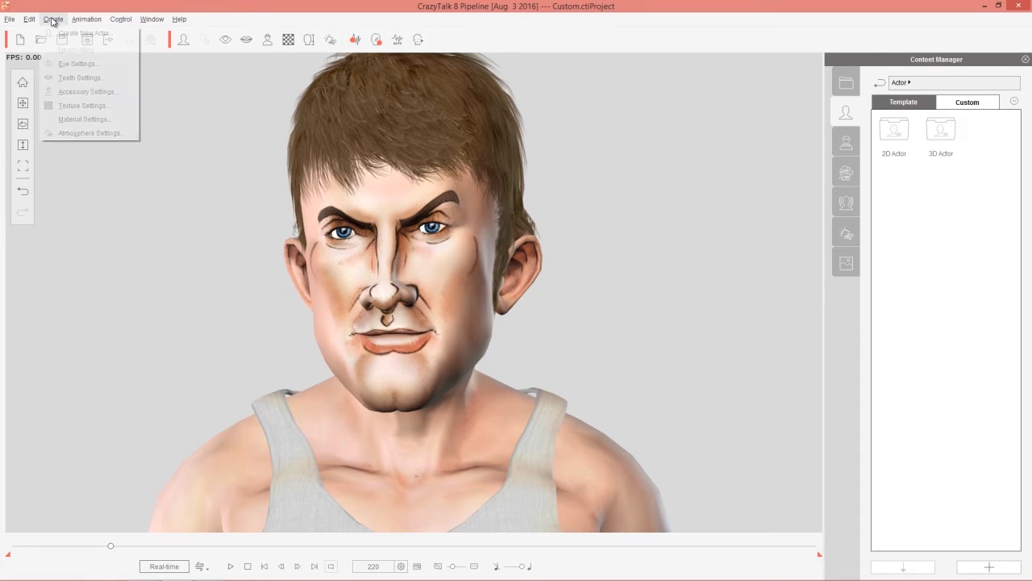
pyautogui.click(102, 121)
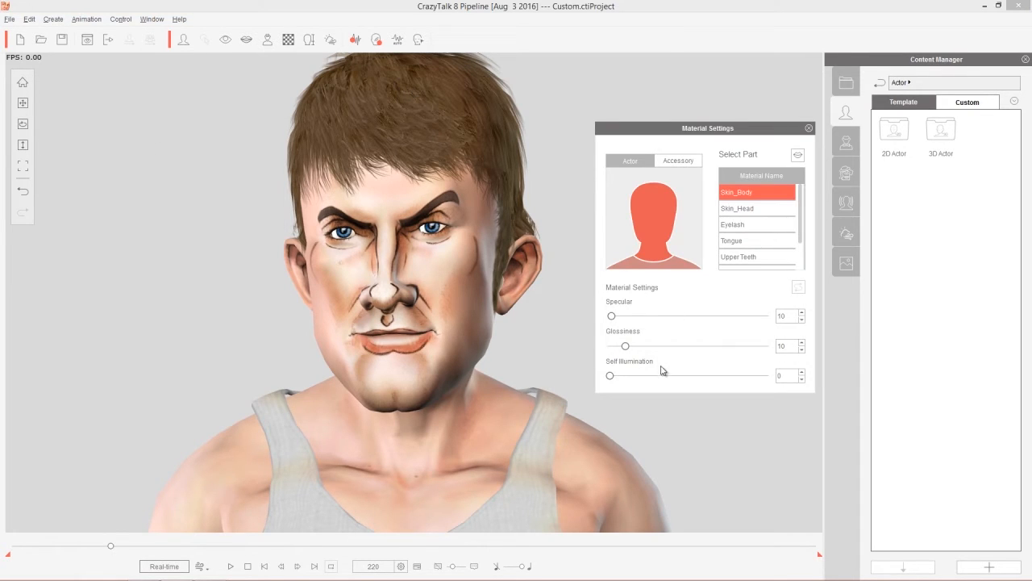
pyautogui.click(737, 211)
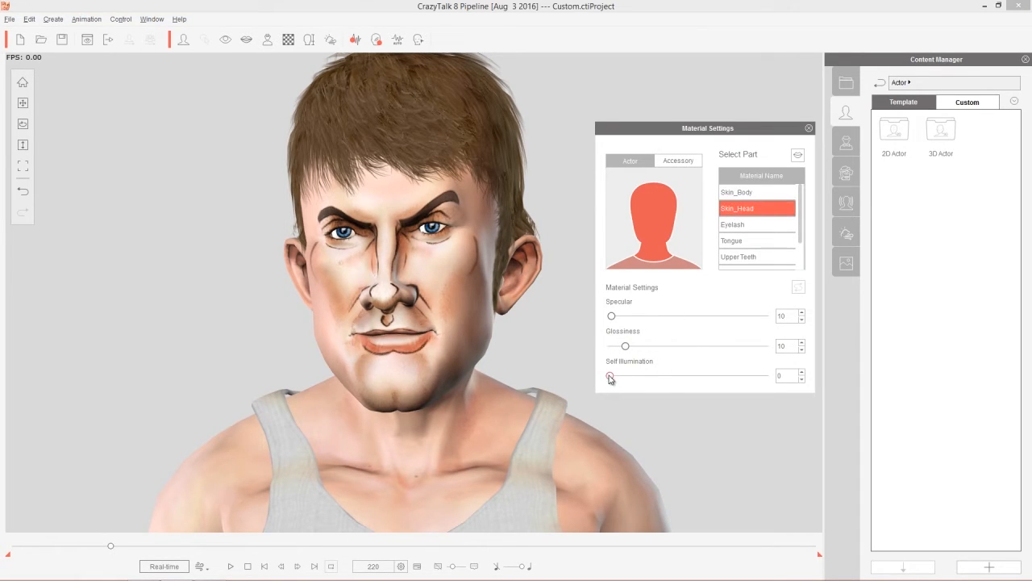
pyautogui.moveTo(611, 376); pyautogui.dragTo(772, 380)
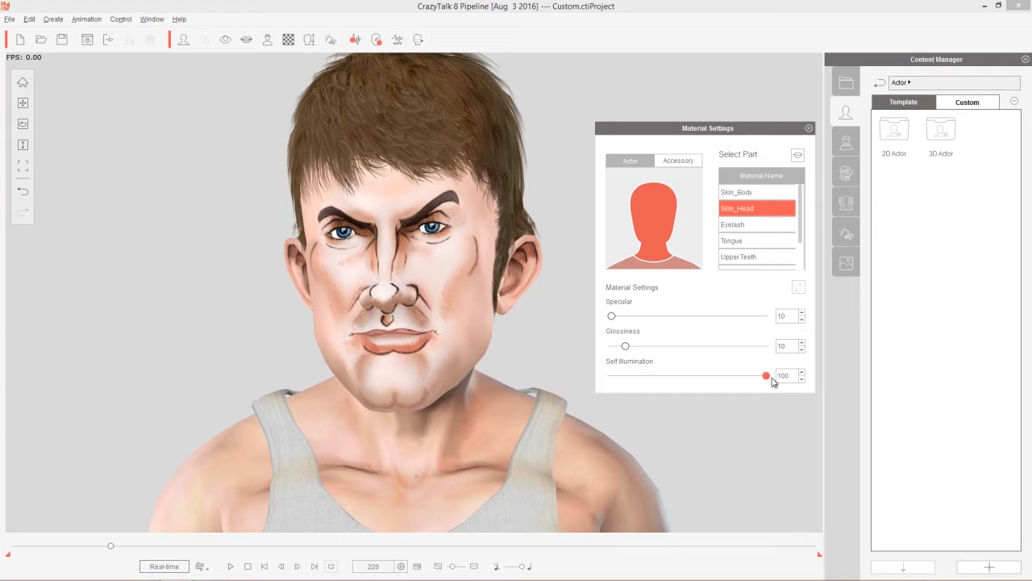
pyautogui.click(746, 193)
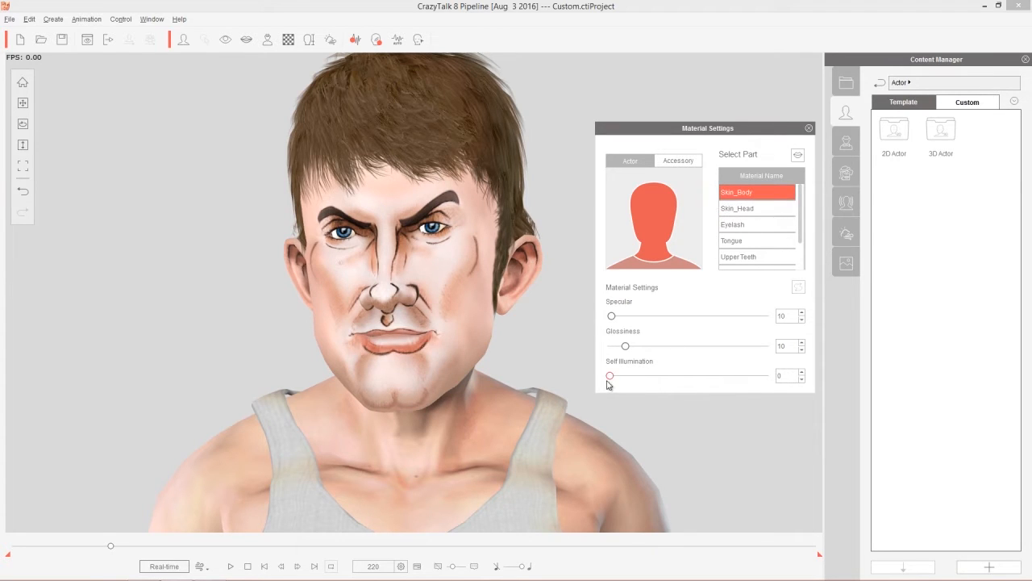
pyautogui.moveTo(610, 381); pyautogui.dragTo(766, 376)
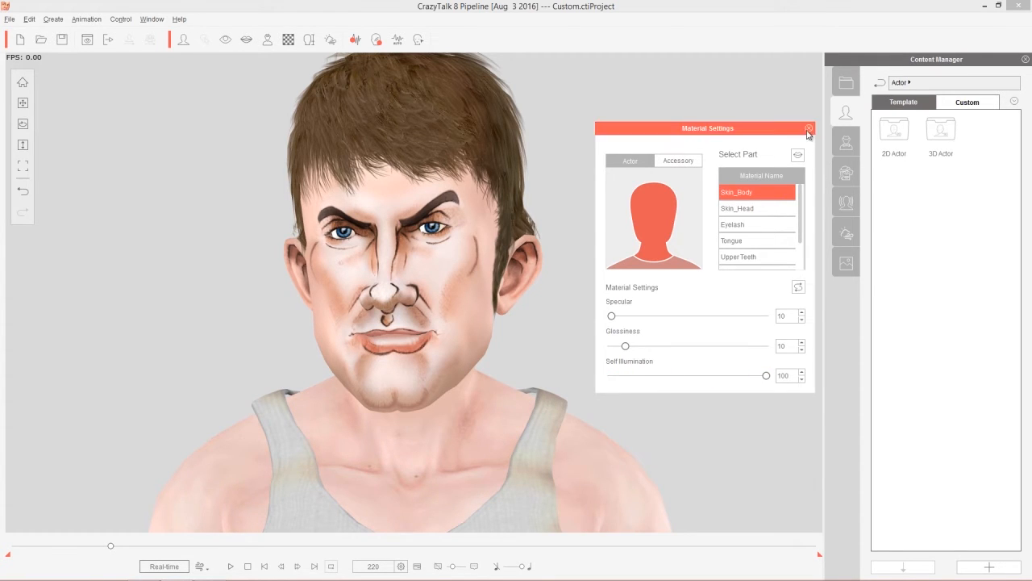
pyautogui.click(809, 128)
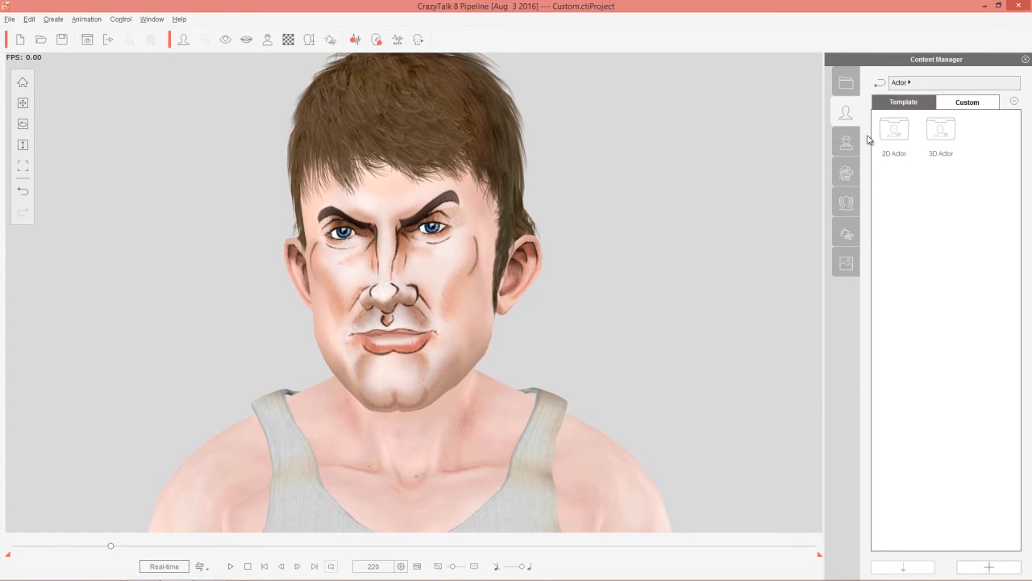
# Step: Load the Nassar 3D actor and set its Skin_Head material's Self Illumination to 100
pyautogui.doubleClick(939, 132)
pyautogui.doubleClick(935, 298)
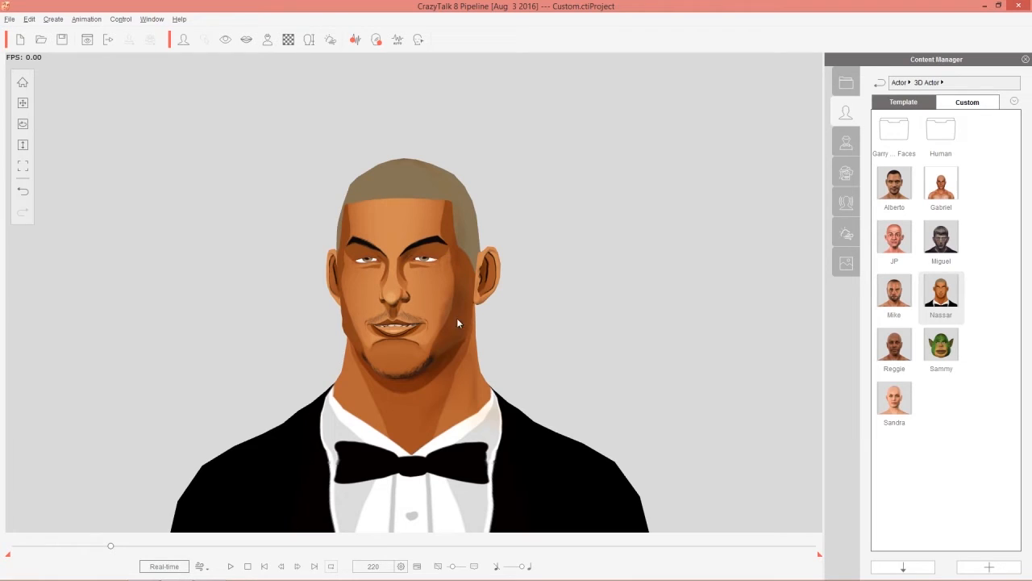
pyautogui.click(52, 18)
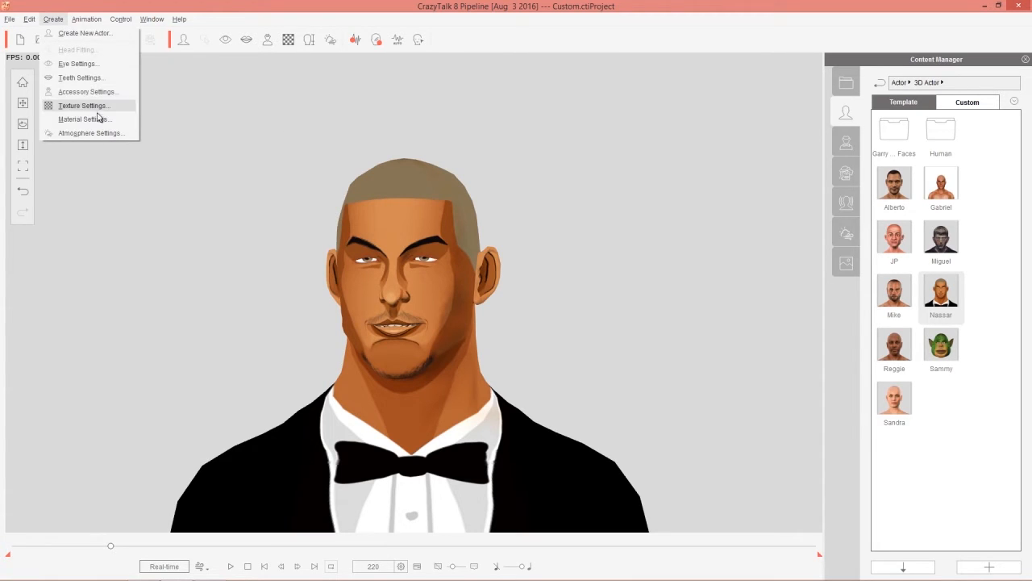
pyautogui.click(98, 127)
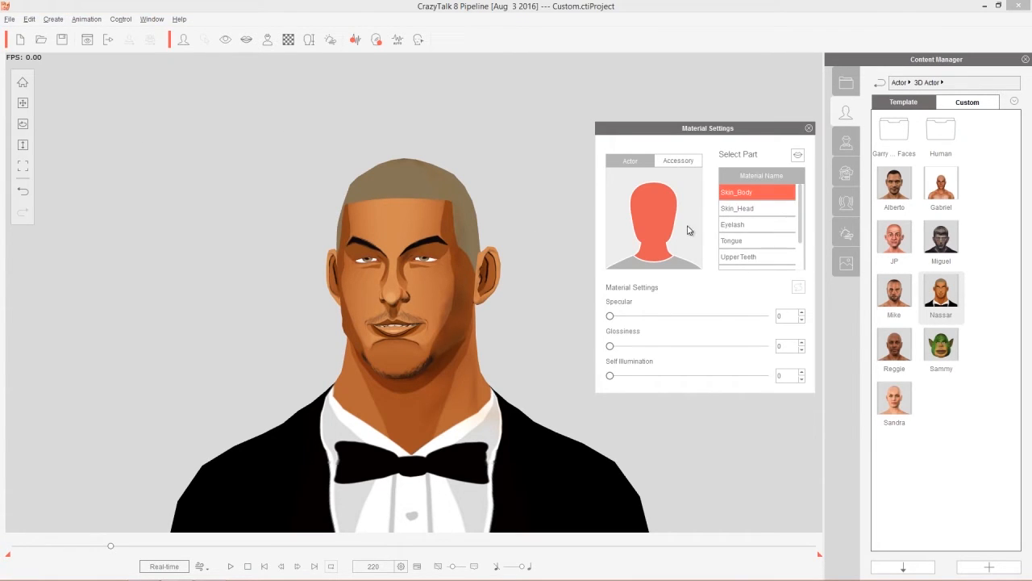
pyautogui.click(753, 211)
pyautogui.moveTo(611, 379)
pyautogui.mouseDown()
pyautogui.moveTo(719, 386)
pyautogui.moveTo(610, 396)
pyautogui.moveTo(614, 378)
pyautogui.moveTo(796, 388)
pyautogui.mouseUp()
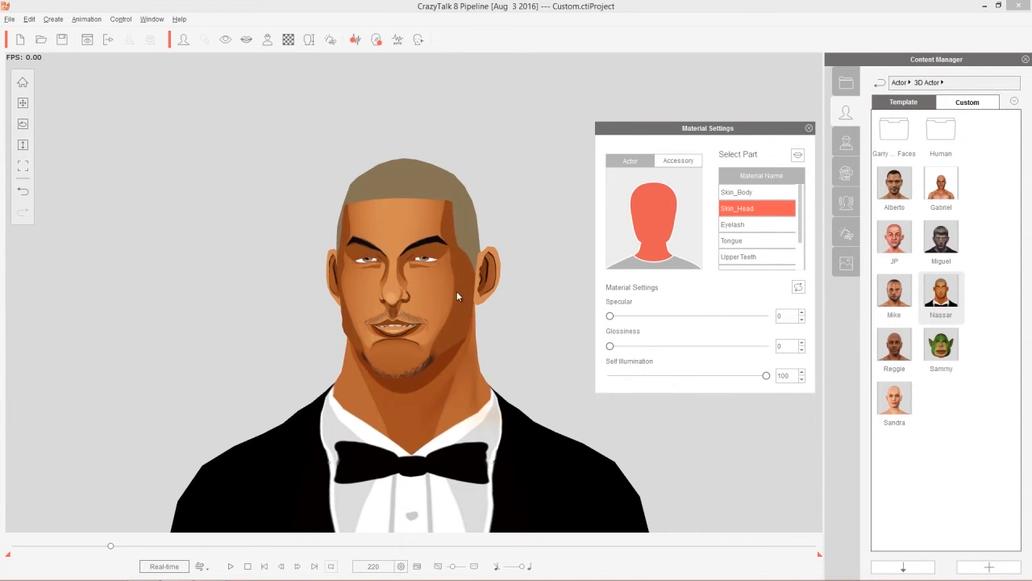
pyautogui.click(808, 129)
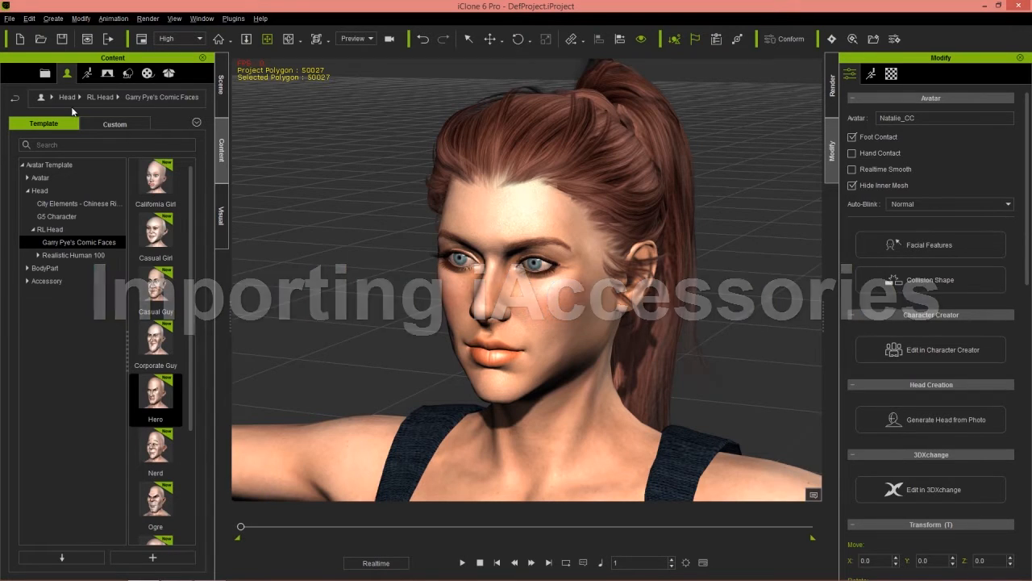
# Step: Import the Rudy avatar from iClone's ToKoMotion Stylized Animals templates into CrazyTalk 8 and acknowledge the notice
pyautogui.click(27, 190)
pyautogui.click(26, 178)
pyautogui.scroll(-3, 64, 323)
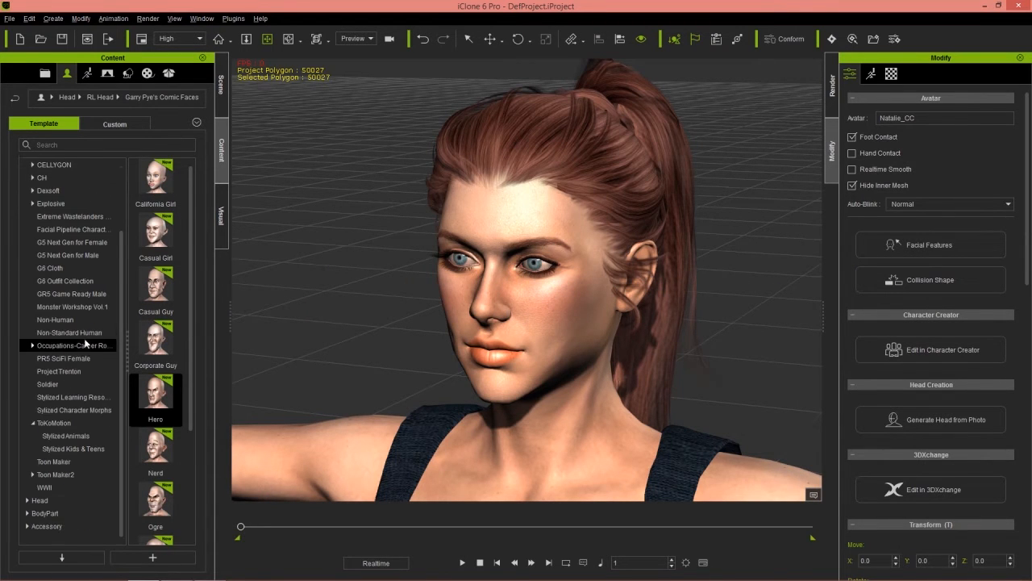
pyautogui.click(68, 435)
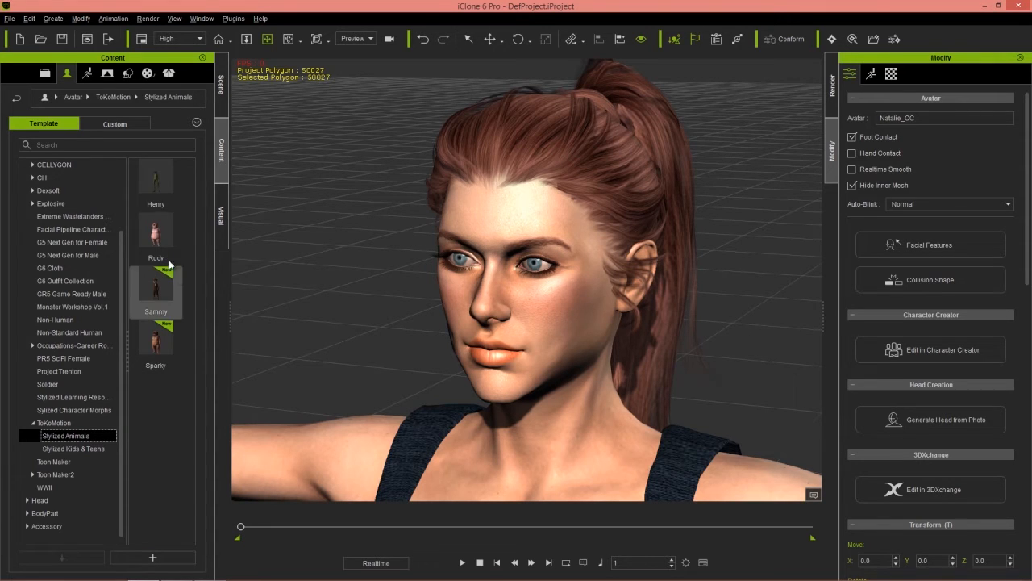
pyautogui.moveTo(157, 239); pyautogui.dragTo(390, 319)
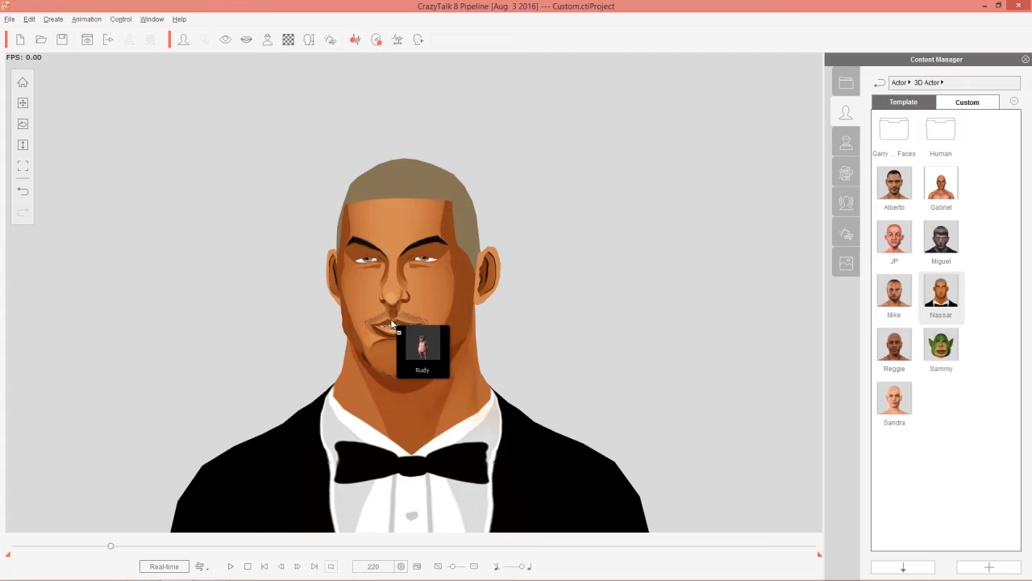
pyautogui.moveTo(427, 314); pyautogui.dragTo(430, 311)
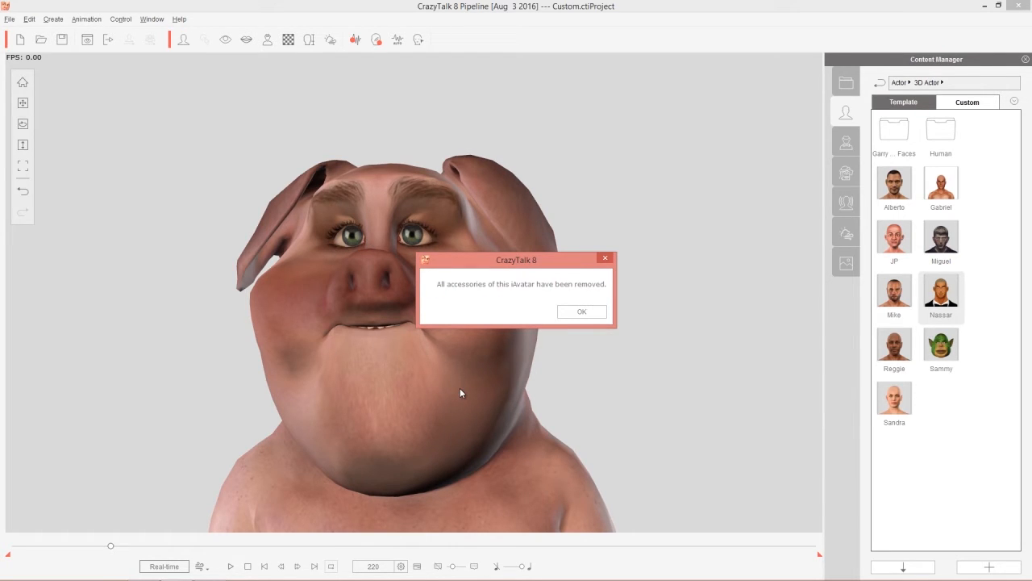
pyautogui.click(577, 311)
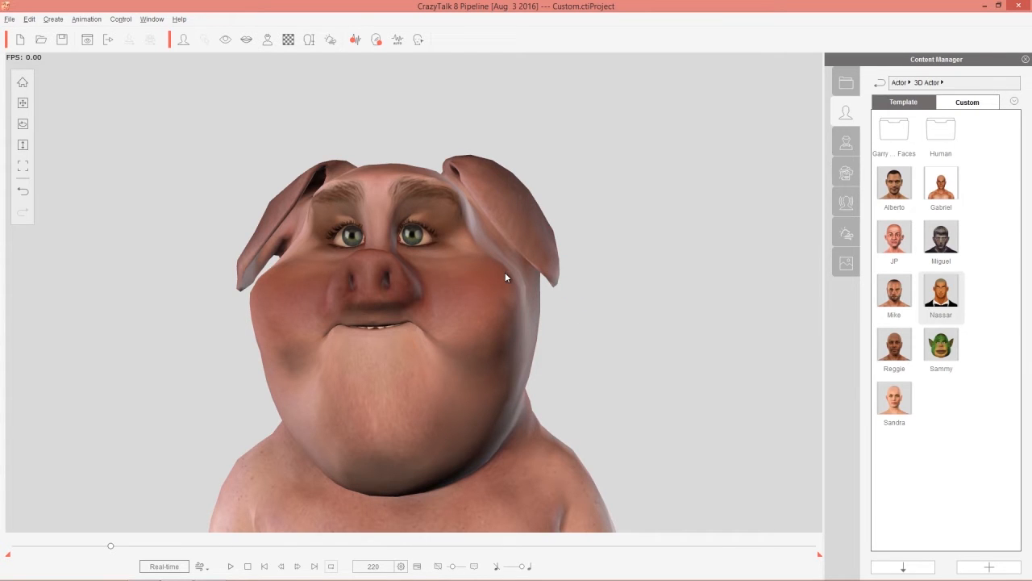
# Step: Switch to iClone, look through the custom accessories, and load the Rudy avatar from Stylized Animals into the scene
pyautogui.hotkey('alt', 'Tab')
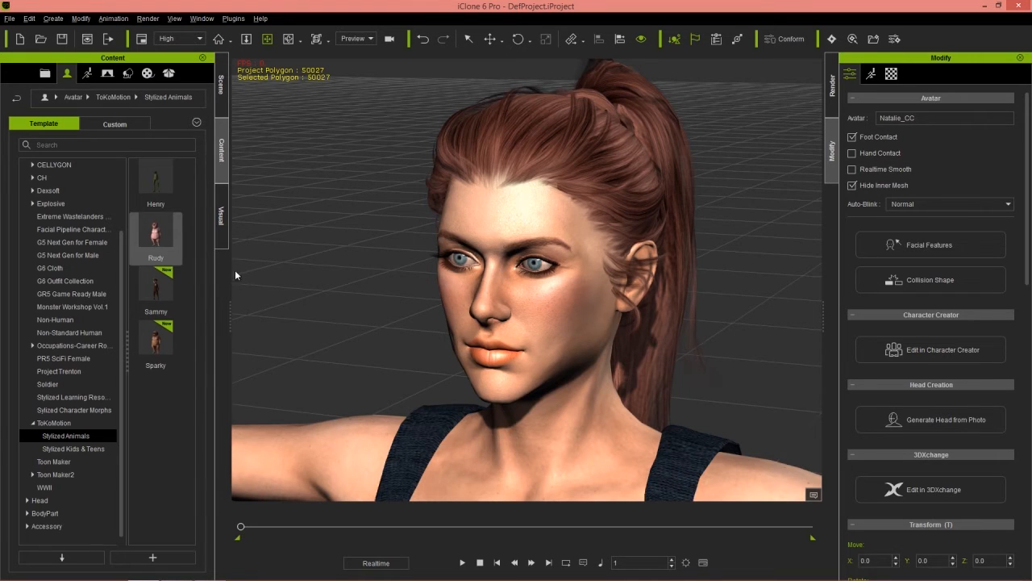
pyautogui.click(117, 126)
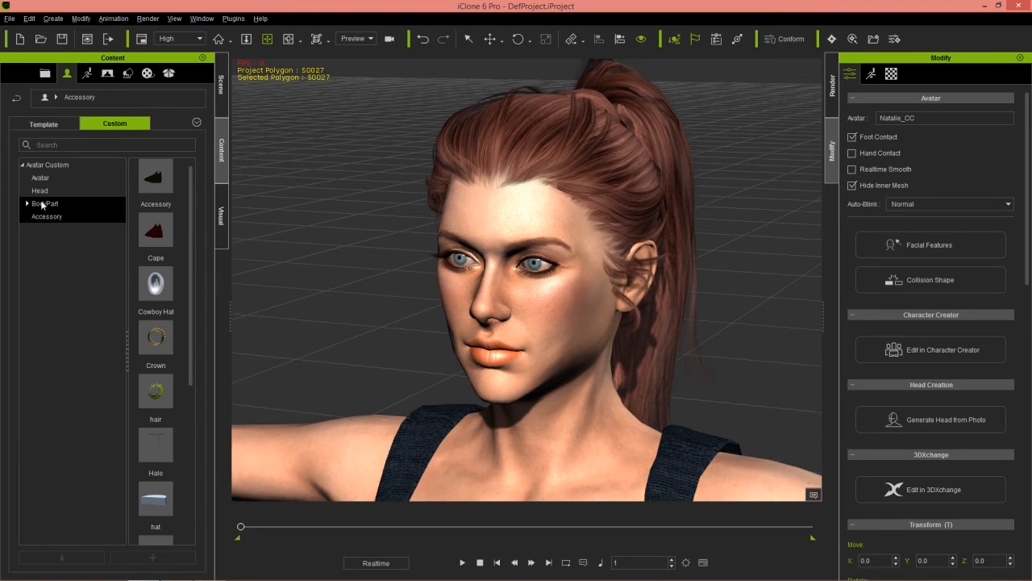
pyautogui.moveTo(190, 191); pyautogui.dragTo(185, 395)
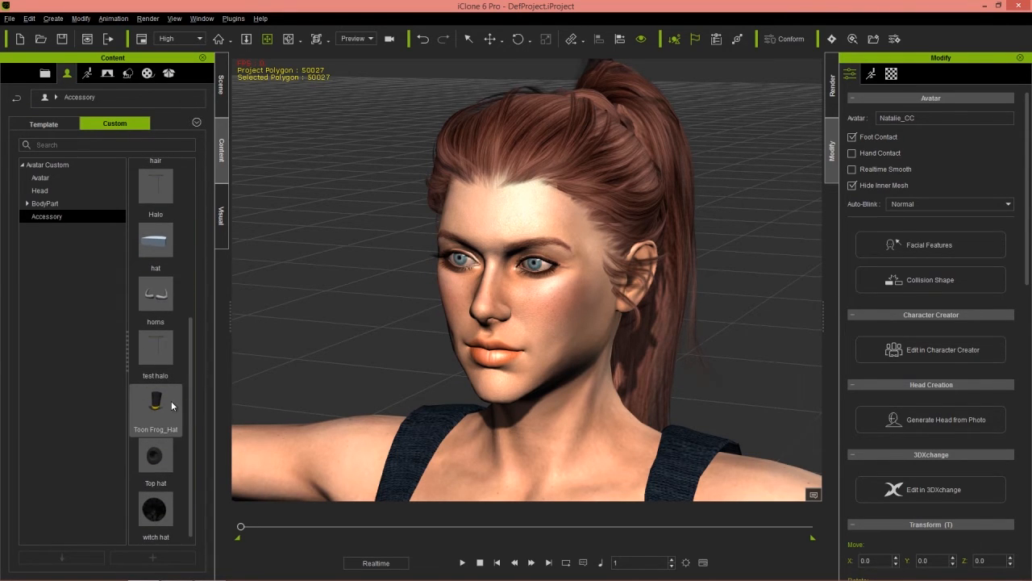
pyautogui.click(46, 124)
pyautogui.moveTo(158, 230); pyautogui.dragTo(544, 373)
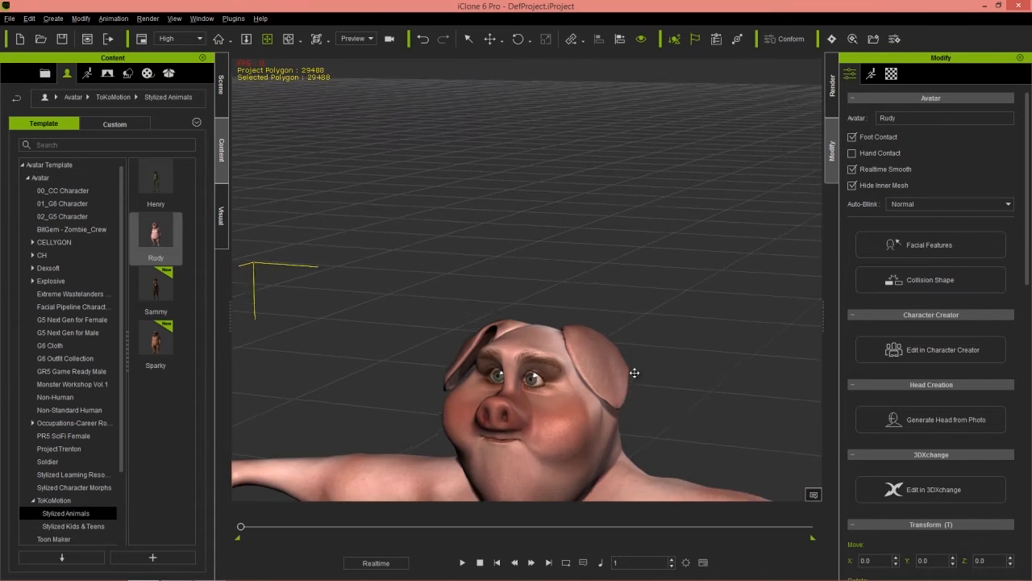
# Step: Add the custom Toon Frog_Hat accessory to the iClone scene and position it on top of Rudy's head
pyautogui.click(114, 125)
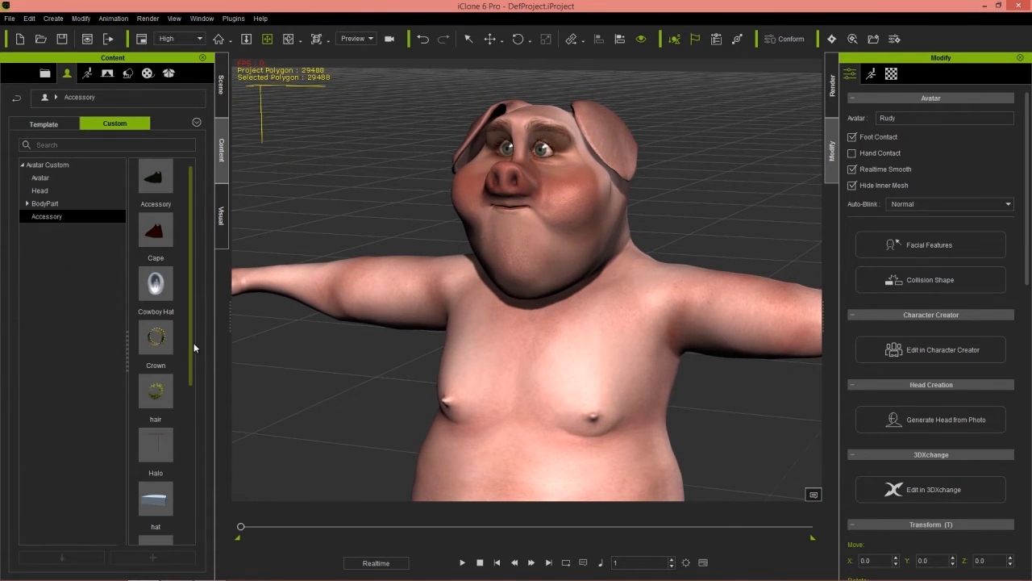
pyautogui.scroll(-3, 155, 423)
pyautogui.moveTo(155, 423); pyautogui.dragTo(562, 345)
pyautogui.moveTo(597, 253); pyautogui.dragTo(509, 342, button='right')
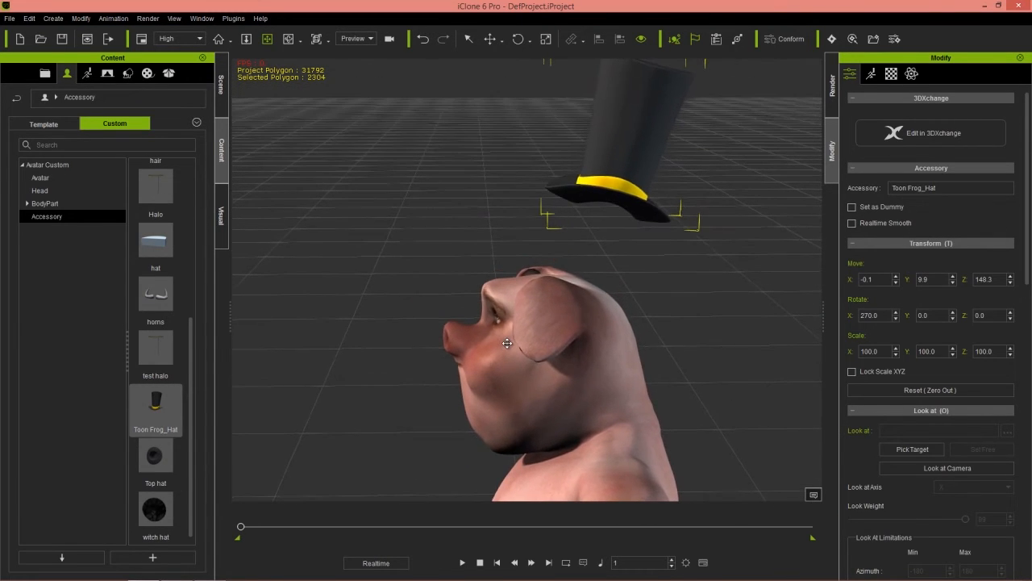
pyautogui.moveTo(644, 203); pyautogui.dragTo(587, 276)
pyautogui.moveTo(555, 320); pyautogui.dragTo(451, 367, button='right')
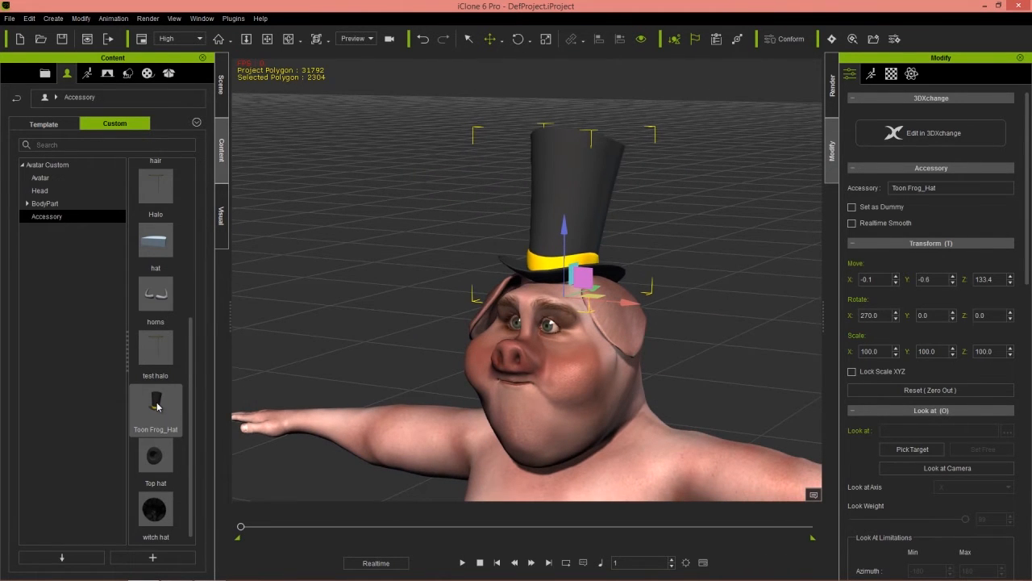
# Step: Bring the Toon Frog_Hat from iClone onto the CrazyTalk 8 pig actor and attach it to head part C
pyautogui.moveTo(158, 405); pyautogui.dragTo(433, 279)
pyautogui.hotkey('alt', 'Tab')
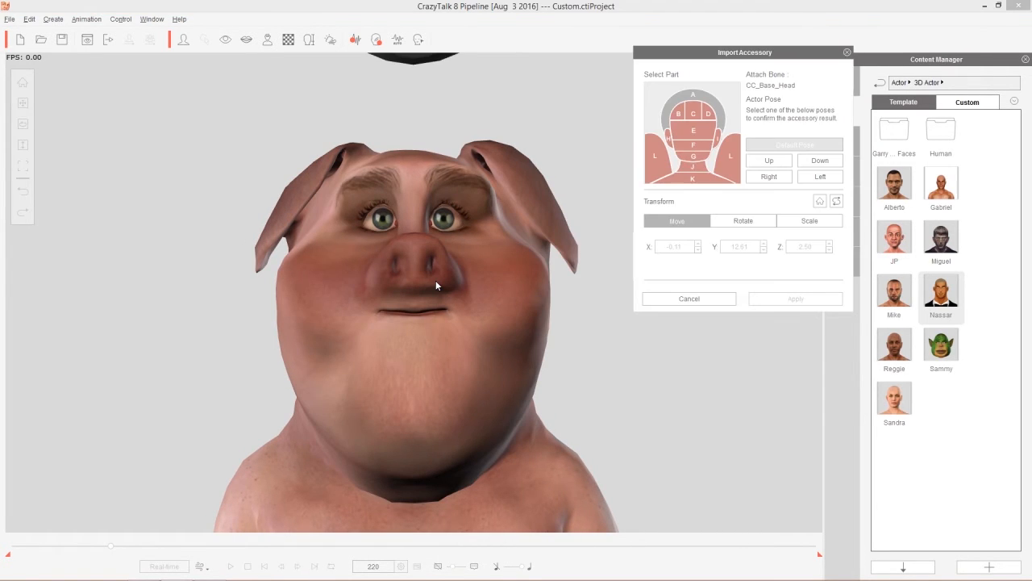
pyautogui.click(738, 52)
pyautogui.click(695, 113)
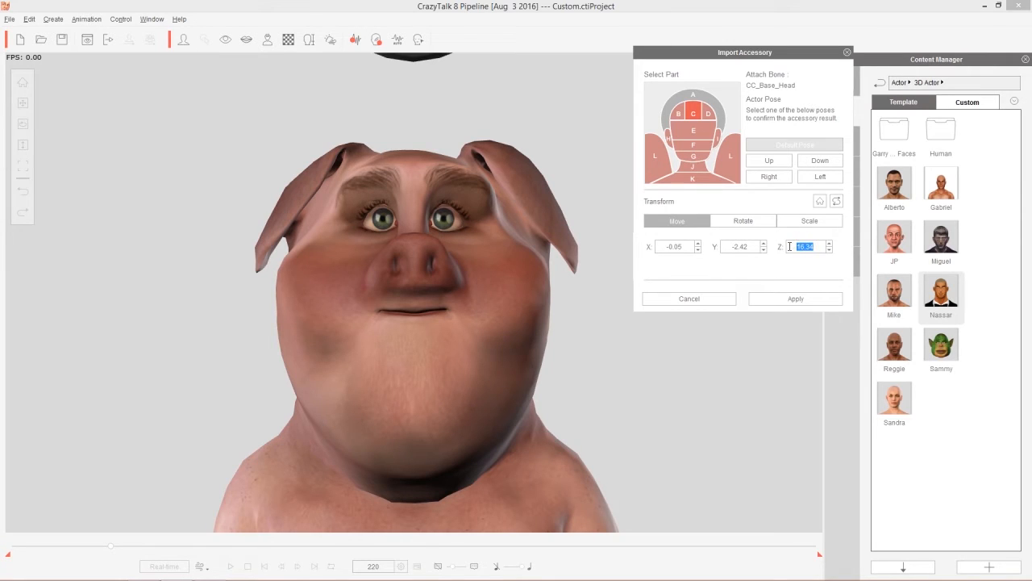
pyautogui.write('0')
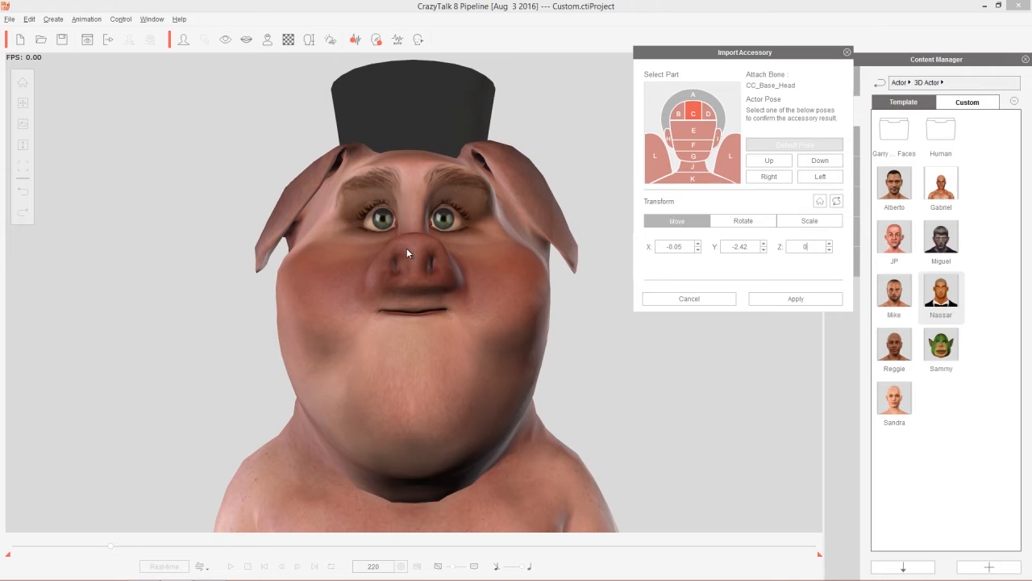
pyautogui.click(820, 202)
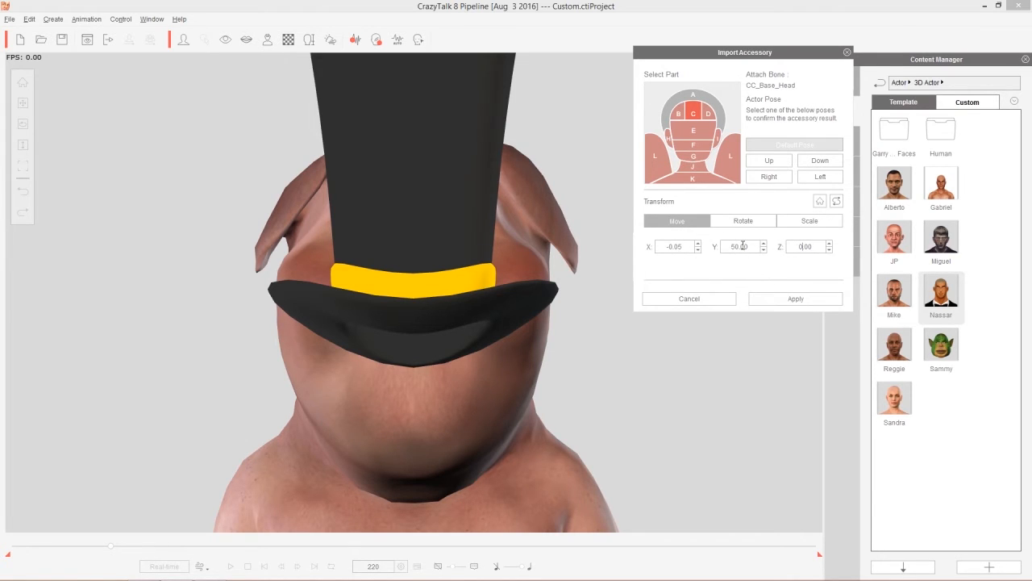
pyautogui.click(837, 203)
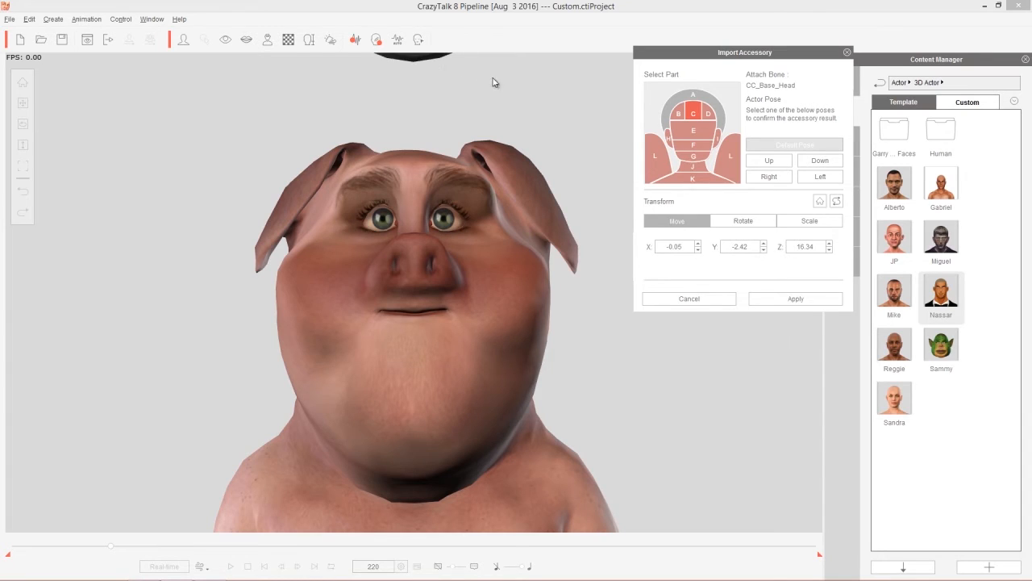
# Step: Set the hat's Move Z value to 10, and lower it gradually to about 8.70 so the hat sits on the head
pyautogui.click(680, 224)
pyautogui.moveTo(821, 246); pyautogui.dragTo(798, 246)
pyautogui.write('10')
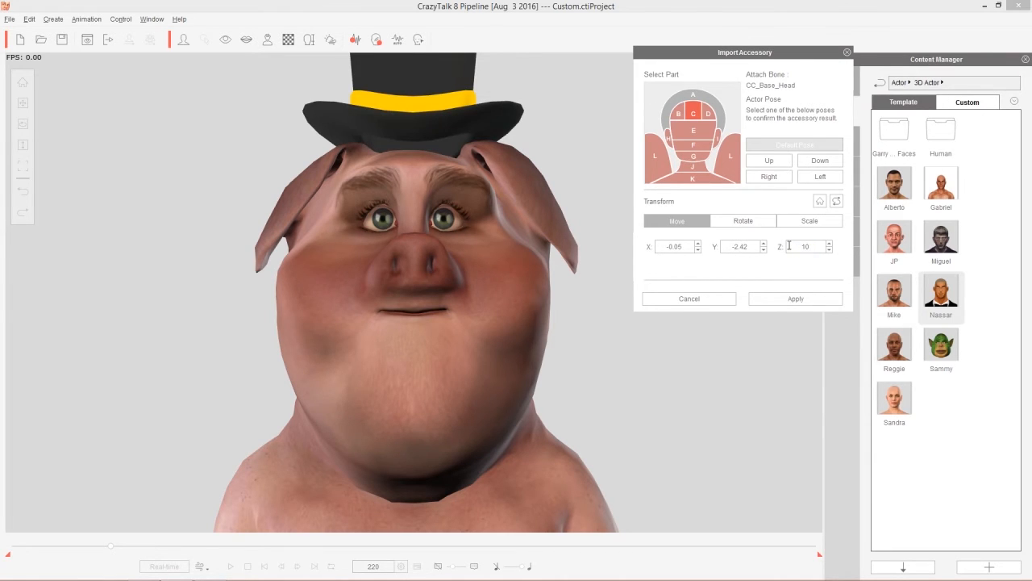
pyautogui.press('Down')
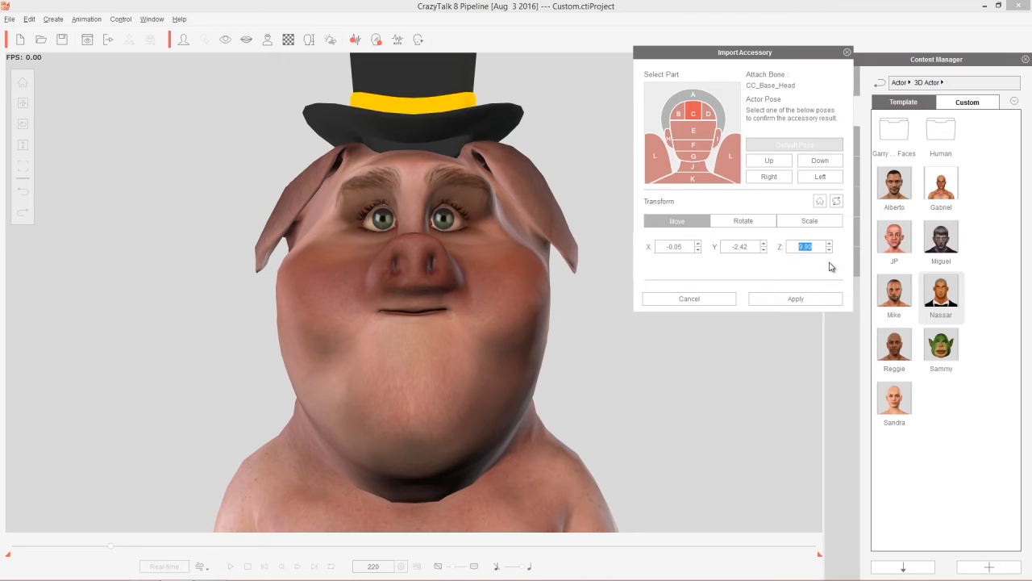
pyautogui.press('Down')
pyautogui.press('Down')
pyautogui.press('Down')
pyautogui.press('Down')
pyautogui.press('Down')
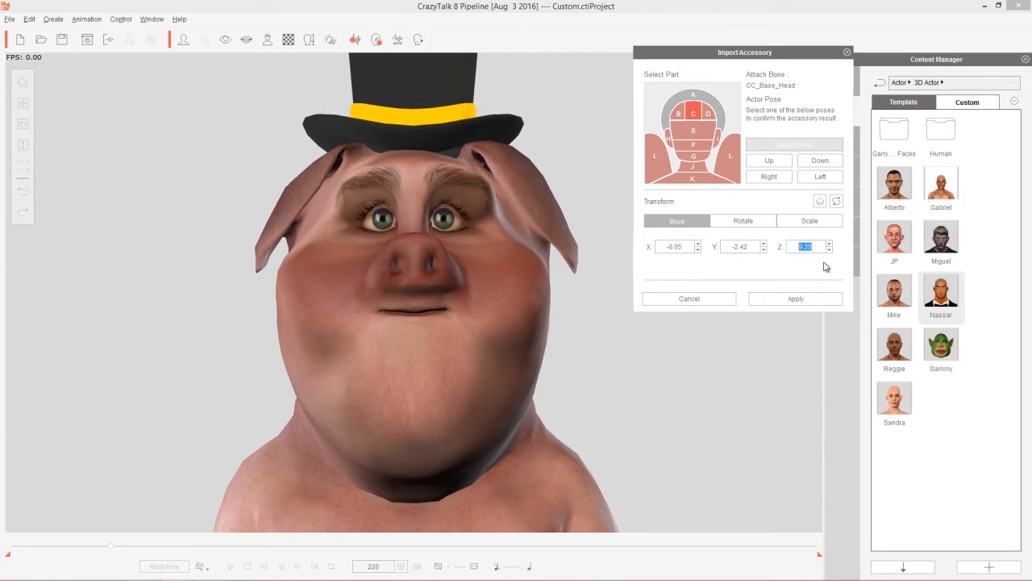
pyautogui.press('Down')
pyautogui.press('Down')
pyautogui.press('Down')
pyautogui.press('Down')
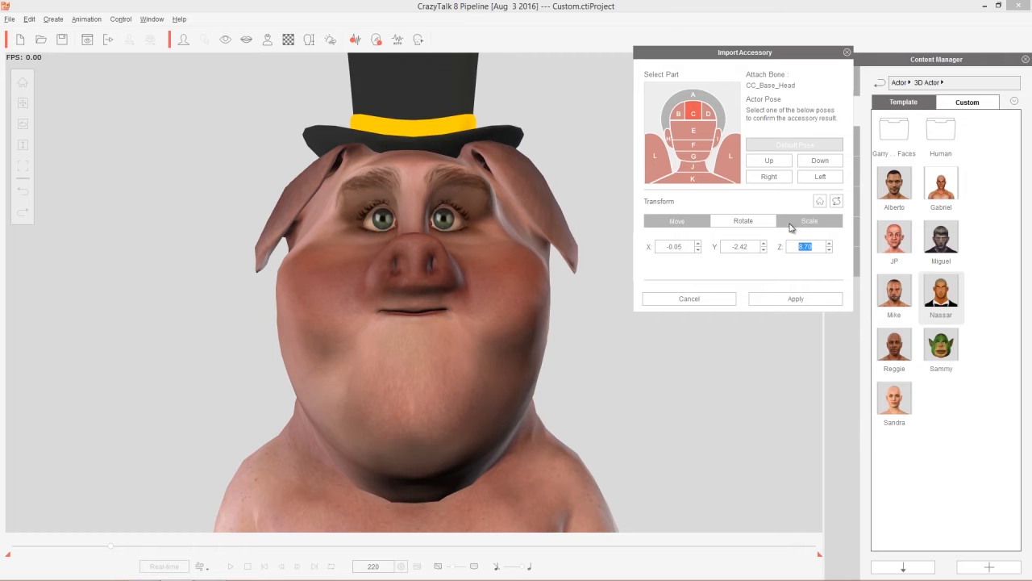
# Step: Lock the hat's scale on all axes and shrink it uniformly to about 0.84
pyautogui.click(812, 223)
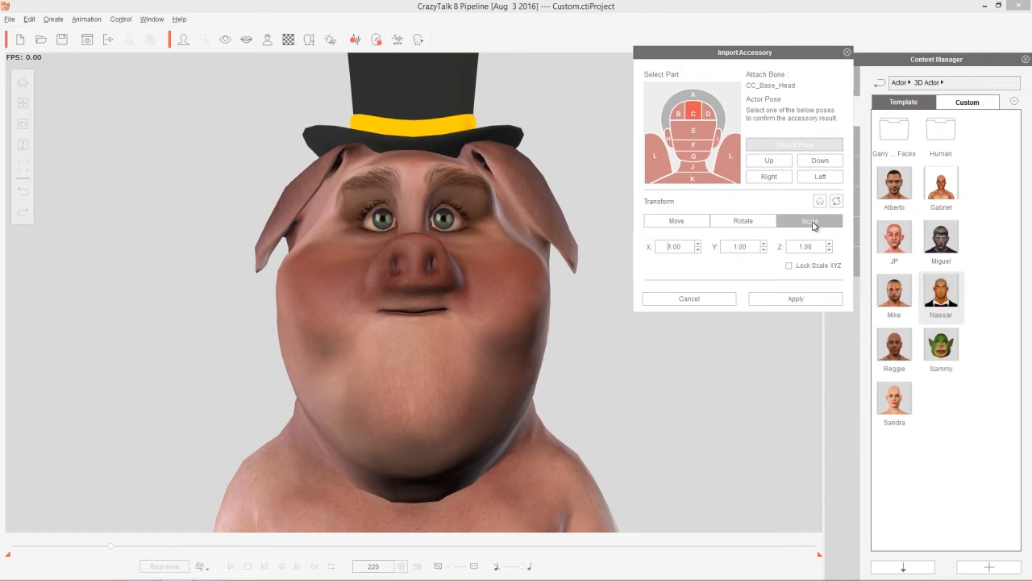
pyautogui.click(790, 266)
pyautogui.doubleClick(686, 247)
pyautogui.press('Down')
pyautogui.press('Down')
pyautogui.press('Down')
pyautogui.press('Down')
pyautogui.press('Down')
pyautogui.press('Down')
pyautogui.press('Down')
pyautogui.press('Down')
pyautogui.press('Down')
pyautogui.press('Down')
pyautogui.press('Down')
pyautogui.press('Down')
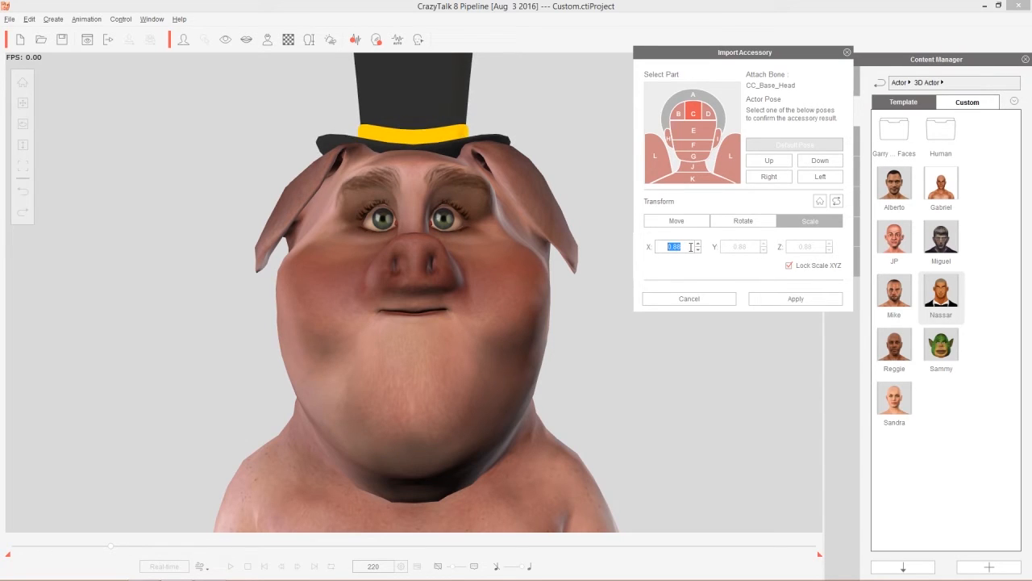
# Step: Set the hat's X rotation to 3
pyautogui.click(730, 223)
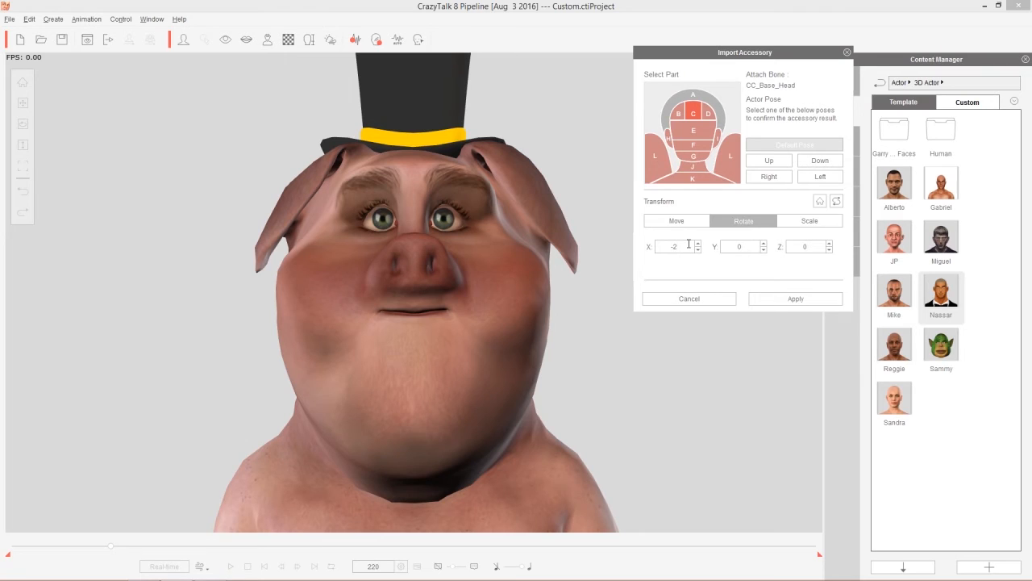
pyautogui.press('Up')
pyautogui.press('Up')
pyautogui.press('Up')
pyautogui.press('Up')
pyautogui.press('Up')
pyautogui.press('Up')
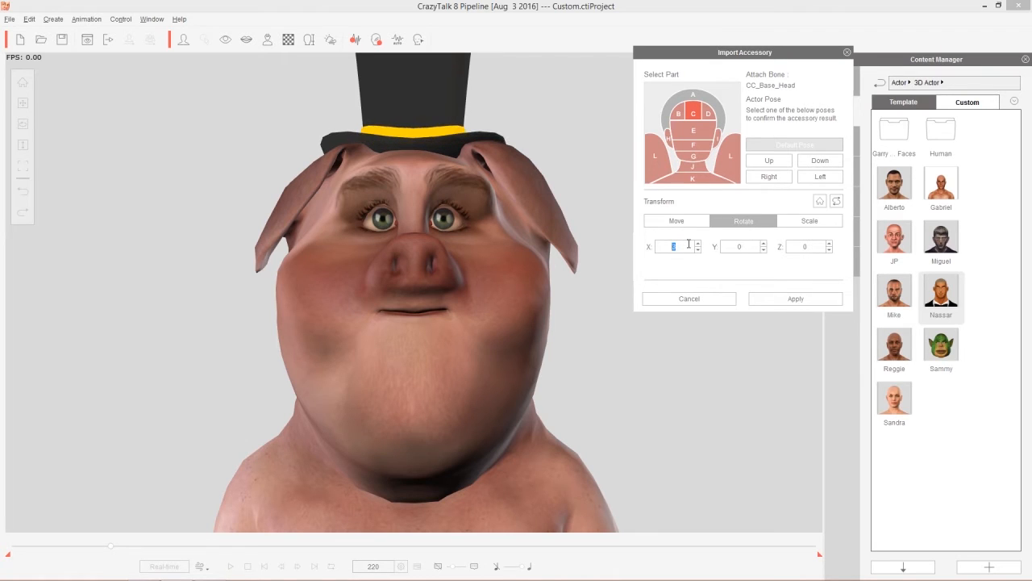
# Step: Check the hat in the directional actor poses and move it forward on the head to a Move Y of 1.43
pyautogui.click(784, 164)
pyautogui.click(823, 165)
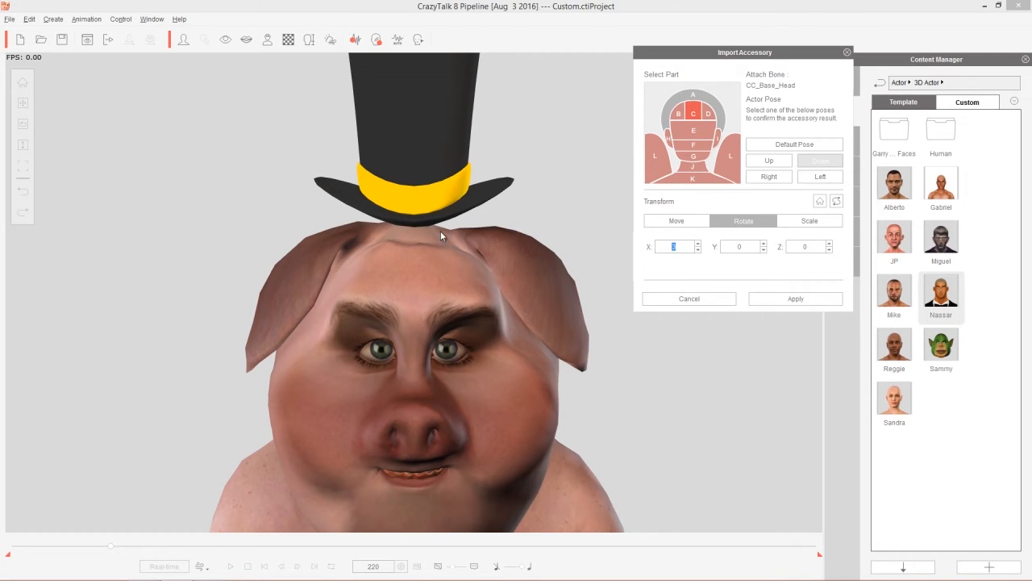
pyautogui.click(771, 178)
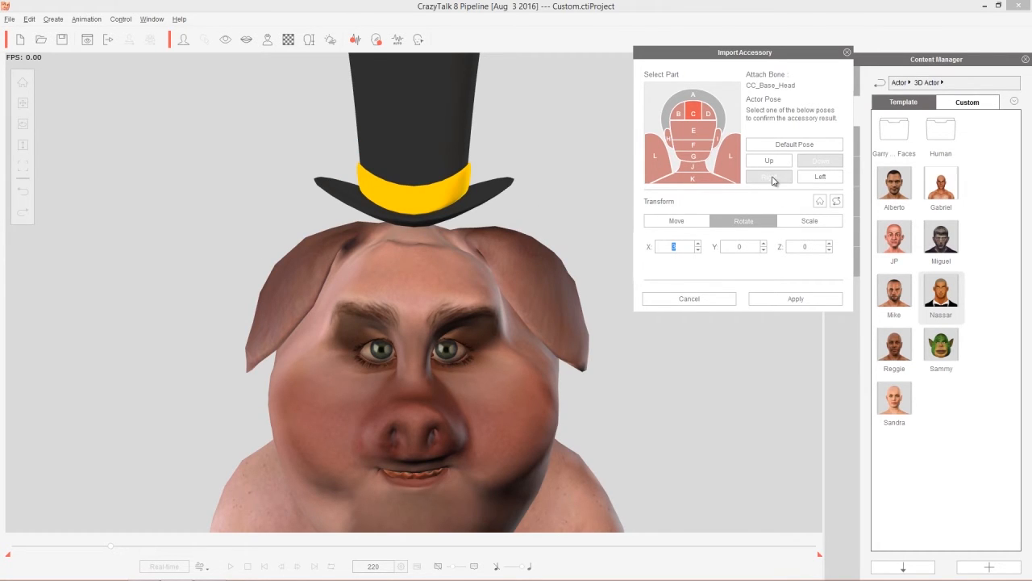
pyautogui.click(820, 178)
pyautogui.click(786, 181)
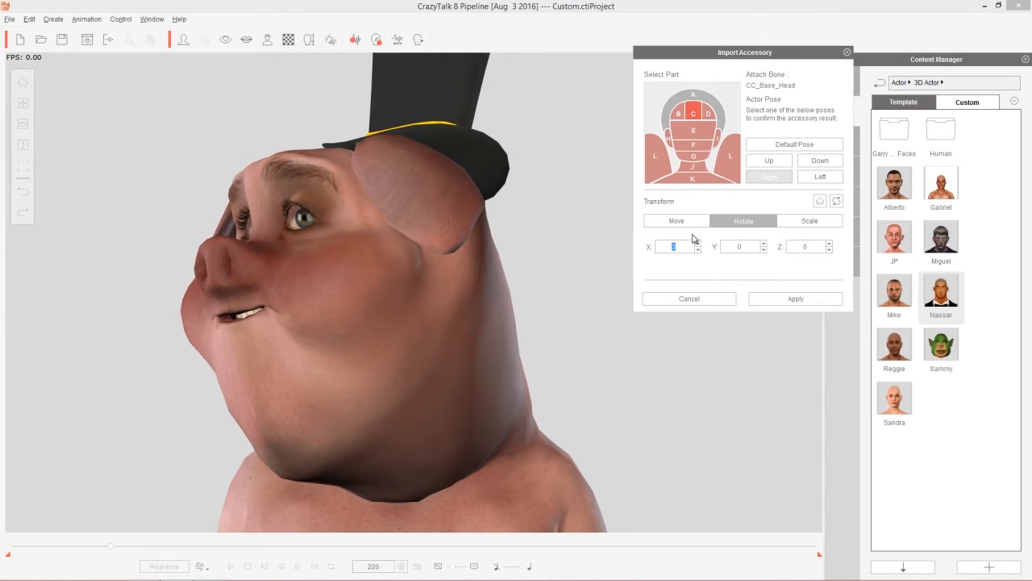
pyautogui.click(690, 223)
pyautogui.scroll(19, 754, 247)
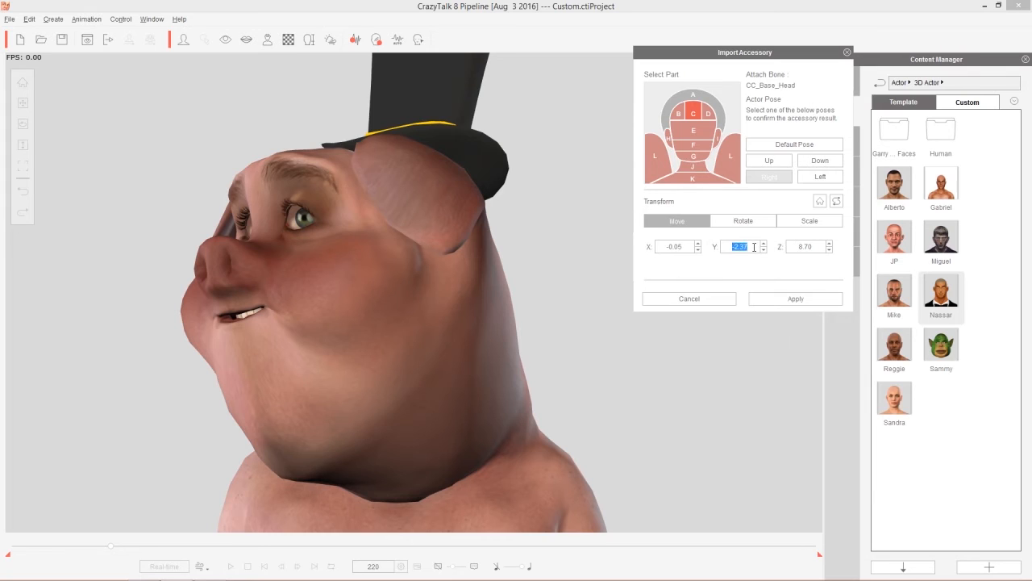
pyautogui.scroll(18, 754, 246)
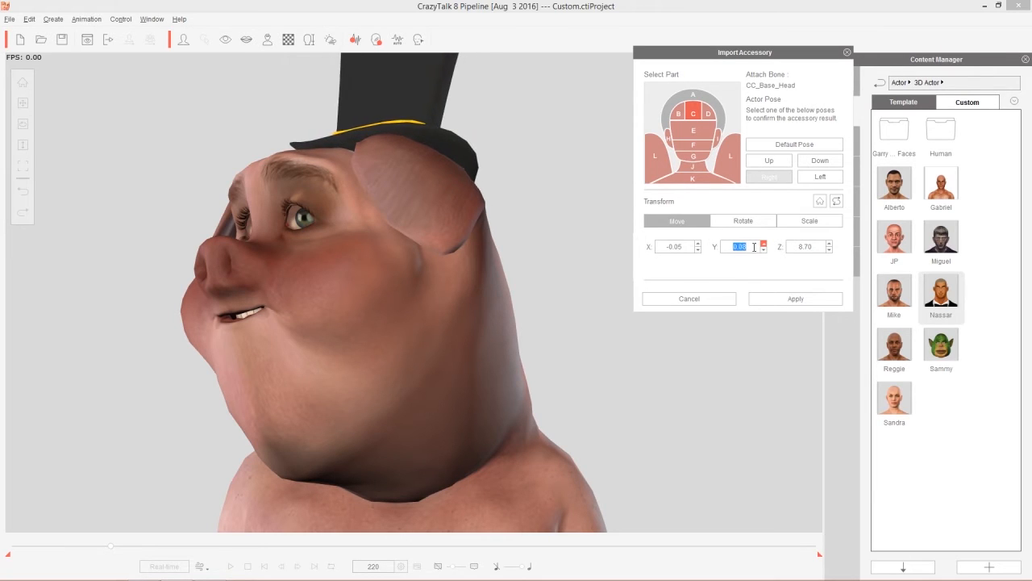
pyautogui.scroll(1, 754, 247)
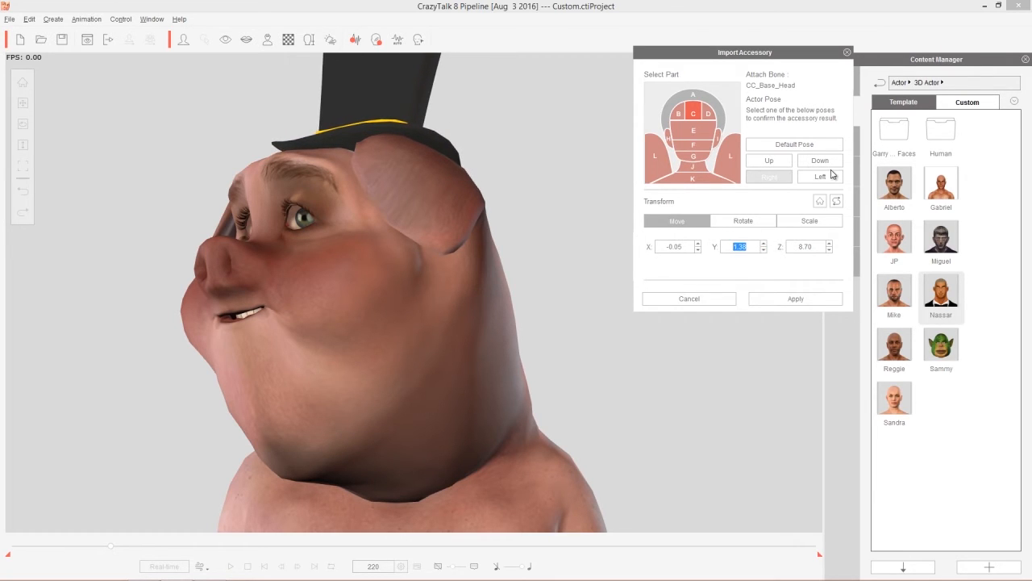
# Step: With the actor in the Down pose, move the hat further forward to a Move Y of 2.58 and raise its Z slightly
pyautogui.click(820, 160)
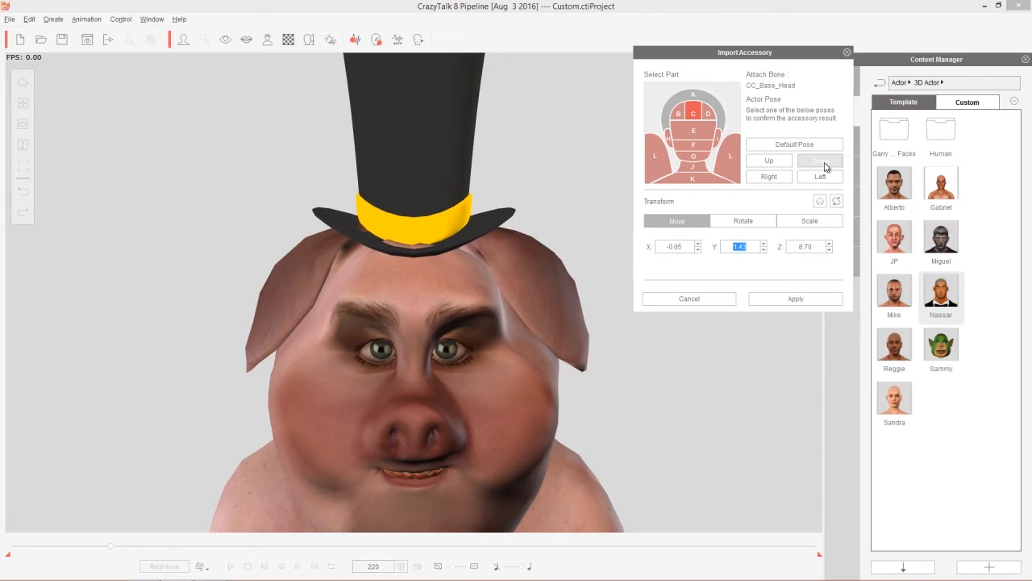
pyautogui.click(763, 244)
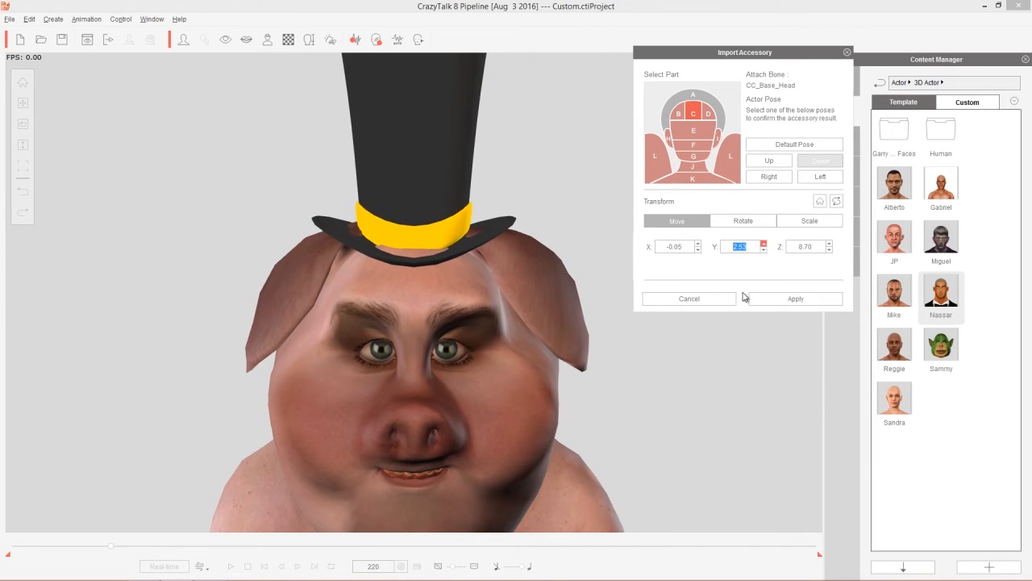
pyautogui.click(821, 245)
pyautogui.scroll(2, 822, 245)
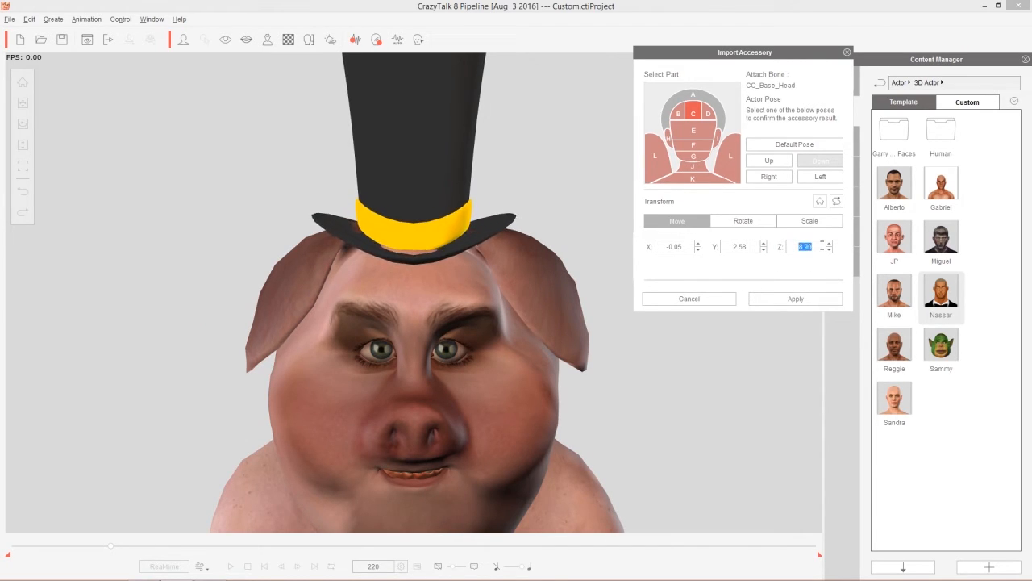
pyautogui.click(689, 246)
pyautogui.scroll(2, 690, 247)
pyautogui.scroll(-2, 689, 247)
# Step: Tilt the hat slightly more around X and set its Move Z to 8.95
pyautogui.click(729, 224)
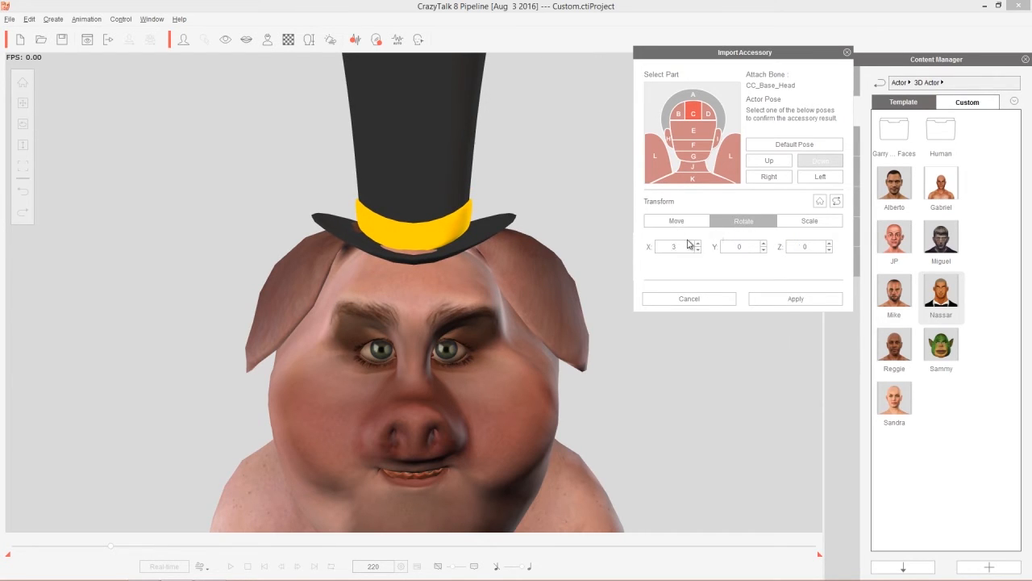
pyautogui.scroll(-3, 691, 246)
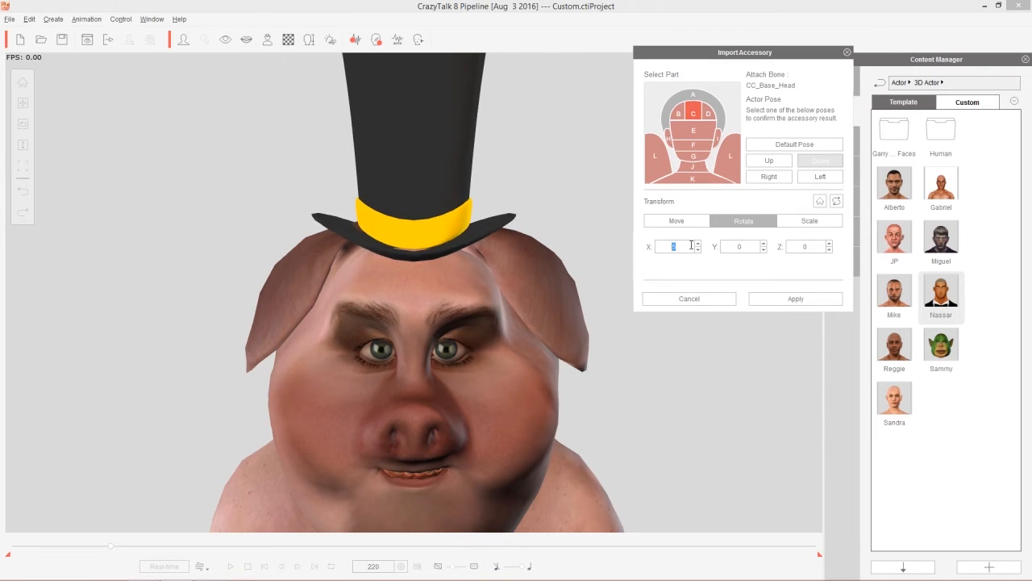
pyautogui.click(809, 222)
pyautogui.click(676, 221)
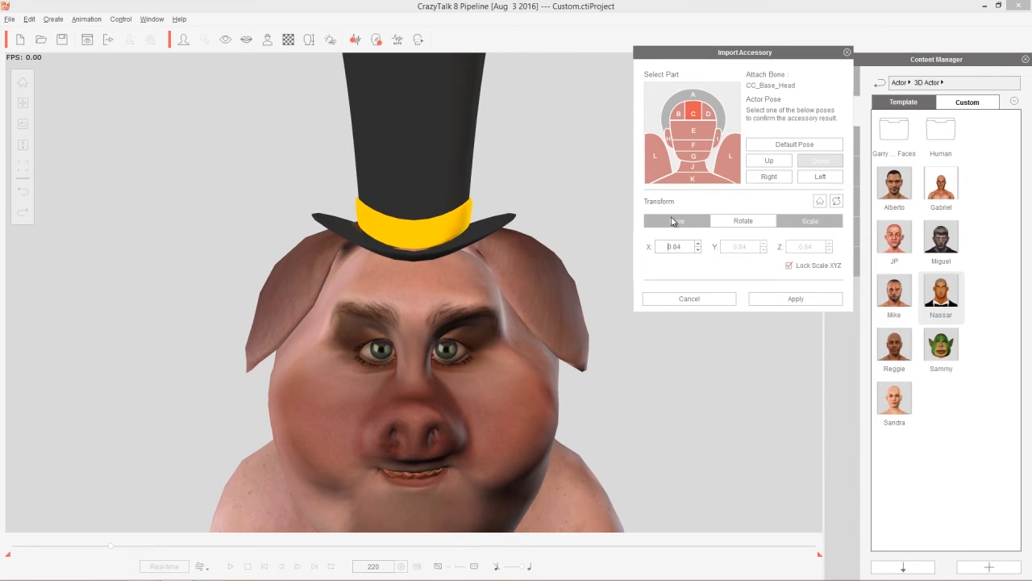
pyautogui.scroll(1, 817, 248)
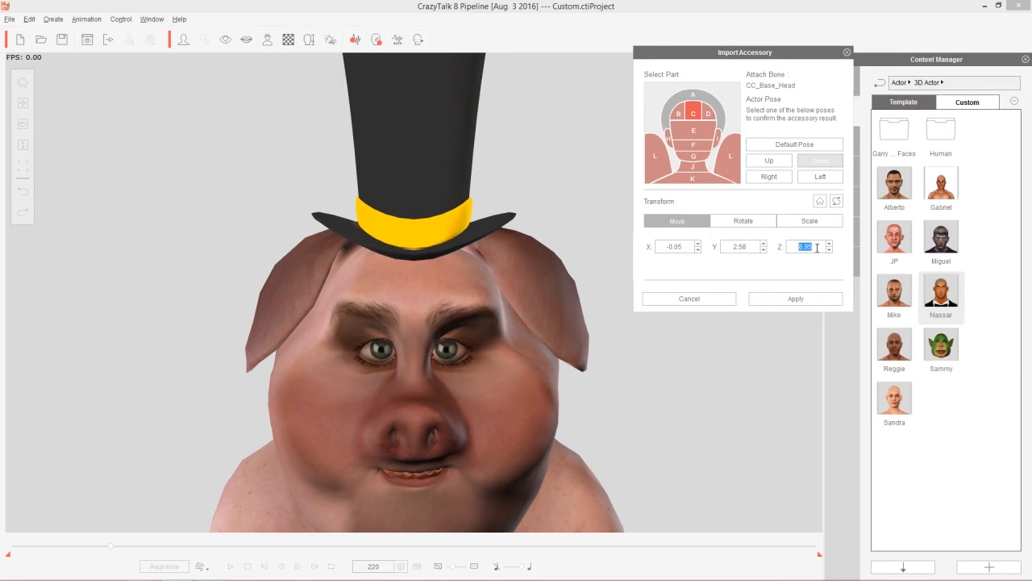
# Step: Apply the hat accessory in the default pose and return the timeline to frame 1
pyautogui.click(792, 152)
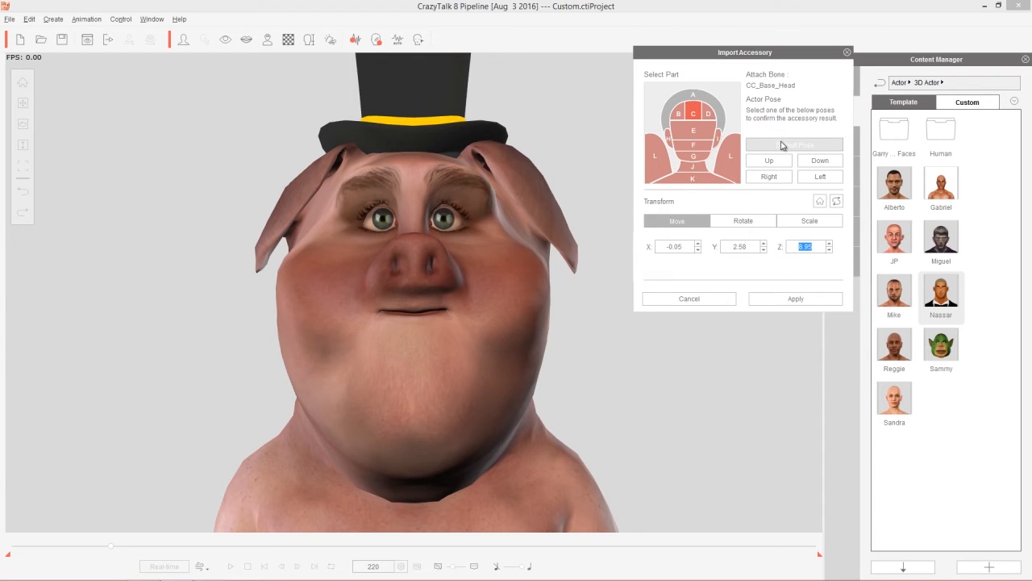
pyautogui.click(798, 302)
pyautogui.click(798, 300)
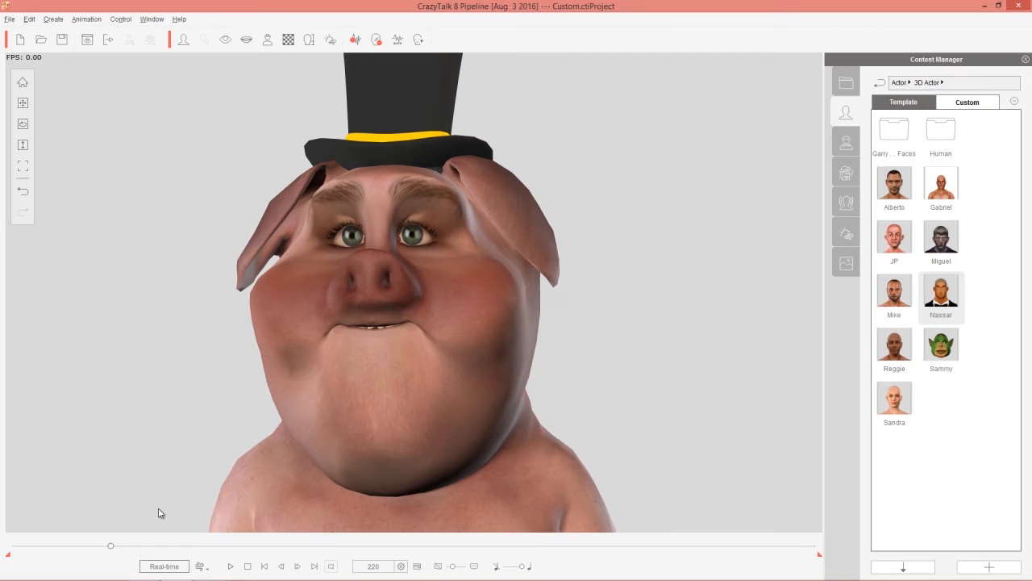
pyautogui.moveTo(112, 548); pyautogui.dragTo(13, 546)
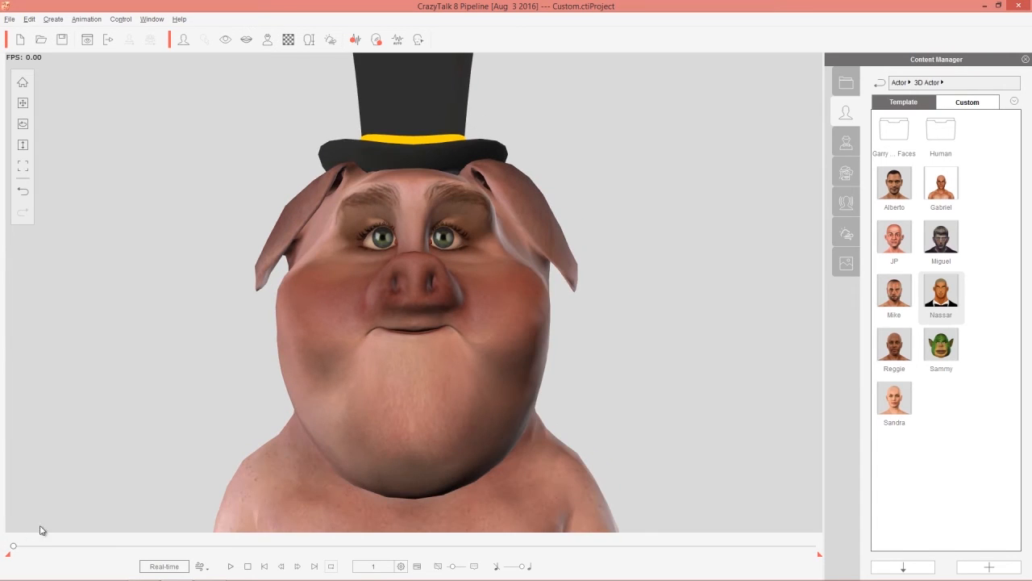
# Step: Switch to iClone and open the Beard category of the Toon Maker accessory templates
pyautogui.hotkey('alt', 'Tab')
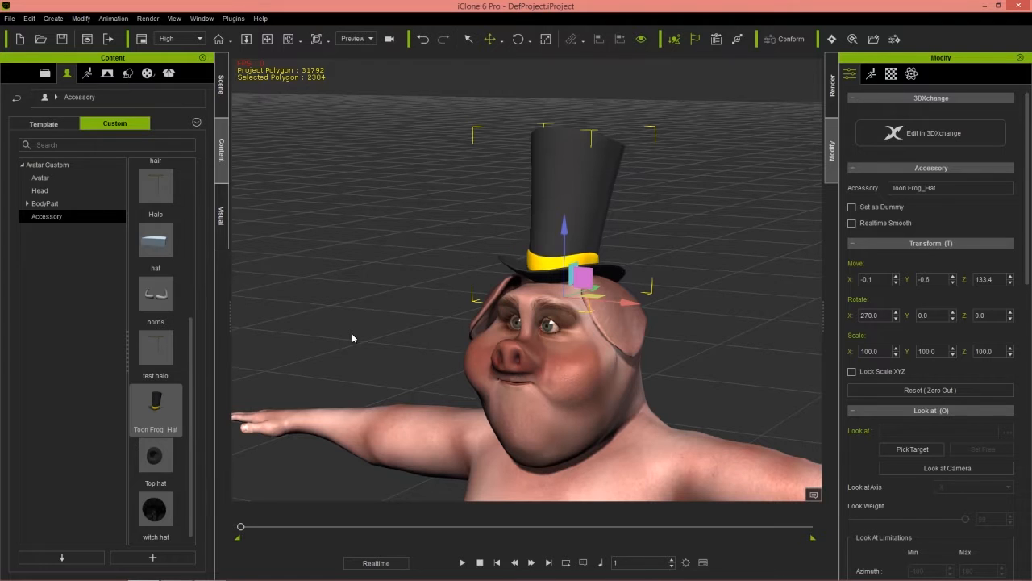
pyautogui.click(44, 125)
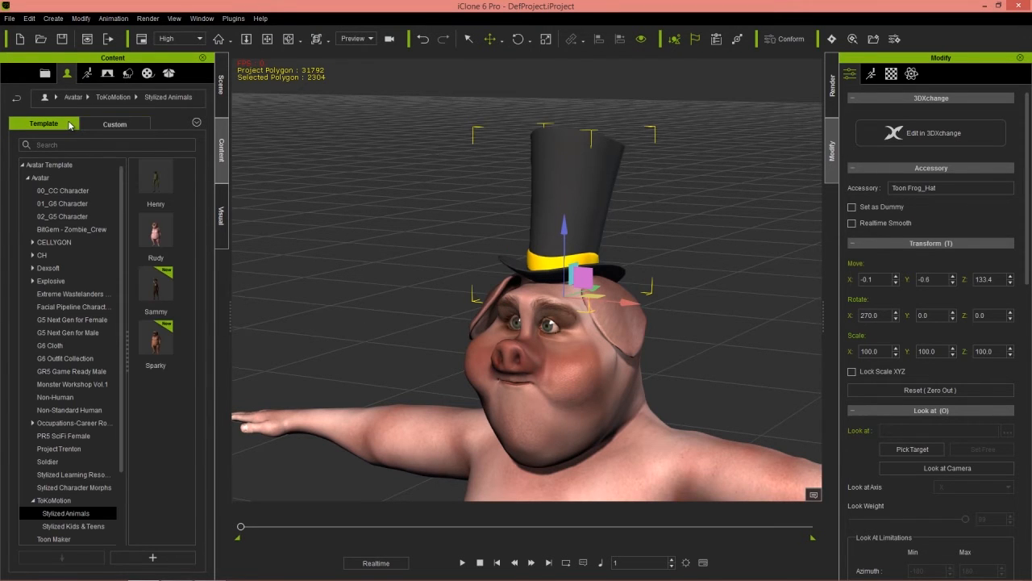
pyautogui.click(28, 178)
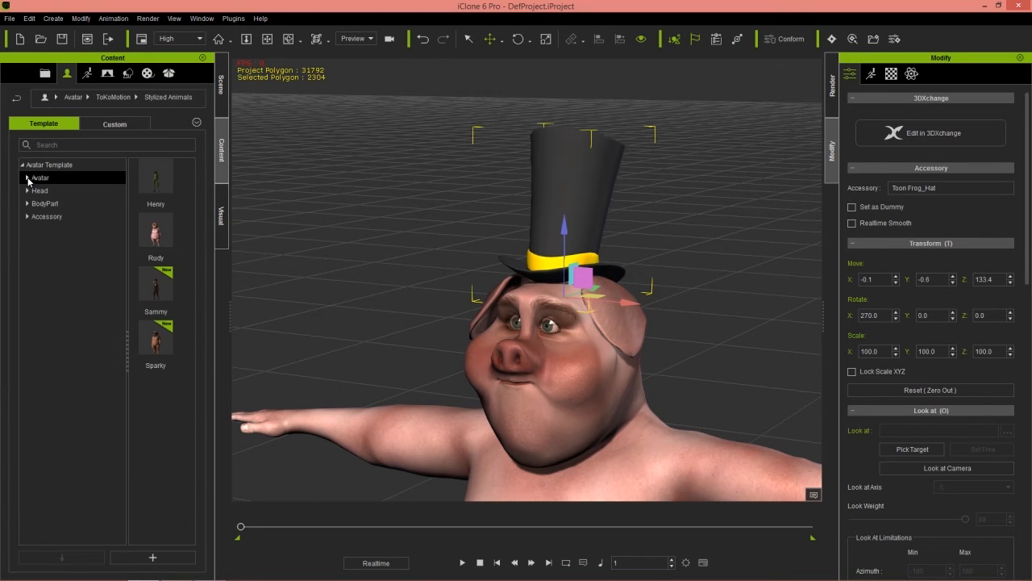
pyautogui.click(28, 217)
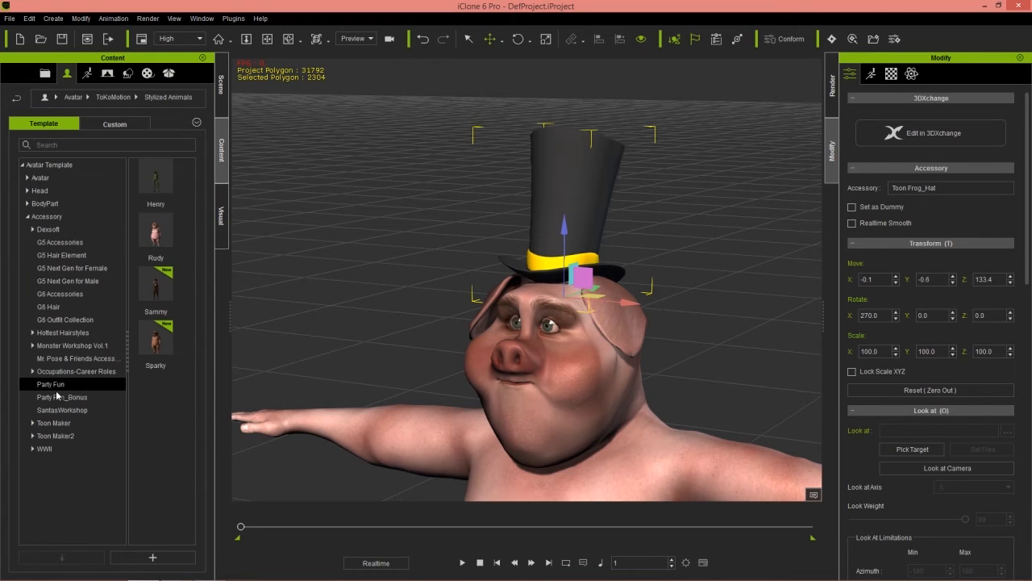
pyautogui.click(32, 423)
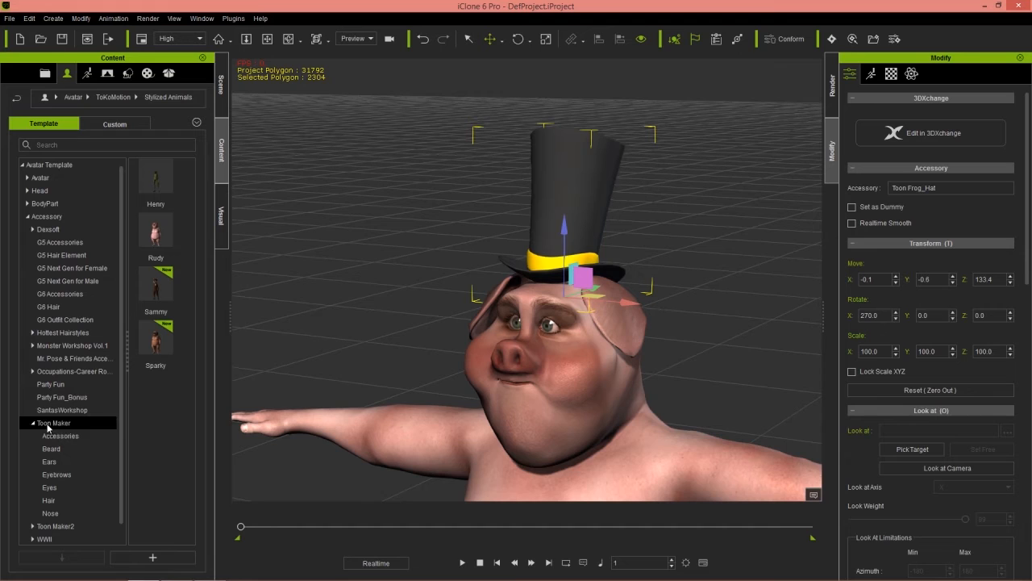
pyautogui.scroll(-1, 117, 348)
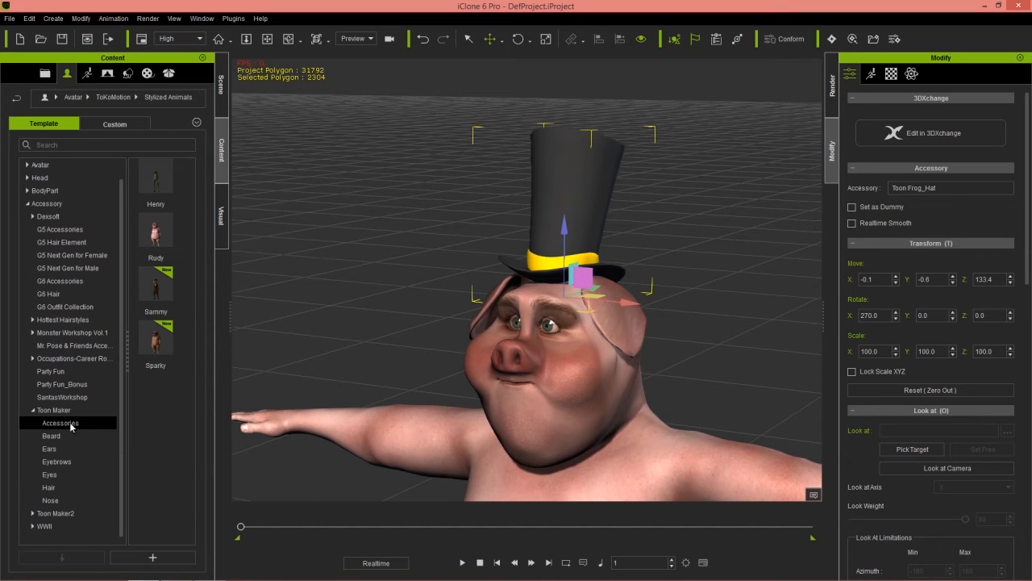
pyautogui.click(57, 436)
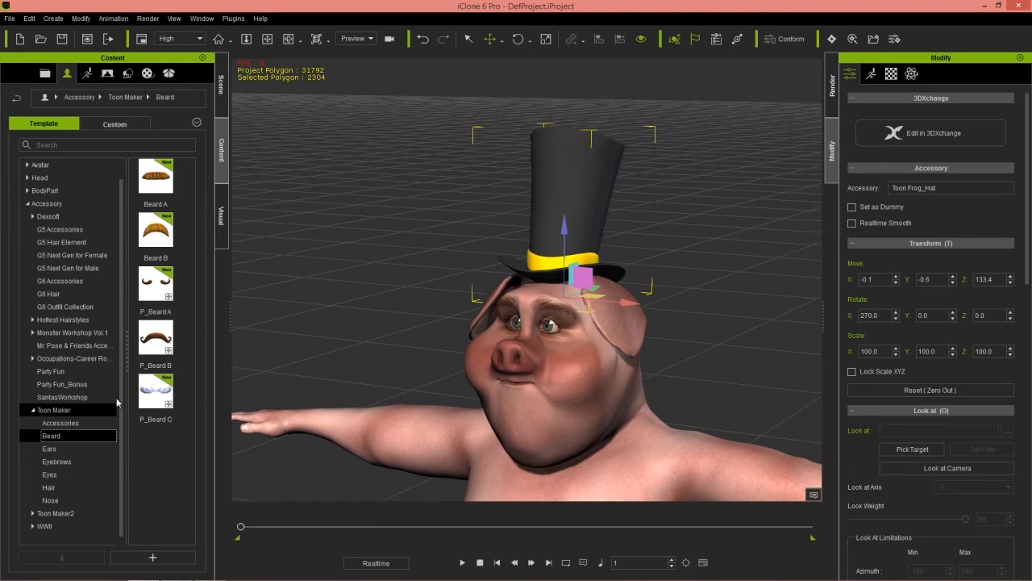
# Step: Bring the P_Beard B moustache onto the CrazyTalk 8 pig actor and attach it to face part F
pyautogui.moveTo(158, 341); pyautogui.dragTo(424, 310)
pyautogui.hotkey('alt', 'Tab')
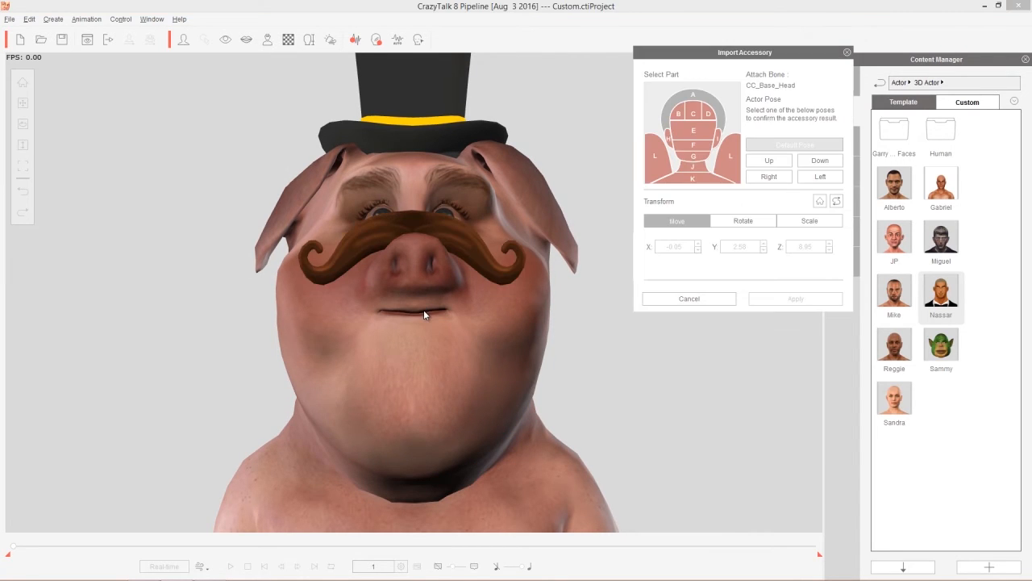
pyautogui.click(698, 142)
# Step: Lower the moustache below the pig's snout to a Move Z of about 2.75 and apply the accessory
pyautogui.click(829, 250)
pyautogui.press('Down')
pyautogui.press('Down')
pyautogui.press('Down')
pyautogui.press('Down')
pyautogui.press('Down')
pyautogui.press('Down')
pyautogui.press('Down')
pyautogui.press('Down')
pyautogui.press('Down')
pyautogui.press('Down')
pyautogui.press('Down')
pyautogui.press('Down')
pyautogui.press('Down')
pyautogui.press('Down')
pyautogui.press('Down')
pyautogui.press('Down')
pyautogui.press('Down')
pyautogui.press('Down')
pyautogui.press('Down')
pyautogui.press('Down')
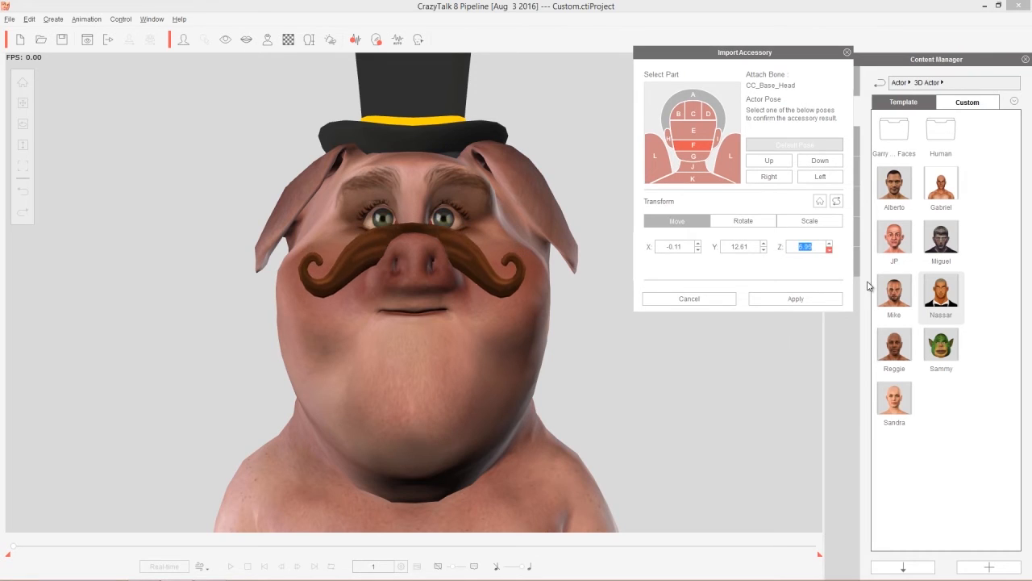
pyautogui.press('Down')
pyautogui.press('Down')
pyautogui.press('Down')
pyautogui.press('Down')
pyautogui.press('Down')
pyautogui.press('Down')
pyautogui.press('Down')
pyautogui.press('Down')
pyautogui.press('Down')
pyautogui.press('Down')
pyautogui.press('Down')
pyautogui.press('Down')
pyautogui.press('Down')
pyautogui.press('Down')
pyautogui.press('Down')
pyautogui.press('Down')
pyautogui.press('Down')
pyautogui.press('Down')
pyautogui.press('Down')
pyautogui.press('Down')
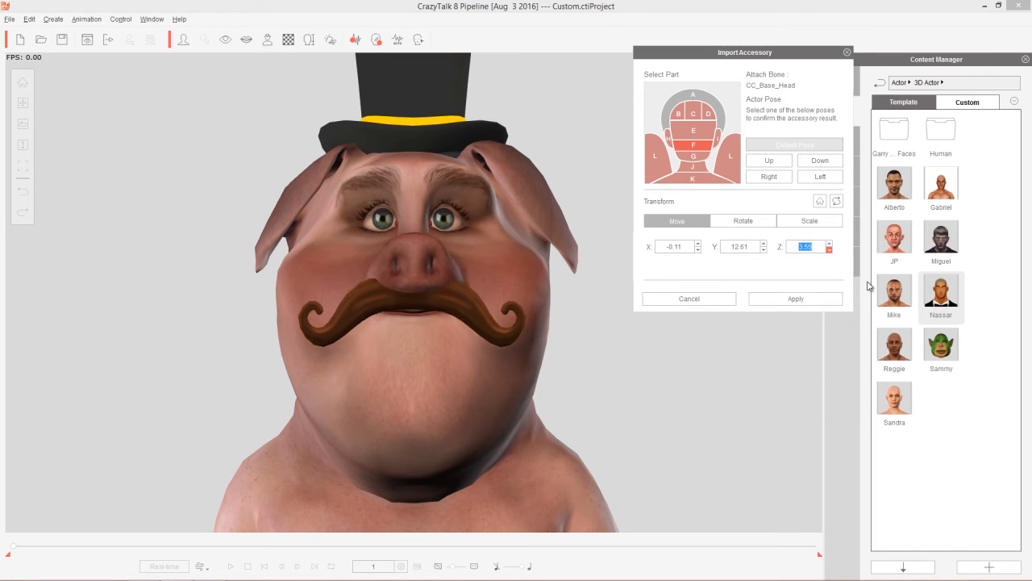
pyautogui.press('Down')
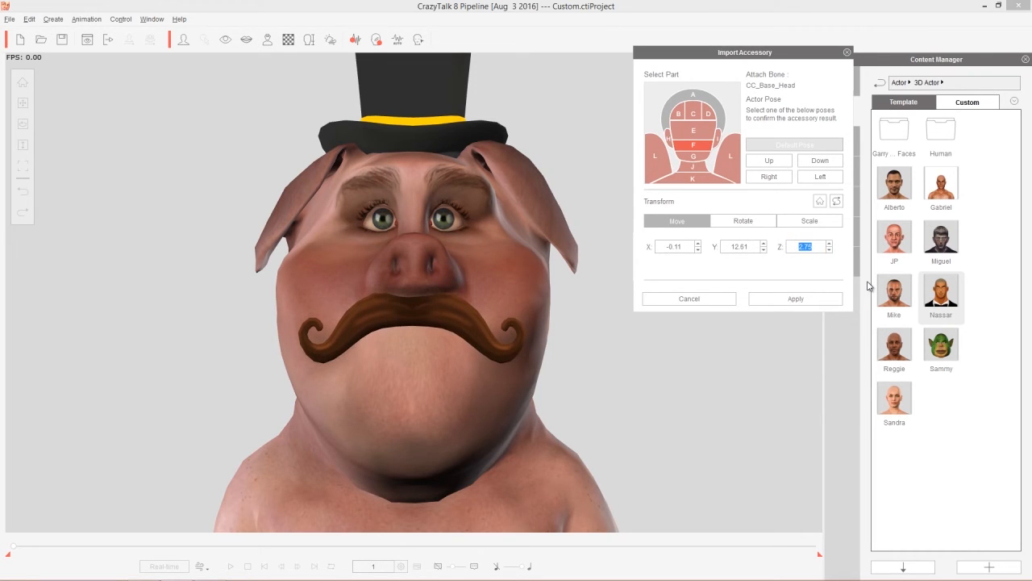
pyautogui.click(811, 302)
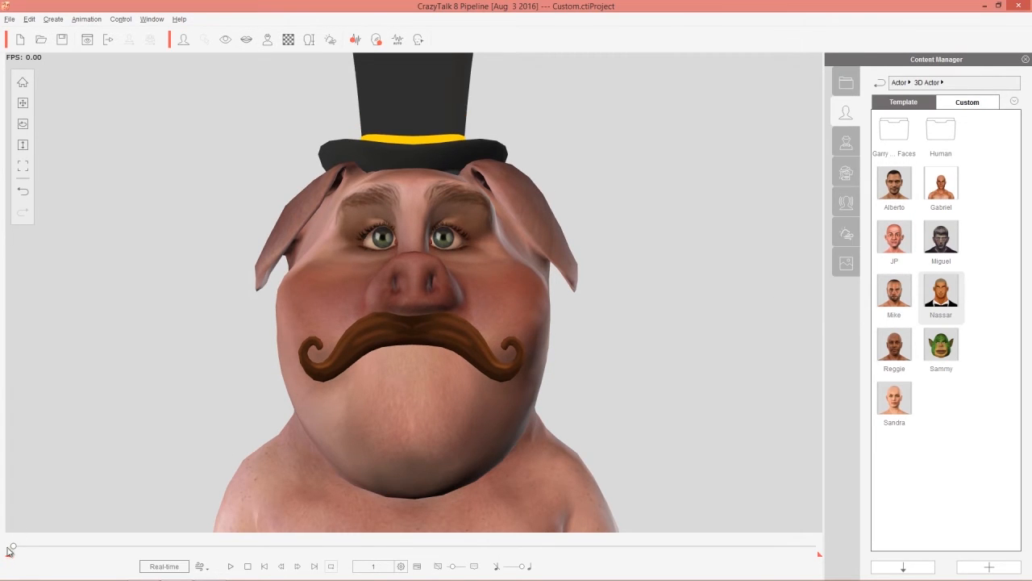
pyautogui.moveTo(12, 550)
pyautogui.mouseDown()
pyautogui.moveTo(121, 546)
pyautogui.moveTo(12, 546)
pyautogui.mouseUp()
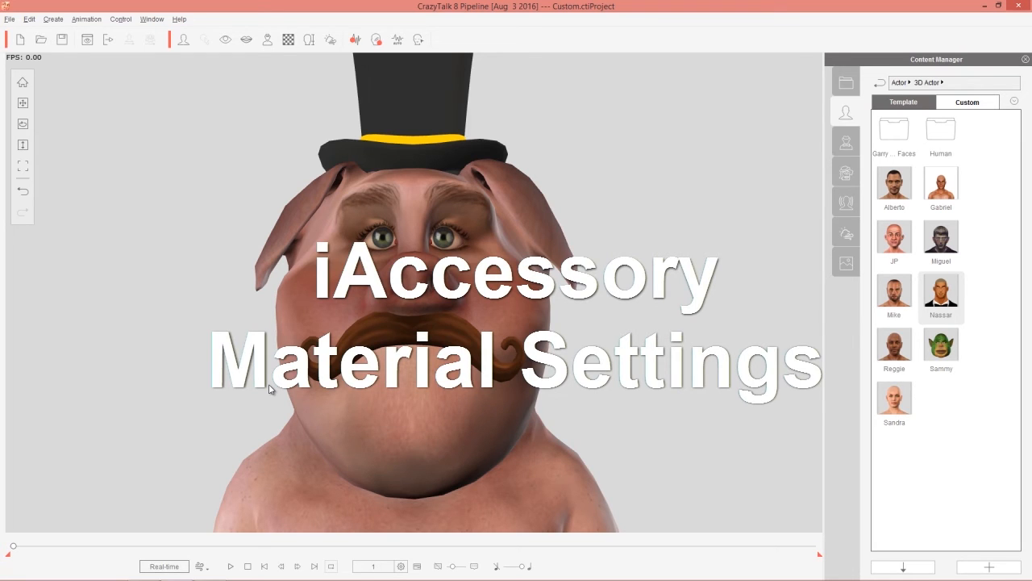
# Step: Switch to iClone and open the Stylized Character Morphs category of the Avatar templates
pyautogui.hotkey('alt', 'Tab')
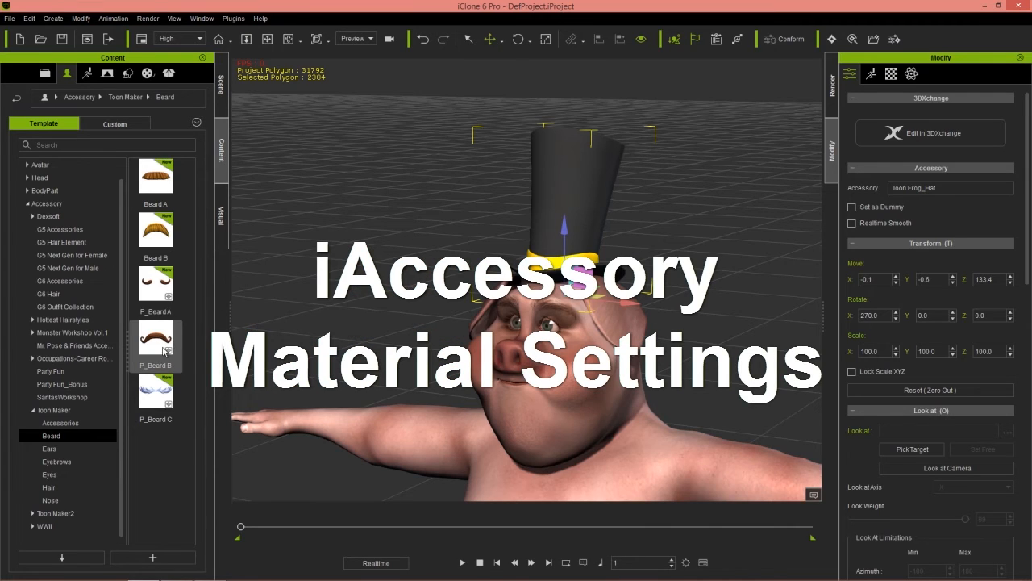
pyautogui.moveTo(122, 265); pyautogui.dragTo(121, 237)
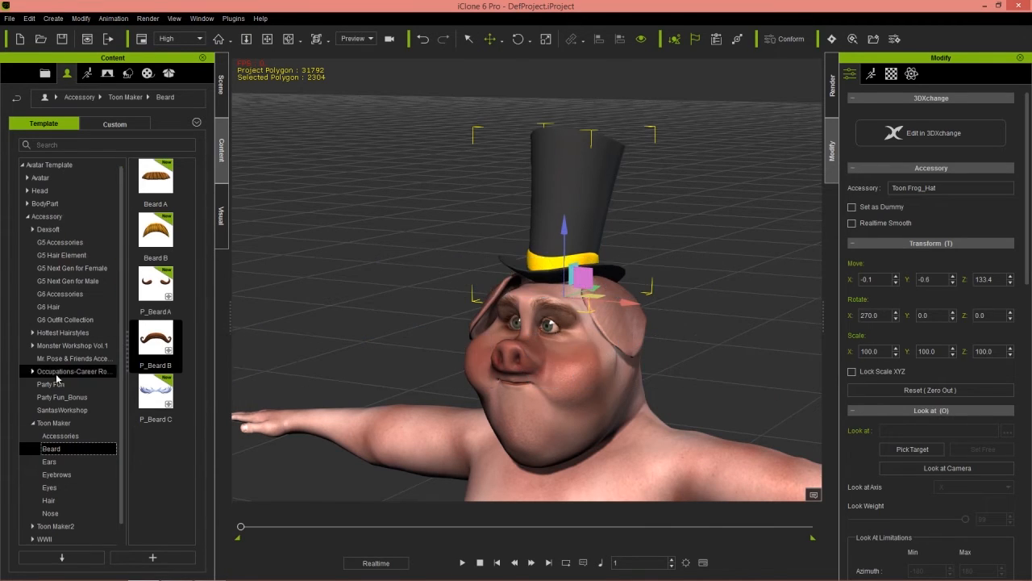
pyautogui.scroll(-1, 69, 395)
pyautogui.click(33, 409)
pyautogui.click(27, 216)
pyautogui.click(27, 178)
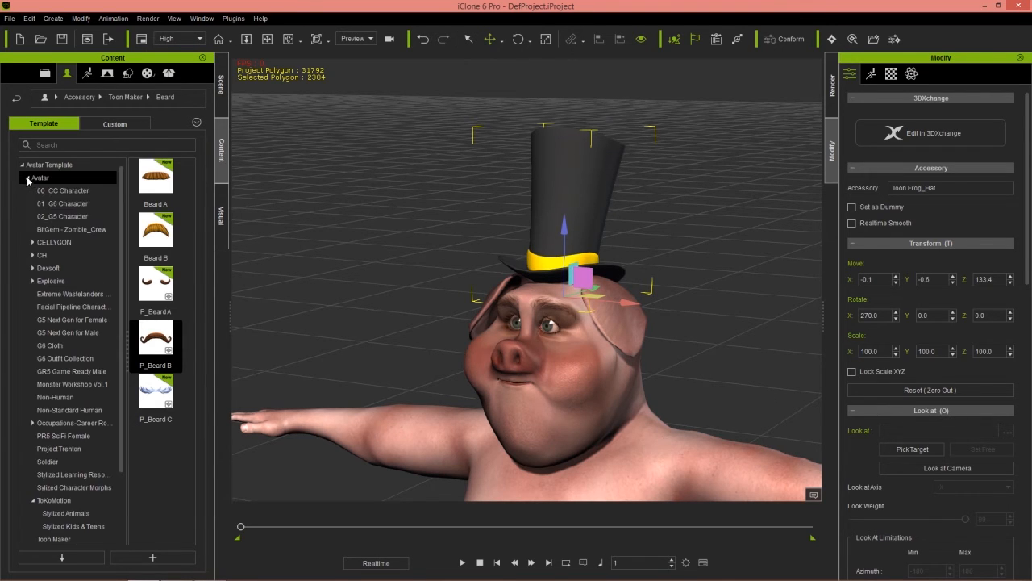
pyautogui.scroll(-3, 123, 341)
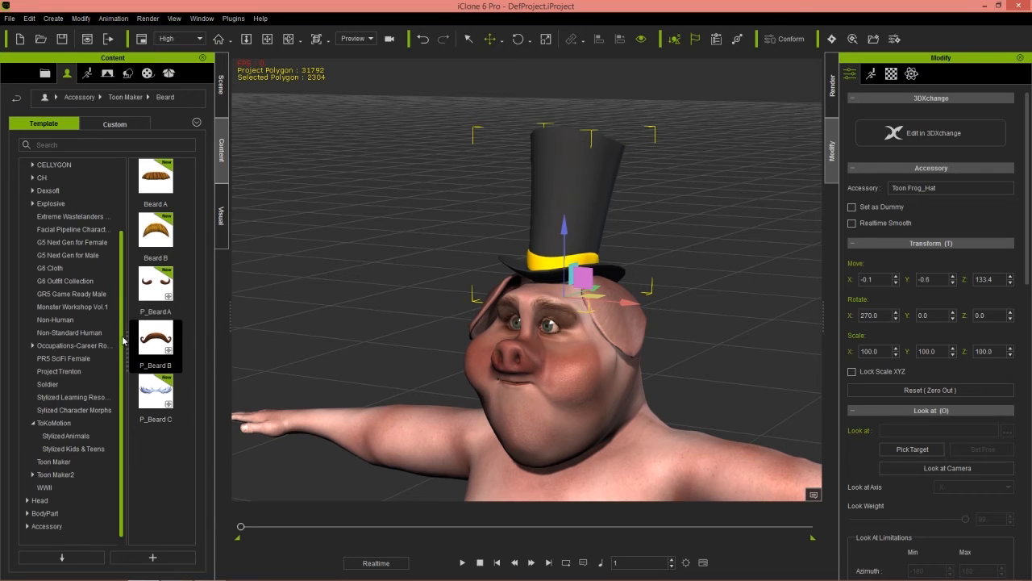
pyautogui.click(81, 411)
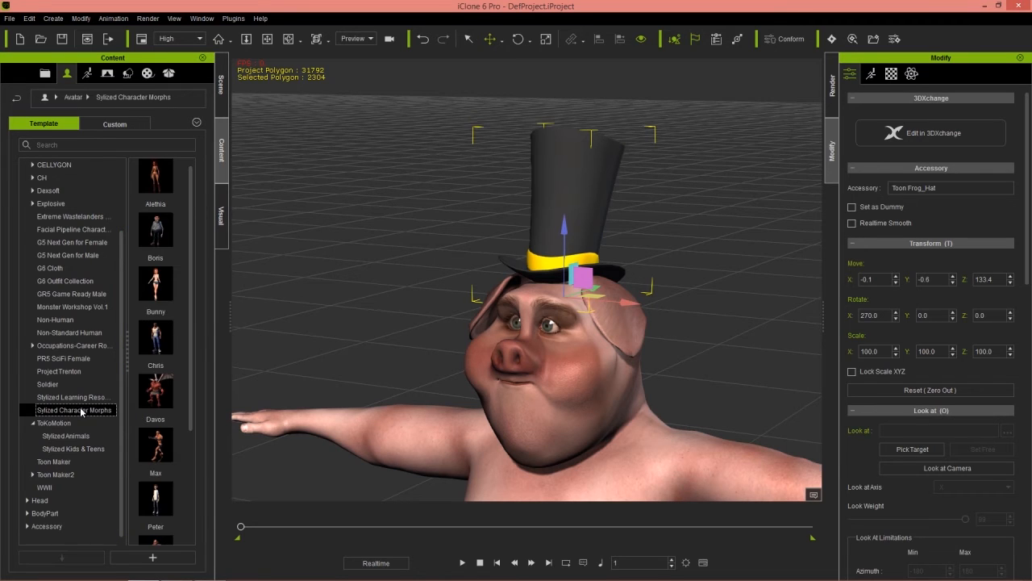
# Step: Bring the Ramon avatar from iClone into CrazyTalk 8 as the new actor
pyautogui.moveTo(194, 324); pyautogui.dragTo(194, 434)
pyautogui.moveTo(157, 402); pyautogui.dragTo(408, 342)
pyautogui.hotkey('alt', 'Tab')
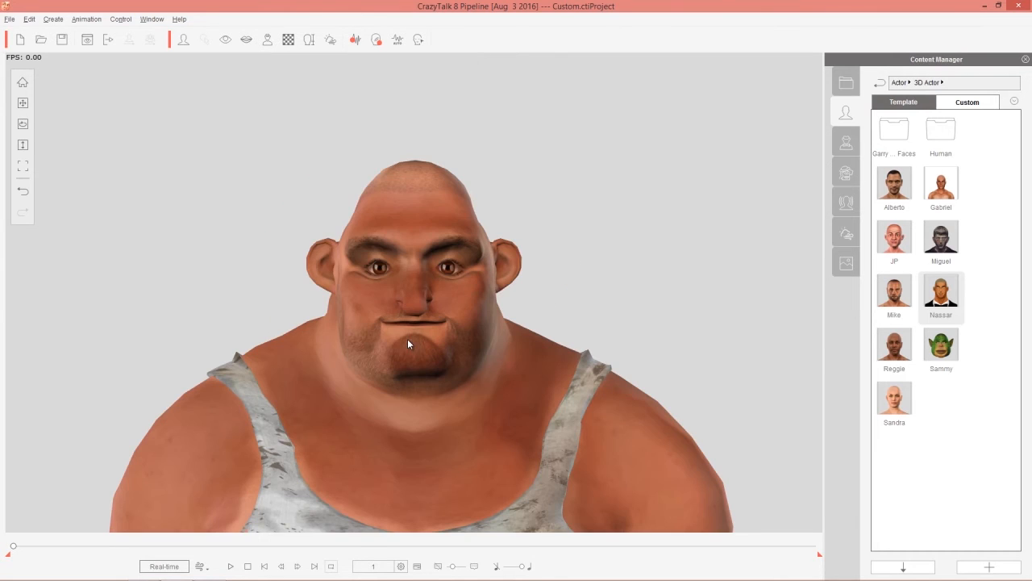
# Step: Return to iClone and open the Spring Parts category of the Monster Workshop Vol.1 accessories
pyautogui.hotkey('alt', 'Tab')
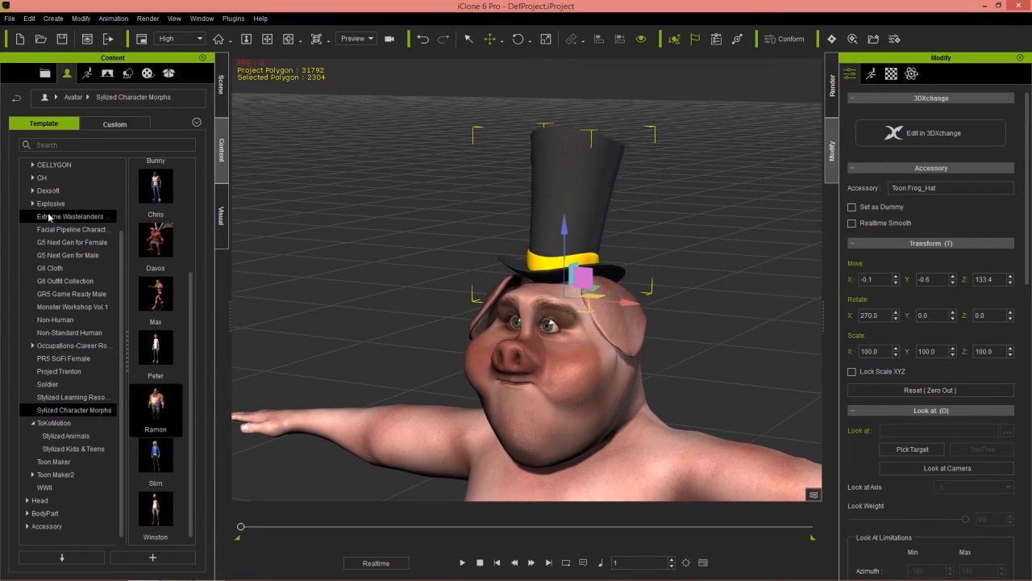
pyautogui.scroll(3, 32, 188)
pyautogui.click(28, 178)
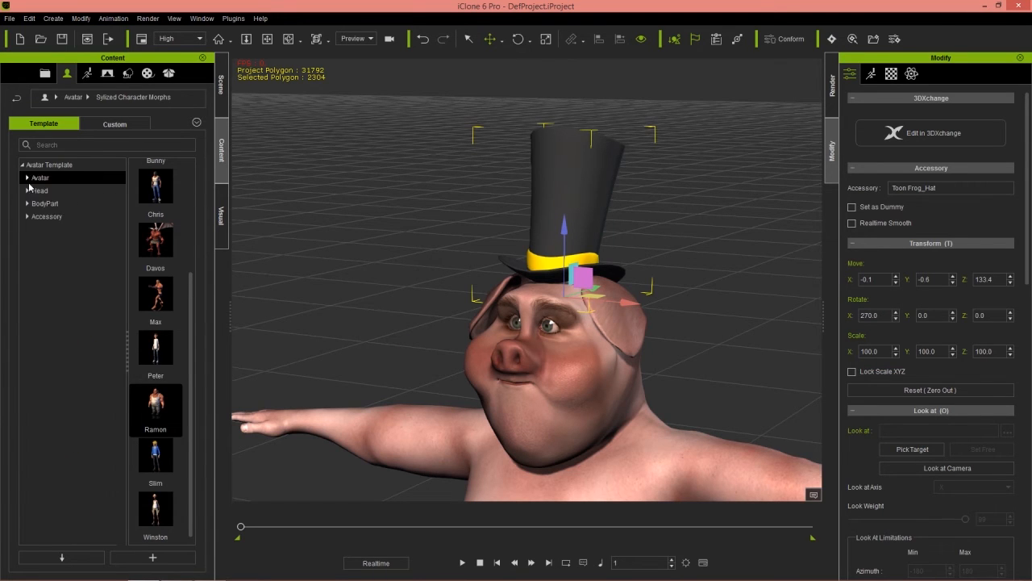
pyautogui.click(28, 217)
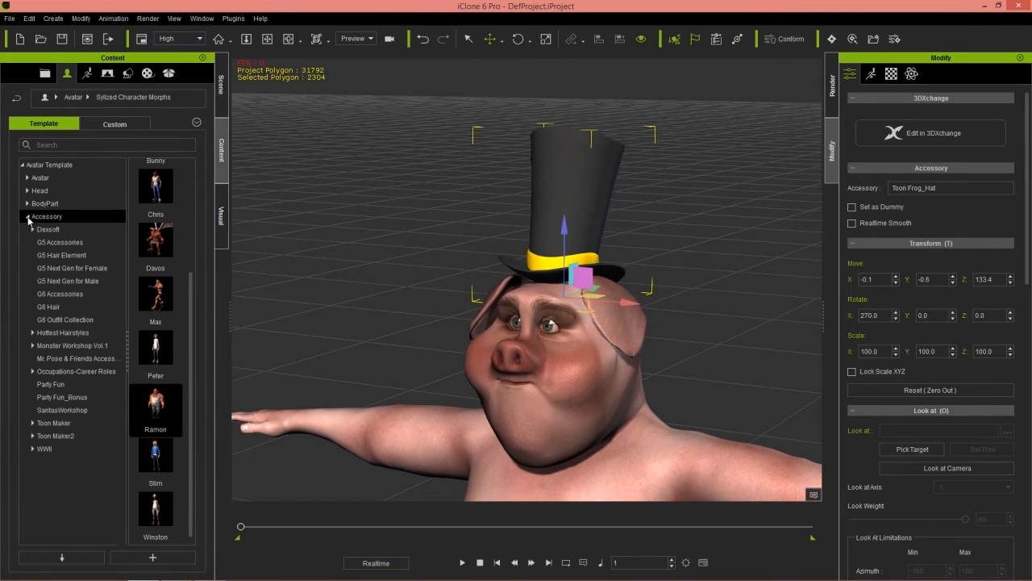
pyautogui.click(33, 346)
pyautogui.click(67, 384)
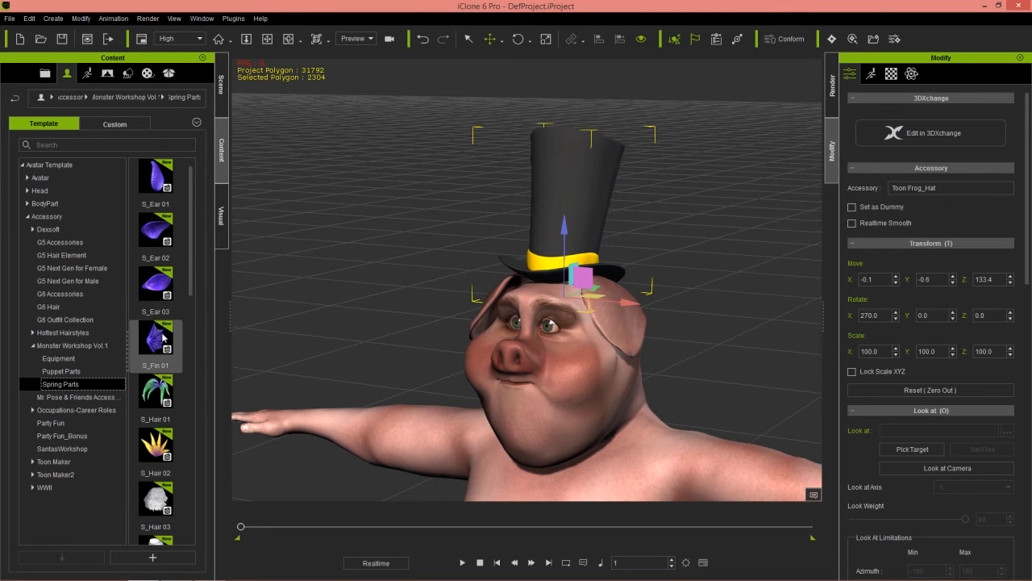
# Step: Bring the S_Hair 02 mohawk onto the Ramon actor in CrazyTalk 8 and attach it to face part C
pyautogui.moveTo(158, 444); pyautogui.dragTo(417, 221)
pyautogui.hotkey('alt', 'Tab')
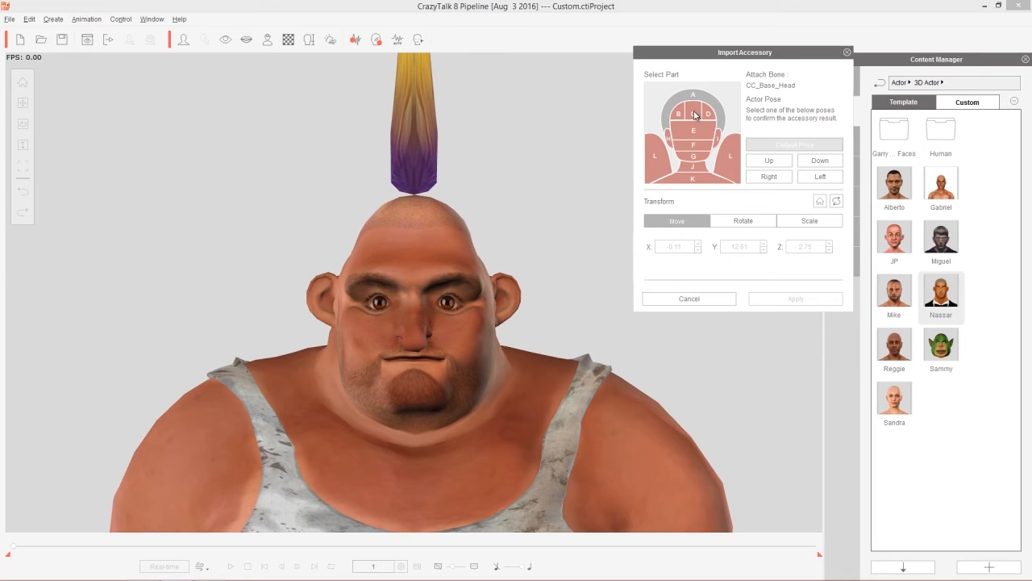
# Step: Scale the mohawk uniformly to 0.80 with the XYZ scale locked
pyautogui.click(807, 222)
pyautogui.click(789, 265)
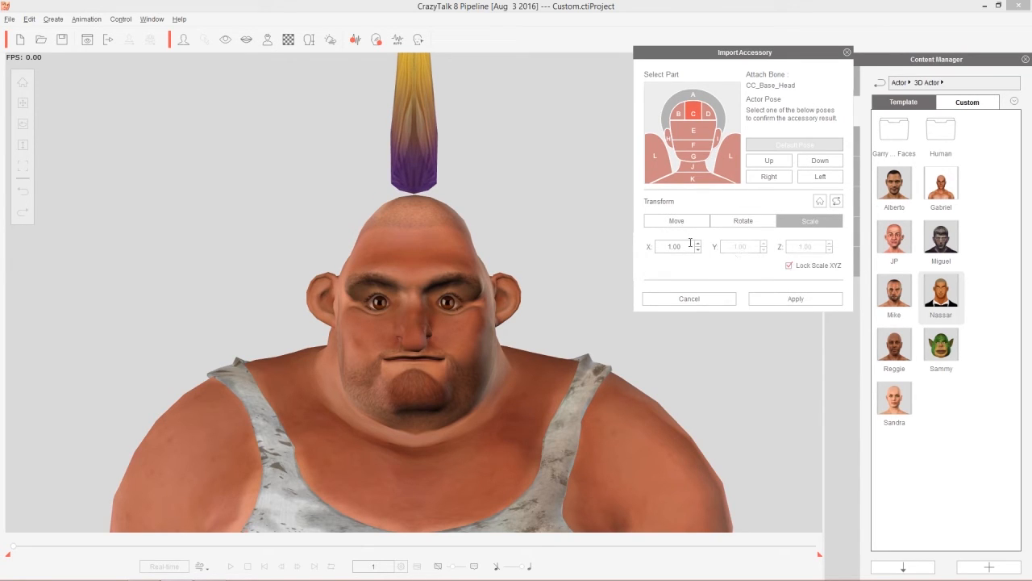
pyautogui.press('Down')
pyautogui.press('Down')
pyautogui.press('Down')
pyautogui.press('Down')
pyautogui.press('Down')
pyautogui.press('Down')
pyautogui.press('Down')
pyautogui.press('Down')
pyautogui.press('Down')
pyautogui.press('Down')
pyautogui.press('Down')
pyautogui.press('Down')
pyautogui.press('Down')
pyautogui.press('Down')
pyautogui.press('Down')
pyautogui.press('Down')
pyautogui.press('Down')
pyautogui.press('Down')
pyautogui.press('Down')
pyautogui.press('Down')
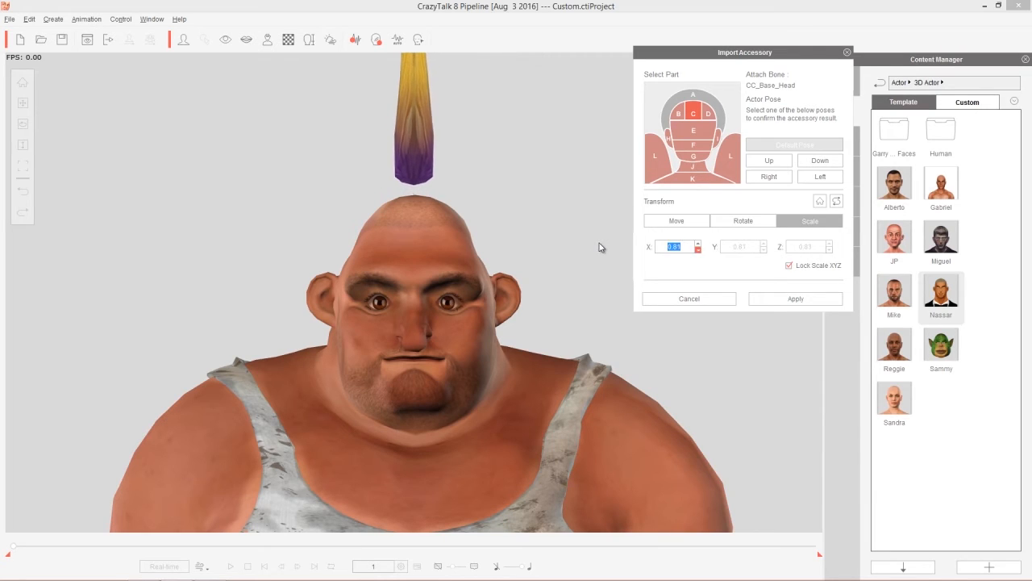
pyautogui.press('Up')
pyautogui.press('Up')
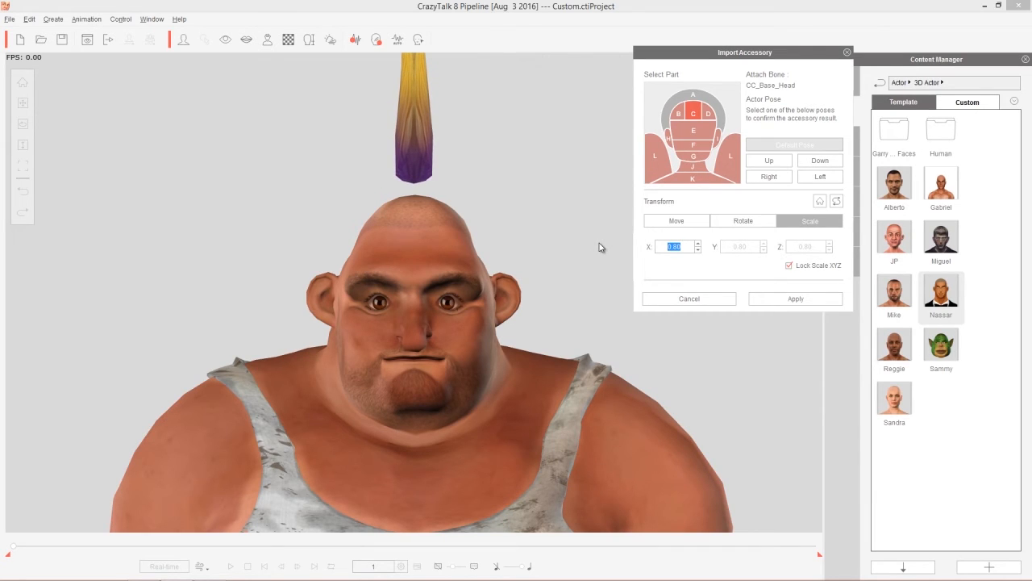
# Step: Lower the mohawk onto the top of the head to a Move Z of 18.18
pyautogui.click(677, 221)
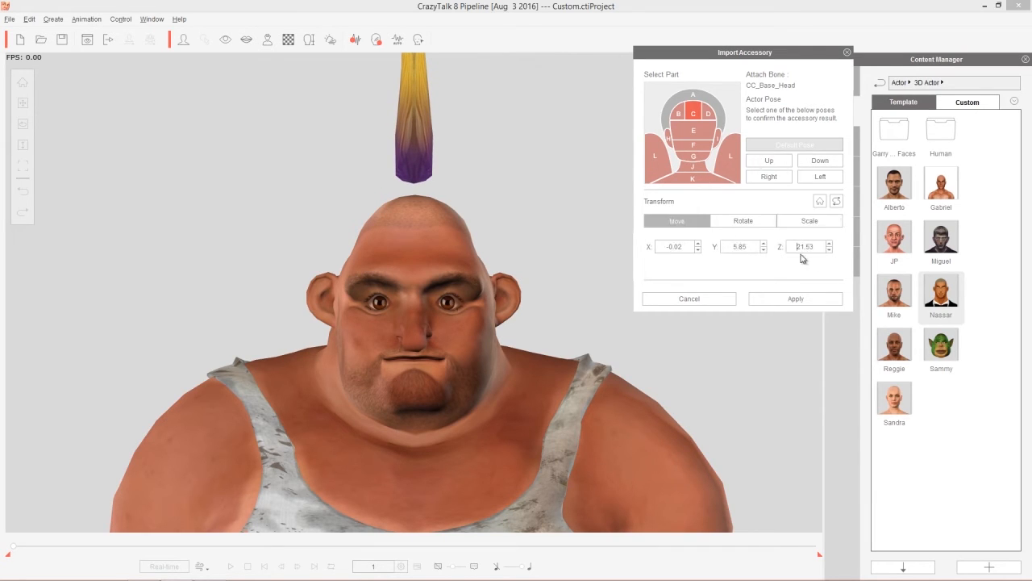
pyautogui.click(811, 249)
pyautogui.press('Down')
pyautogui.press('Down')
pyautogui.press('Down')
pyautogui.press('Down')
pyautogui.press('Down')
pyautogui.press('Down')
pyautogui.press('Down')
pyautogui.press('Down')
pyautogui.press('Down')
pyautogui.press('Down')
pyautogui.press('Down')
pyautogui.press('Down')
pyautogui.press('Down')
pyautogui.press('Down')
pyautogui.press('Down')
pyautogui.press('Down')
pyautogui.press('Down')
pyautogui.press('Down')
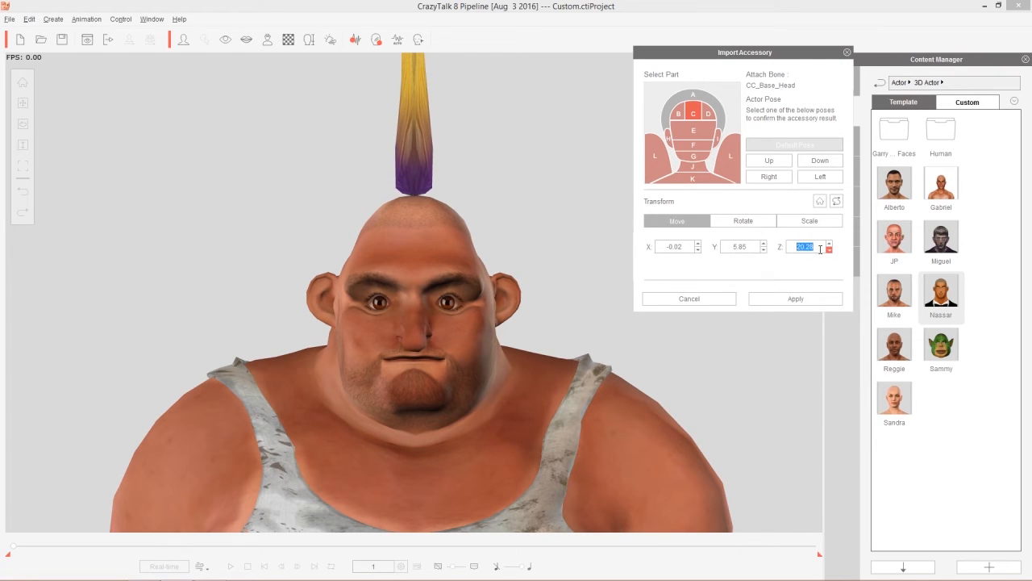
pyautogui.press('Down')
pyautogui.press('Down')
pyautogui.press('Down')
pyautogui.press('Down')
pyautogui.press('Down')
pyautogui.press('Down')
pyautogui.press('Down')
pyautogui.press('Down')
pyautogui.press('Down')
pyautogui.press('Down')
pyautogui.press('Down')
pyautogui.press('Down')
pyautogui.press('Down')
pyautogui.press('Down')
pyautogui.press('Down')
pyautogui.press('Down')
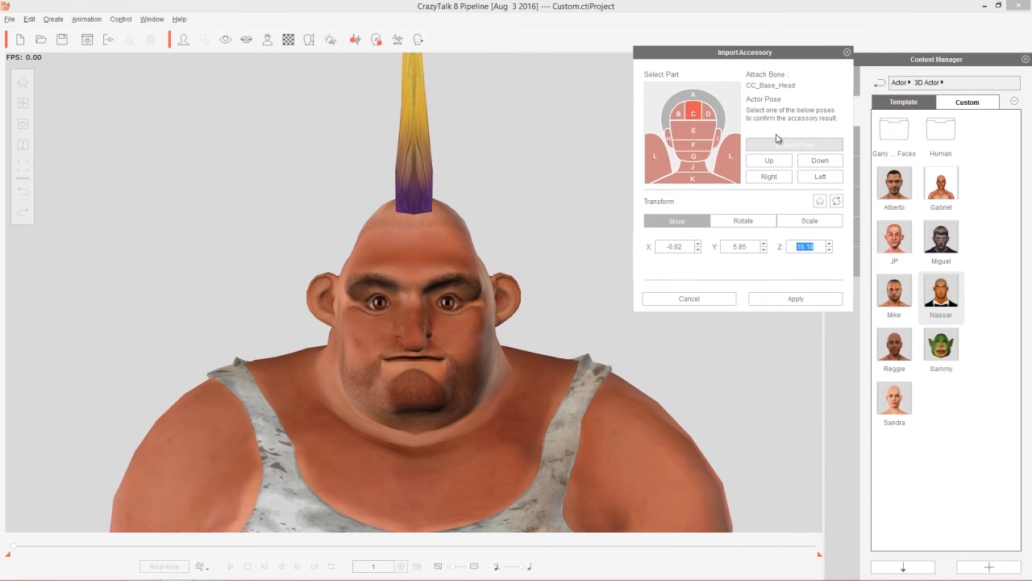
# Step: Preview the actor in the Right pose and shift the mohawk backward to a Move Y of 3.95
pyautogui.click(780, 179)
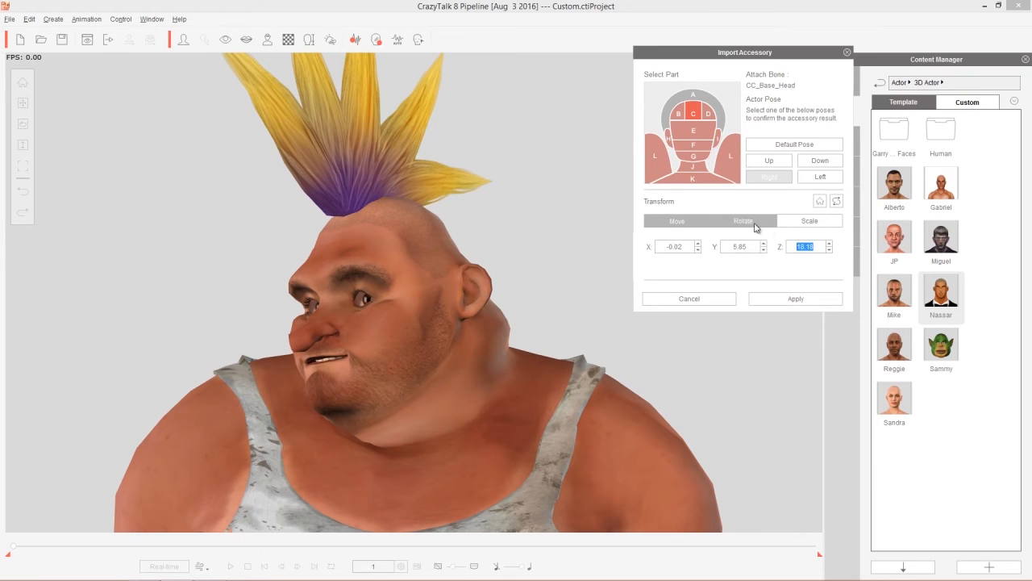
pyautogui.click(746, 249)
pyautogui.press('Up')
pyautogui.press('Up')
pyautogui.press('Up')
pyautogui.press('Up')
pyautogui.press('Up')
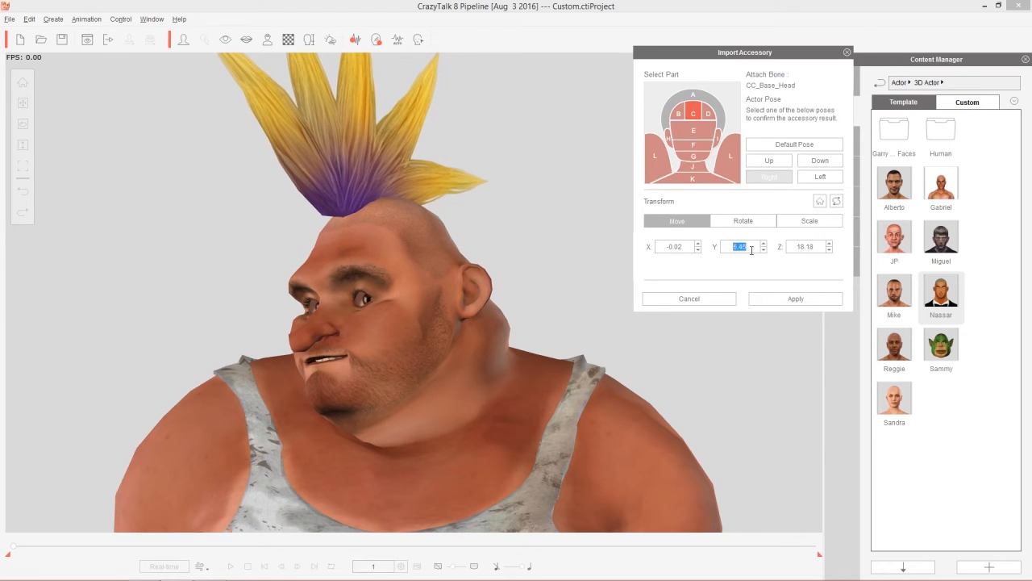
pyautogui.press('Down')
pyautogui.press('Down')
pyautogui.press('Down')
pyautogui.press('Down')
pyautogui.press('Down')
pyautogui.press('Down')
pyautogui.press('Down')
pyautogui.press('Down')
pyautogui.press('Down')
pyautogui.press('Down')
pyautogui.press('Down')
pyautogui.press('Down')
pyautogui.press('Down')
pyautogui.press('Down')
pyautogui.press('Down')
pyautogui.press('Down')
pyautogui.press('Down')
pyautogui.press('Down')
pyautogui.press('Down')
pyautogui.press('Down')
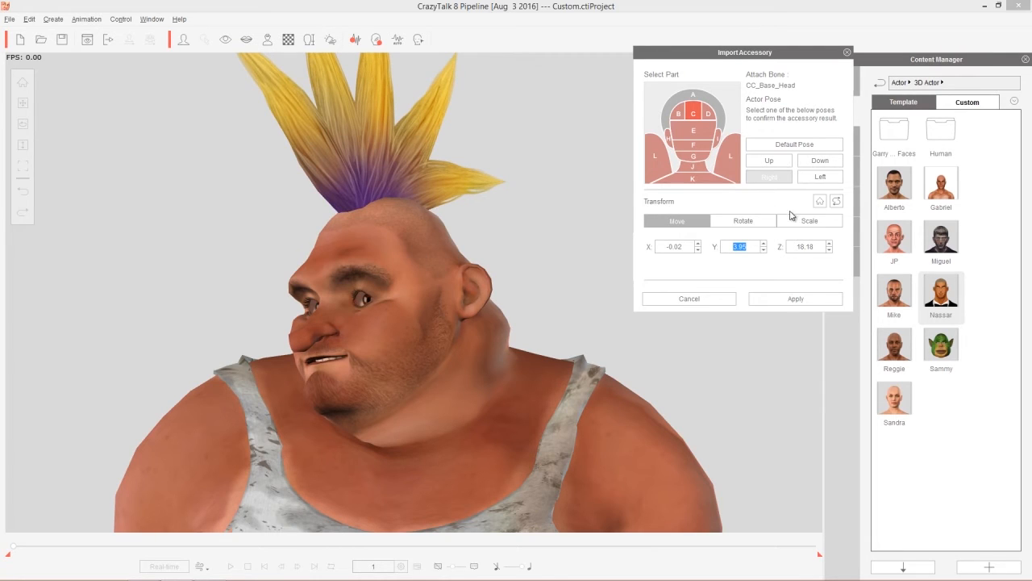
# Step: Apply the mohawk accessory and play the animation to check how the hair moves
pyautogui.click(798, 299)
pyautogui.click(799, 298)
pyautogui.click(798, 296)
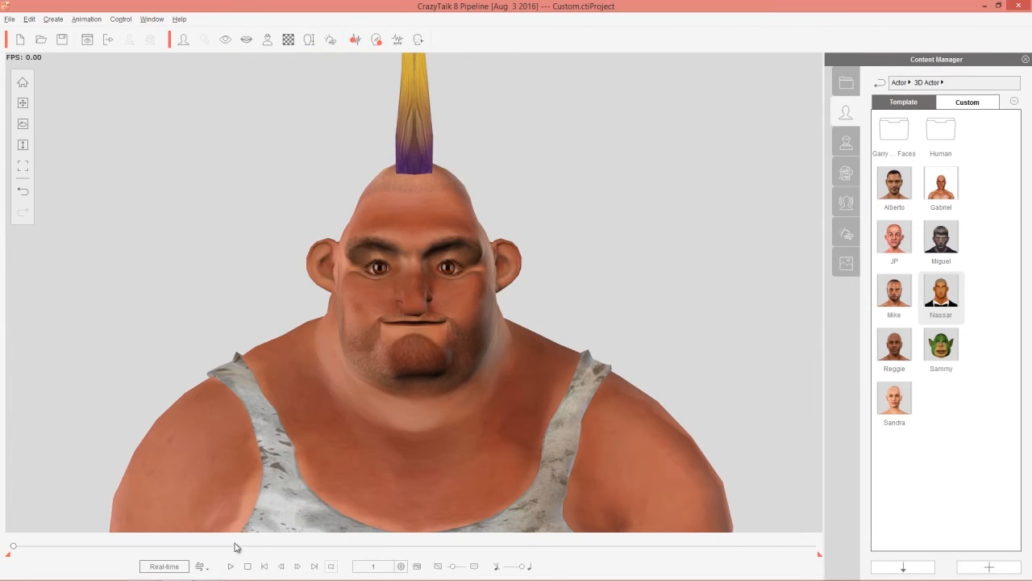
pyautogui.click(229, 568)
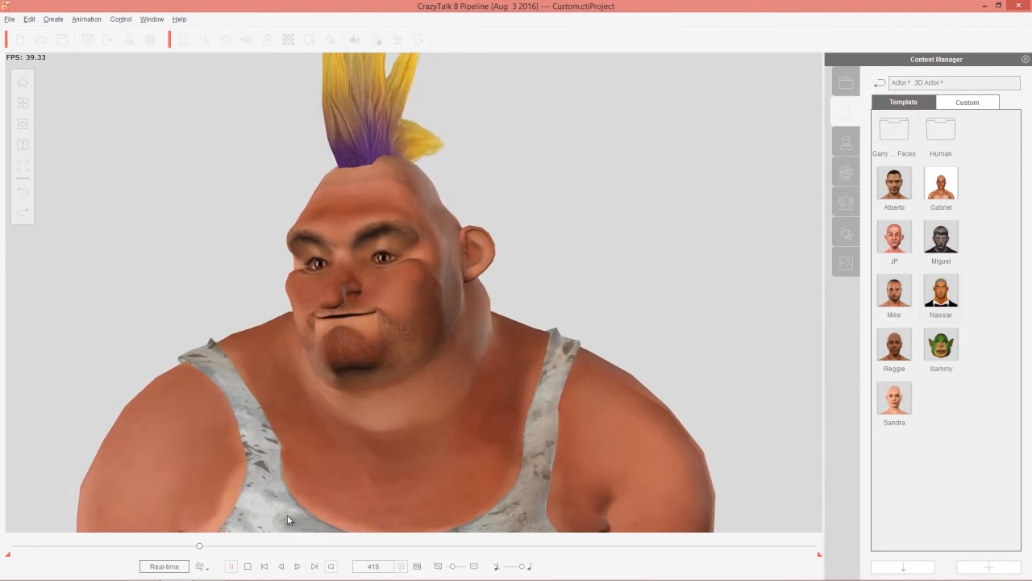
pyautogui.click(249, 567)
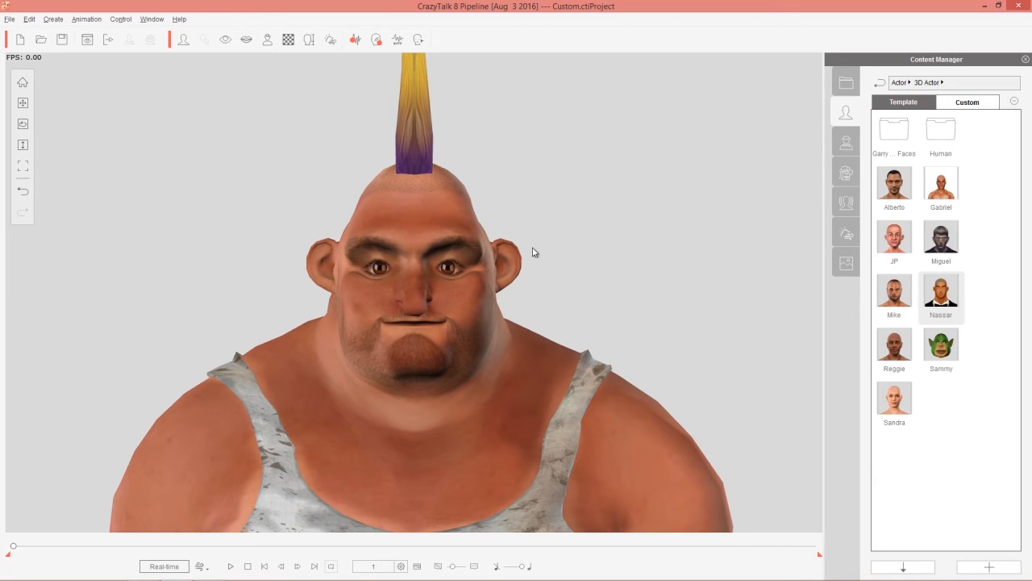
# Step: Switch to iClone and browse the Party Fun accessory category for the star-shaped glasses
pyautogui.hotkey('alt', 'Tab')
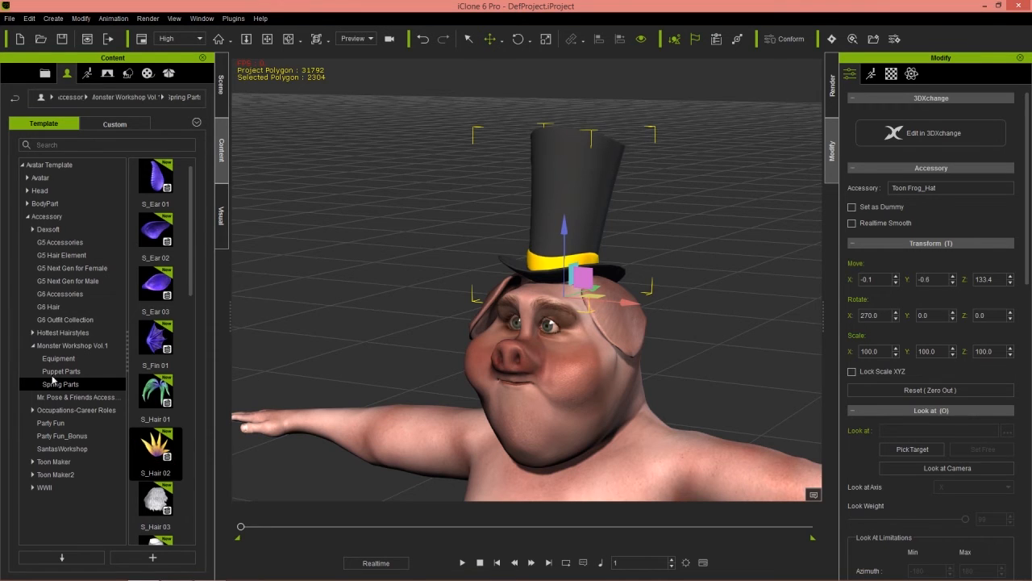
pyautogui.click(50, 423)
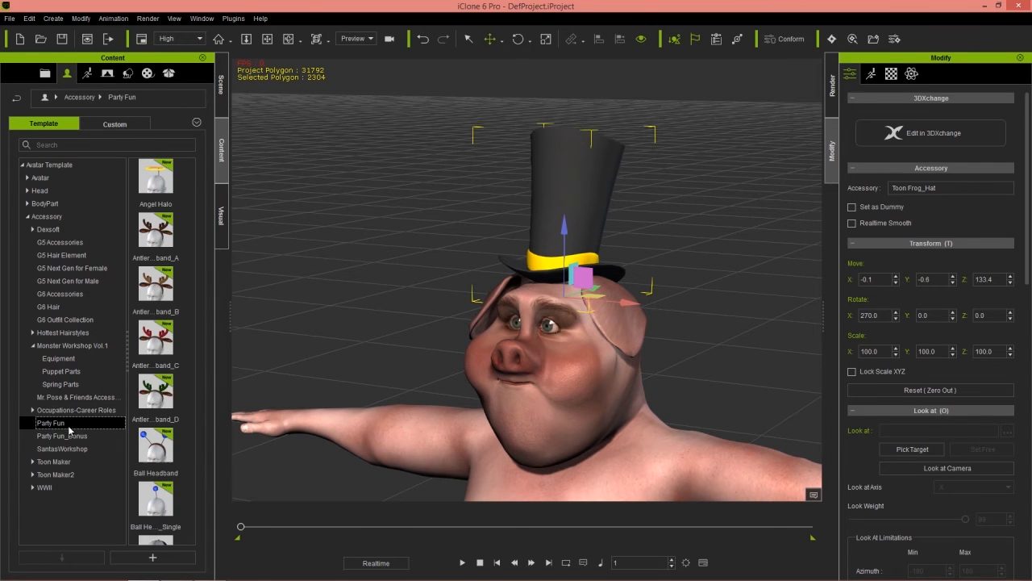
pyautogui.moveTo(192, 182); pyautogui.dragTo(201, 526)
# Step: Bring the star-shaped glasses onto the Ramon actor in CrazyTalk 8 and attach them to face part E
pyautogui.moveTo(162, 362); pyautogui.dragTo(424, 289)
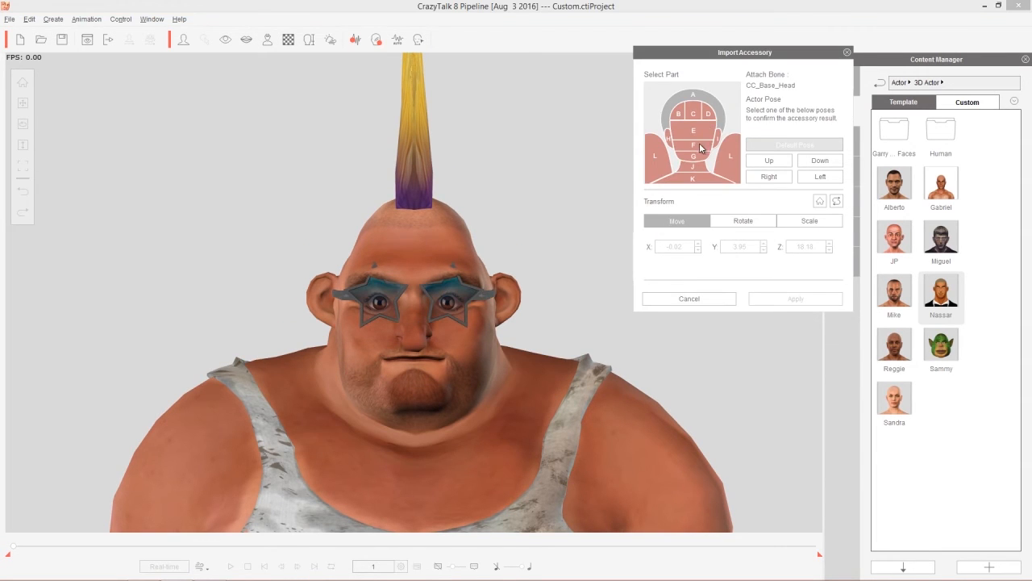
pyautogui.click(697, 134)
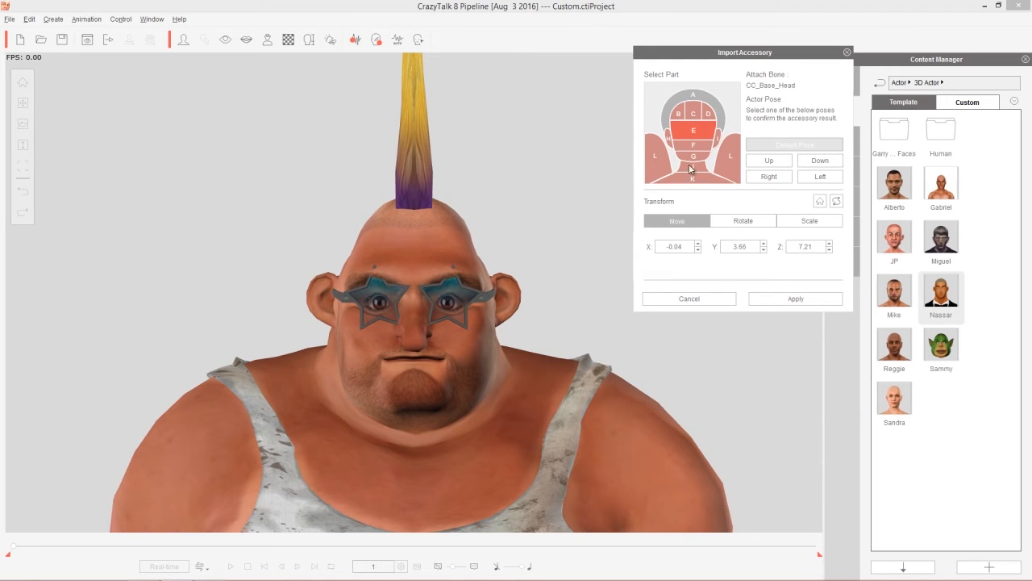
# Step: Move the glasses forward to a Move Y of 4.56, checking the Right pose and returning to the default pose
pyautogui.click(766, 179)
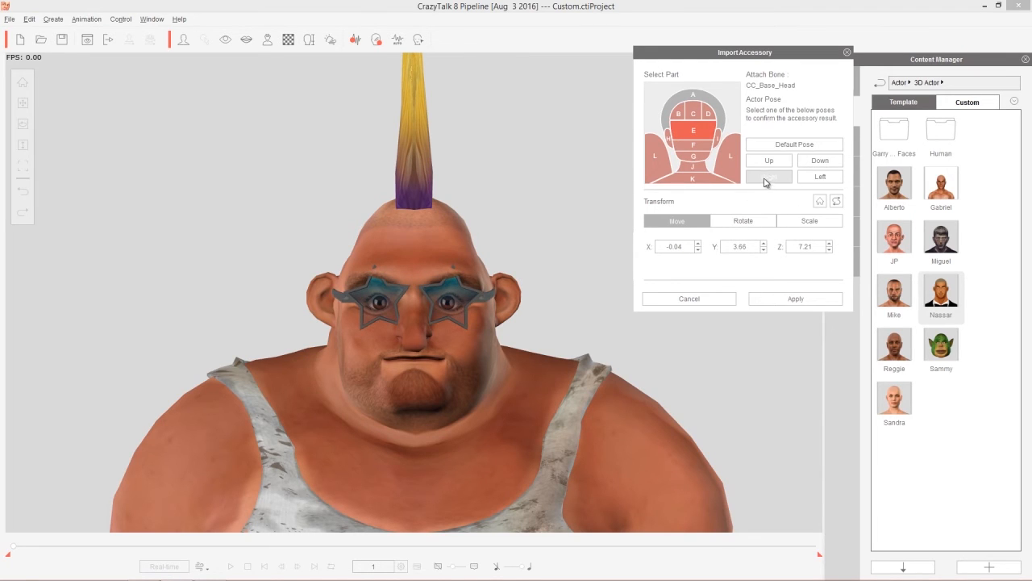
pyautogui.click(761, 244)
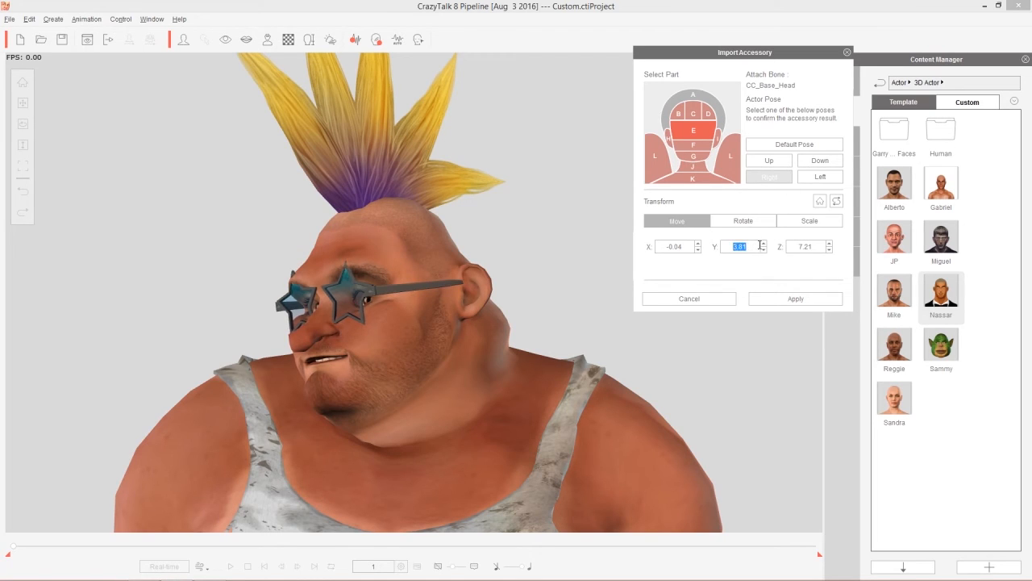
pyautogui.click(761, 243)
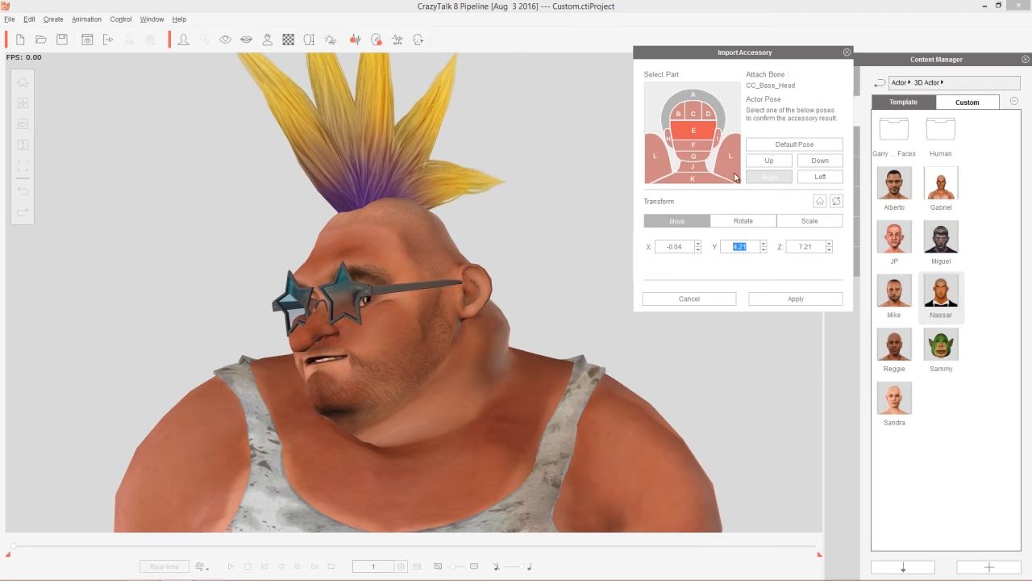
pyautogui.click(794, 144)
pyautogui.click(763, 243)
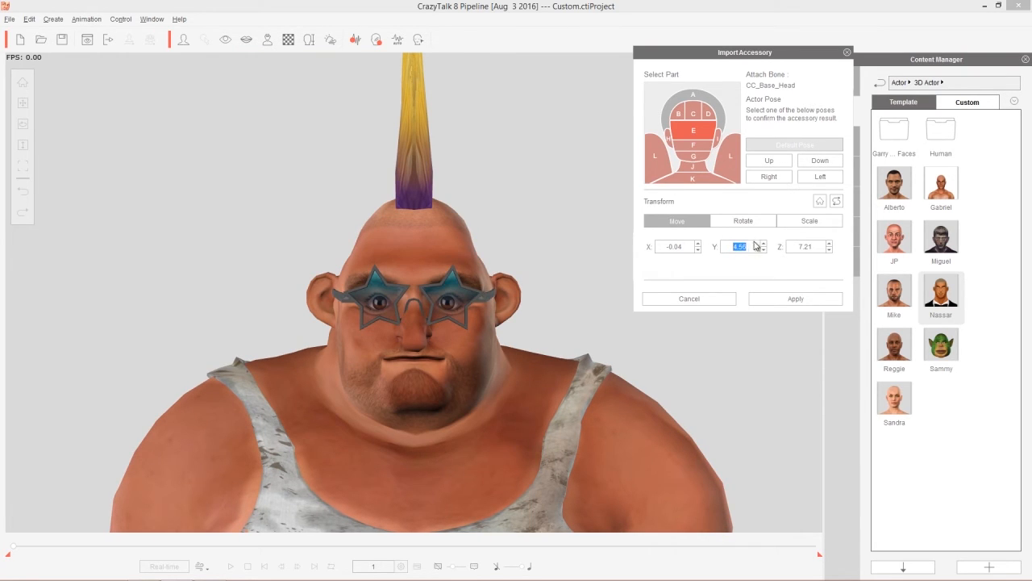
# Step: Raise the star glasses higher on the face by increasing their Move Z
pyautogui.press('Up')
pyautogui.press('Up')
pyautogui.press('Up')
pyautogui.press('Up')
pyautogui.press('Up')
pyautogui.press('Up')
pyautogui.press('Up')
pyautogui.press('Up')
pyautogui.press('Up')
pyautogui.press('Up')
pyautogui.press('Up')
pyautogui.press('Up')
pyautogui.press('Up')
pyautogui.press('Up')
pyautogui.press('Up')
pyautogui.press('Up')
pyautogui.press('Up')
pyautogui.press('Up')
pyautogui.press('Up')
pyautogui.press('Up')
pyautogui.press('Down')
pyautogui.press('Down')
pyautogui.press('Down')
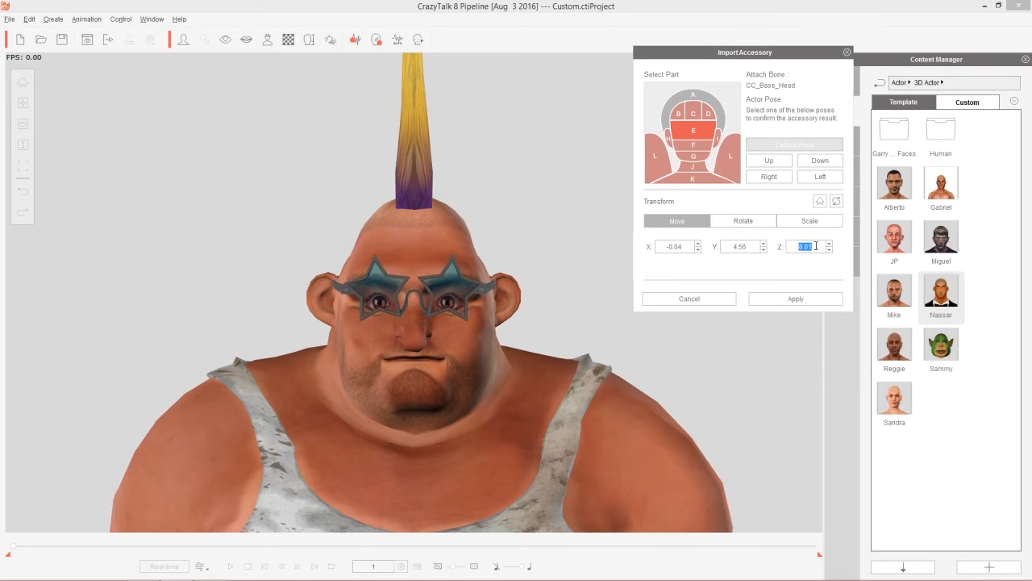
# Step: Tilt the star glasses to a Rotate X of -11
pyautogui.click(742, 222)
pyautogui.press('Down')
pyautogui.press('Down')
pyautogui.press('Down')
pyautogui.press('Down')
pyautogui.press('Down')
pyautogui.press('Down')
pyautogui.press('Down')
pyautogui.press('Down')
pyautogui.press('Down')
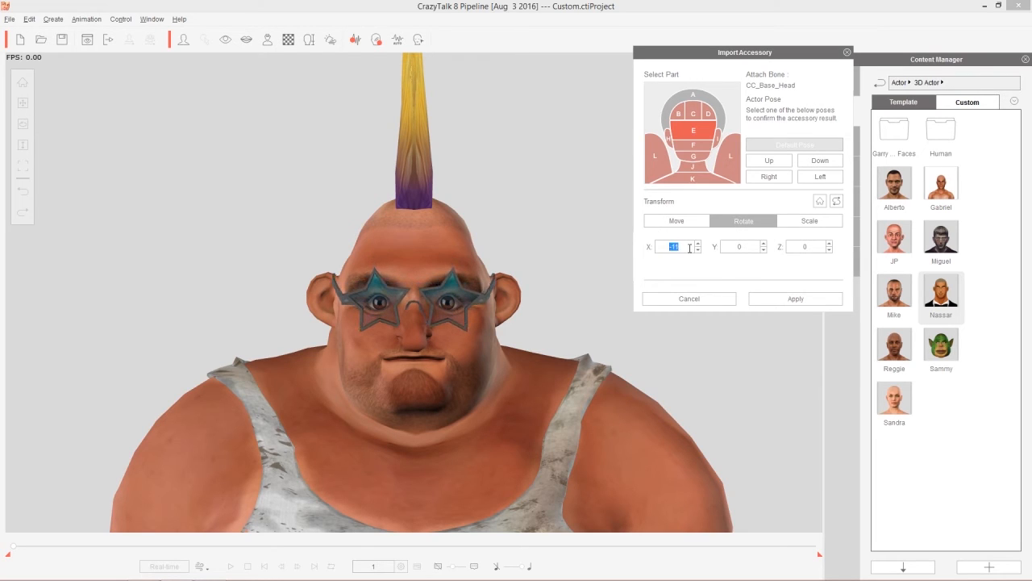
# Step: Move the star glasses to a Move Y of 5.31 and apply the accessory import
pyautogui.press('Down')
pyautogui.click(700, 226)
pyautogui.press('Up')
pyautogui.press('Up')
pyautogui.press('Up')
pyautogui.press('Up')
pyautogui.press('Up')
pyautogui.press('Up')
pyautogui.press('Up')
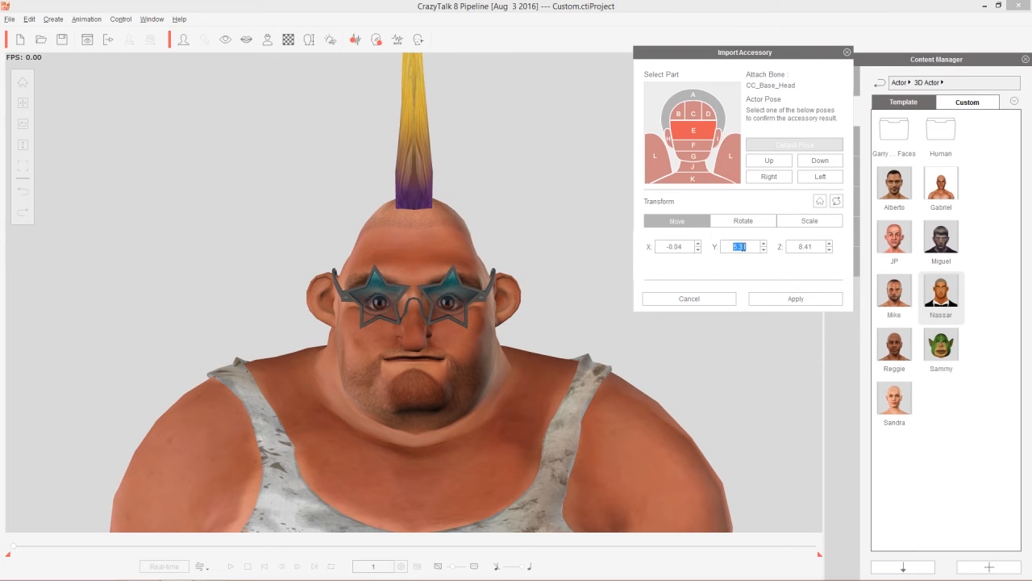
pyautogui.click(796, 299)
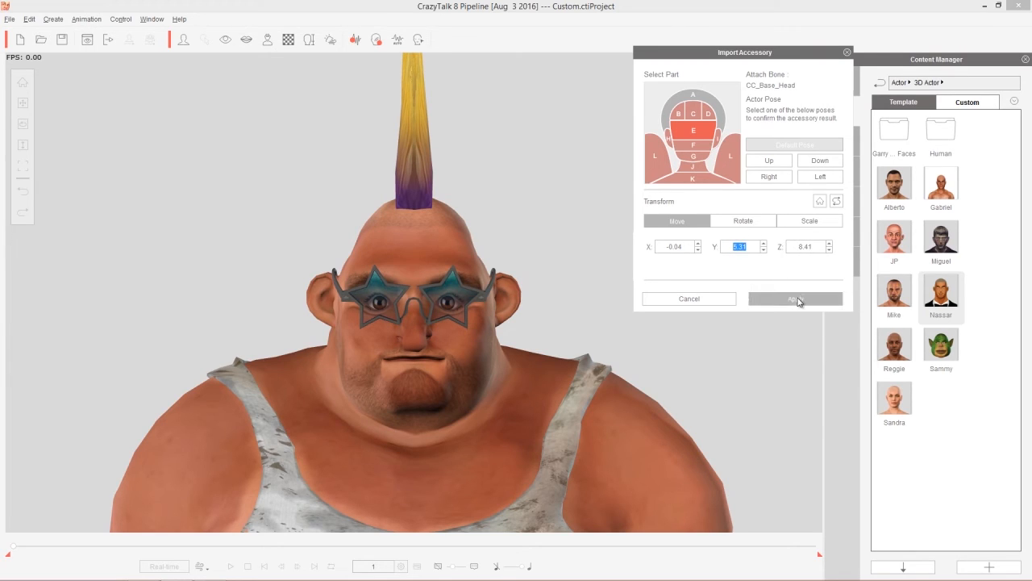
pyautogui.click(796, 299)
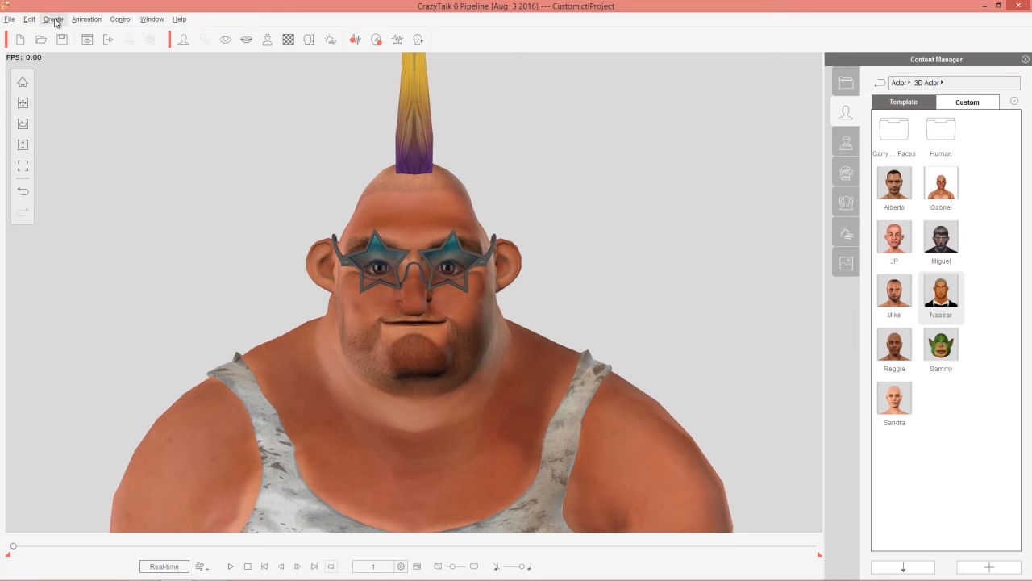
# Step: In the accessory material settings, set the Star Glasses frame material to Specular 107 and Glossiness 45
pyautogui.click(53, 19)
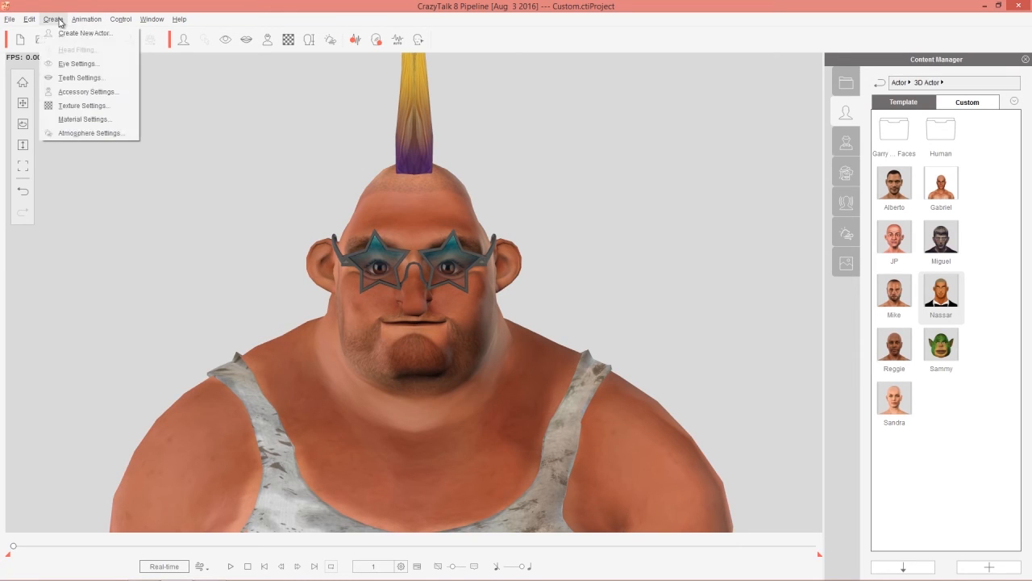
pyautogui.click(82, 120)
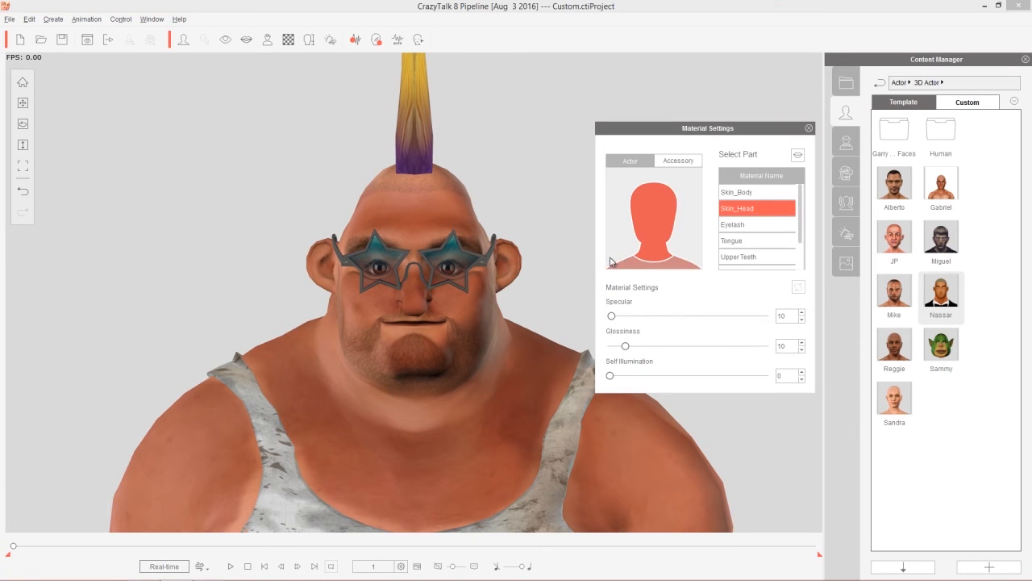
pyautogui.click(686, 164)
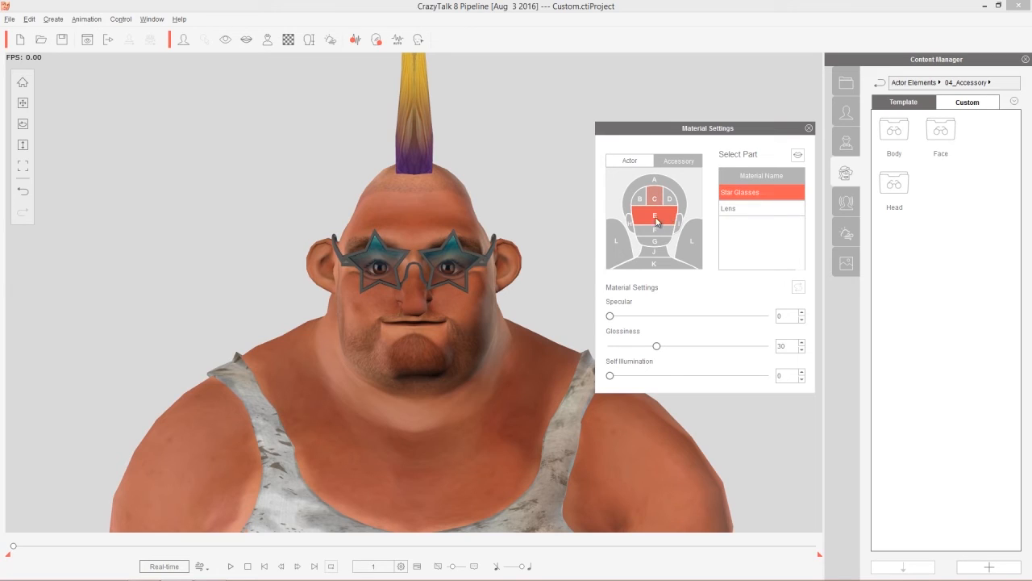
pyautogui.click(743, 208)
pyautogui.click(751, 195)
pyautogui.click(758, 208)
pyautogui.click(754, 196)
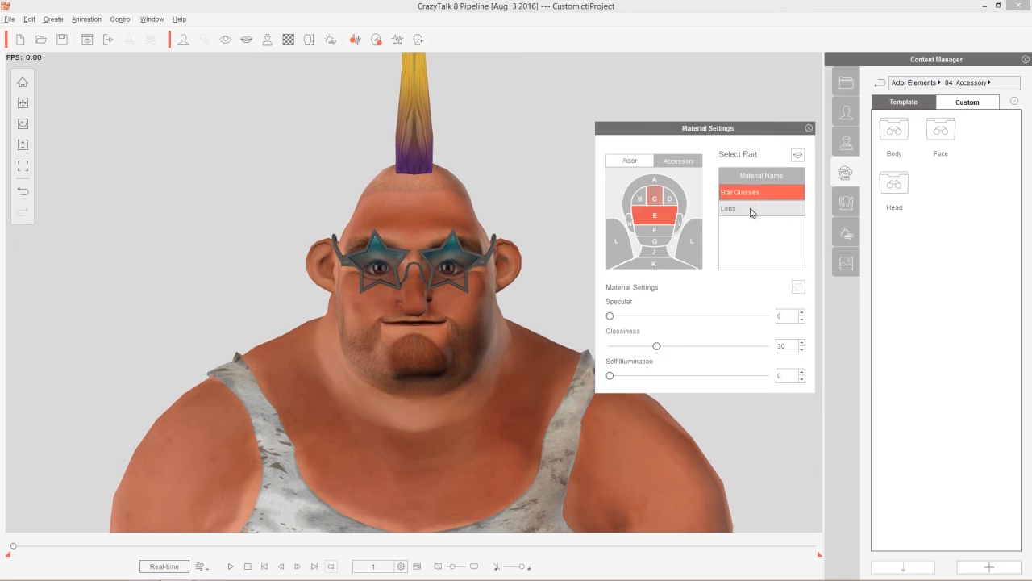
pyautogui.click(754, 210)
pyautogui.click(735, 196)
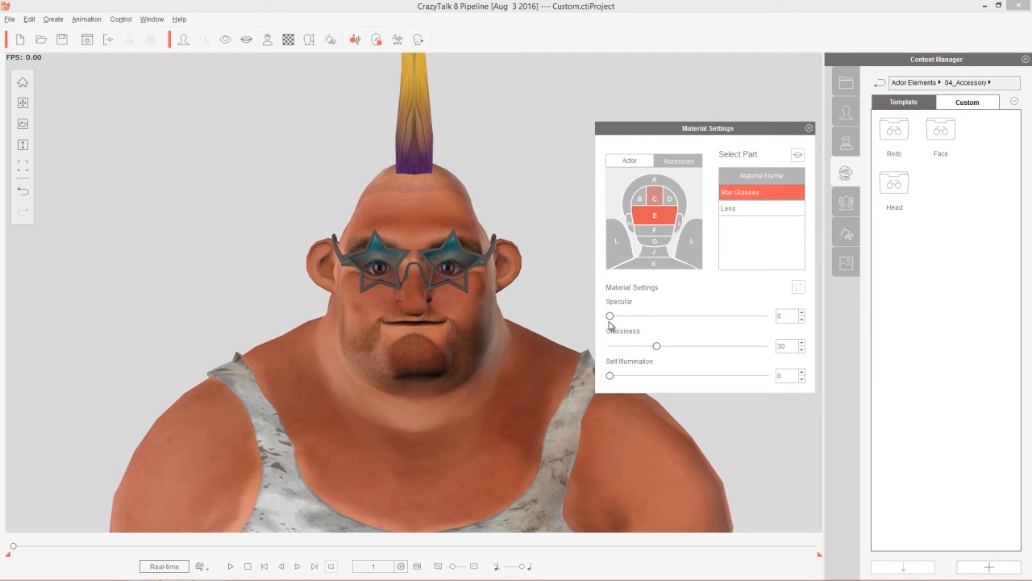
pyautogui.moveTo(610, 320); pyautogui.dragTo(680, 349)
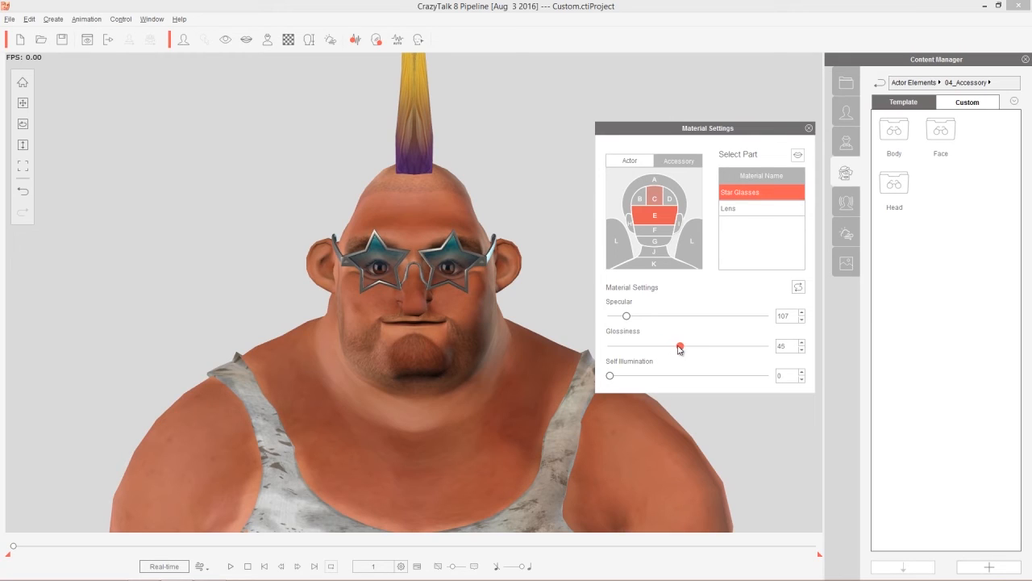
# Step: Set the glasses' Lens material to Specular about 149, Glossiness 48 and Self Illumination 0, and close the material settings
pyautogui.click(737, 210)
pyautogui.moveTo(610, 316); pyautogui.dragTo(685, 346)
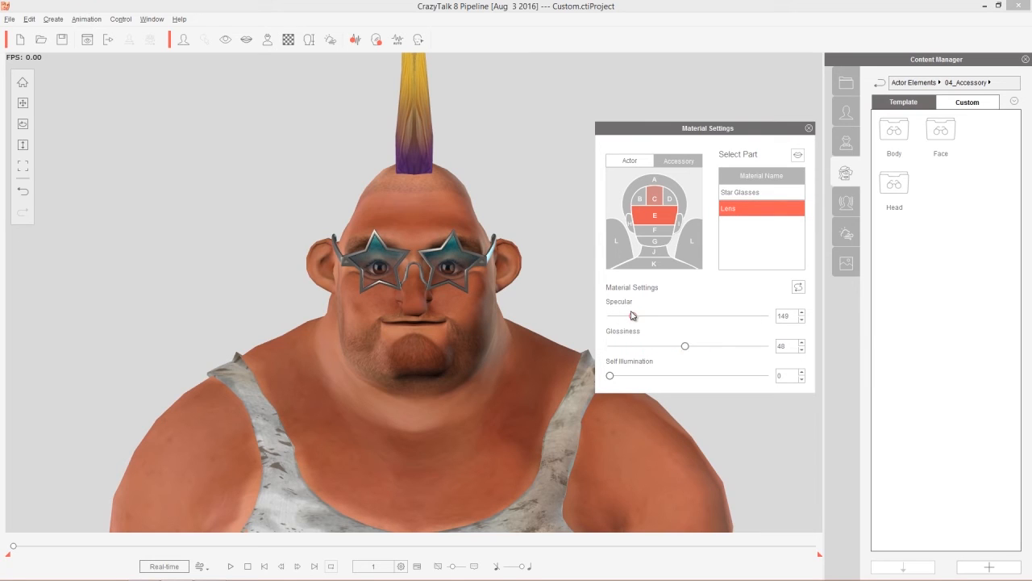
pyautogui.moveTo(636, 317)
pyautogui.mouseDown()
pyautogui.moveTo(619, 318)
pyautogui.moveTo(635, 317)
pyautogui.mouseUp()
pyautogui.moveTo(613, 375)
pyautogui.mouseDown()
pyautogui.moveTo(689, 376)
pyautogui.moveTo(595, 377)
pyautogui.mouseUp()
pyautogui.click(657, 199)
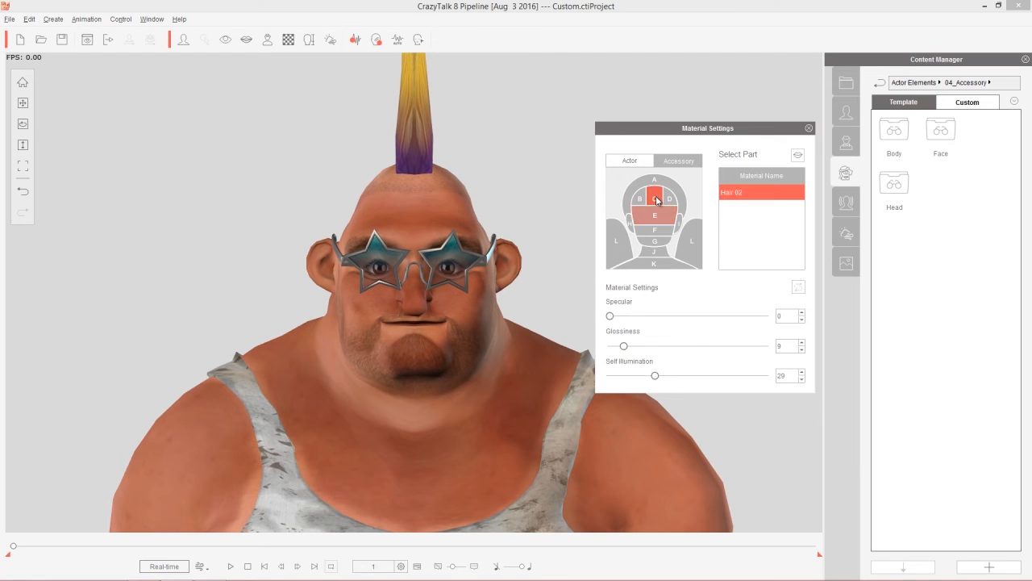
pyautogui.click(810, 128)
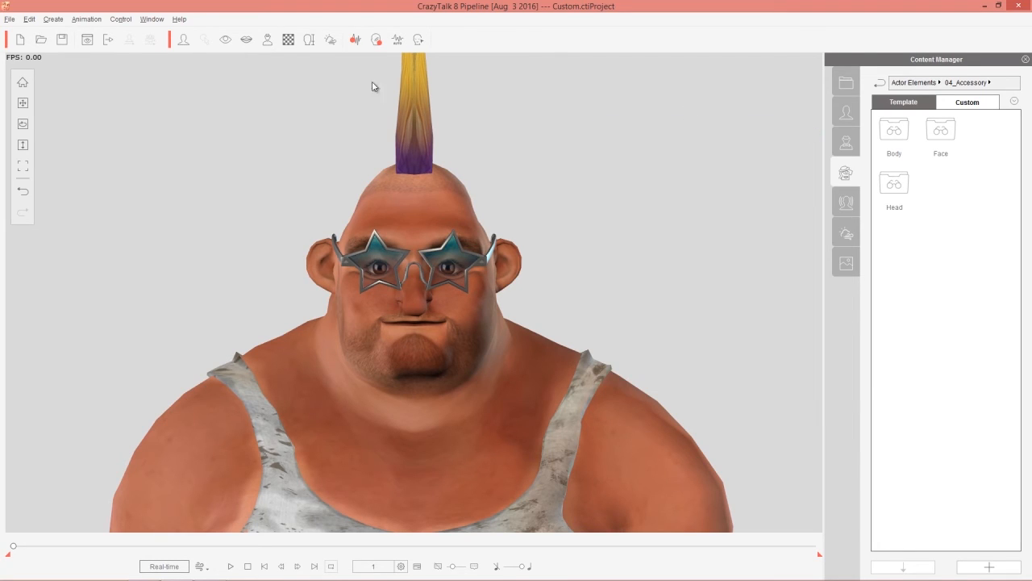
# Step: Recolor the S_Hair 02 mohawk with Hue -91, Brightness 14 and Contrast 47, and play the animation to check it
pyautogui.click(54, 20)
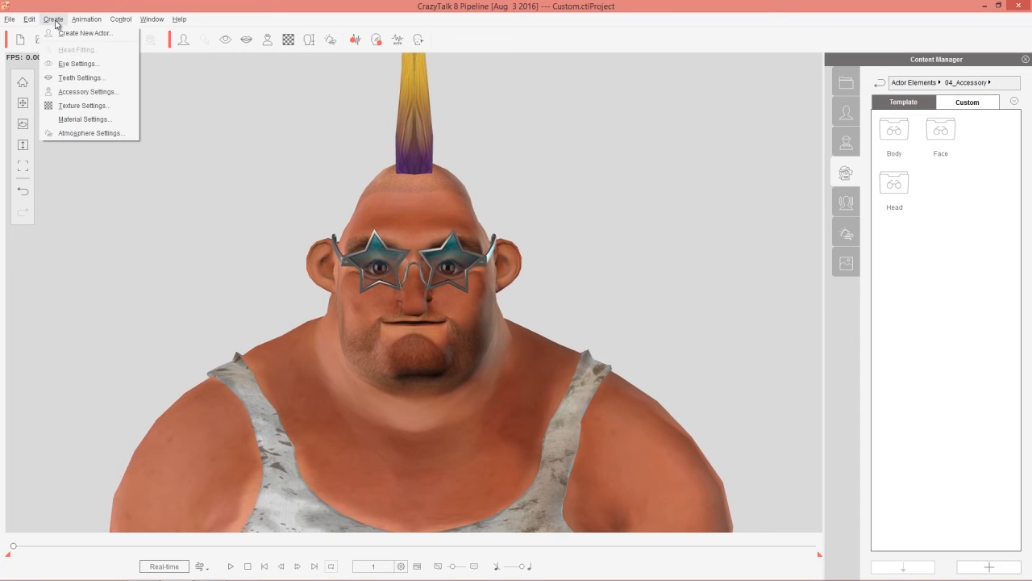
pyautogui.click(87, 92)
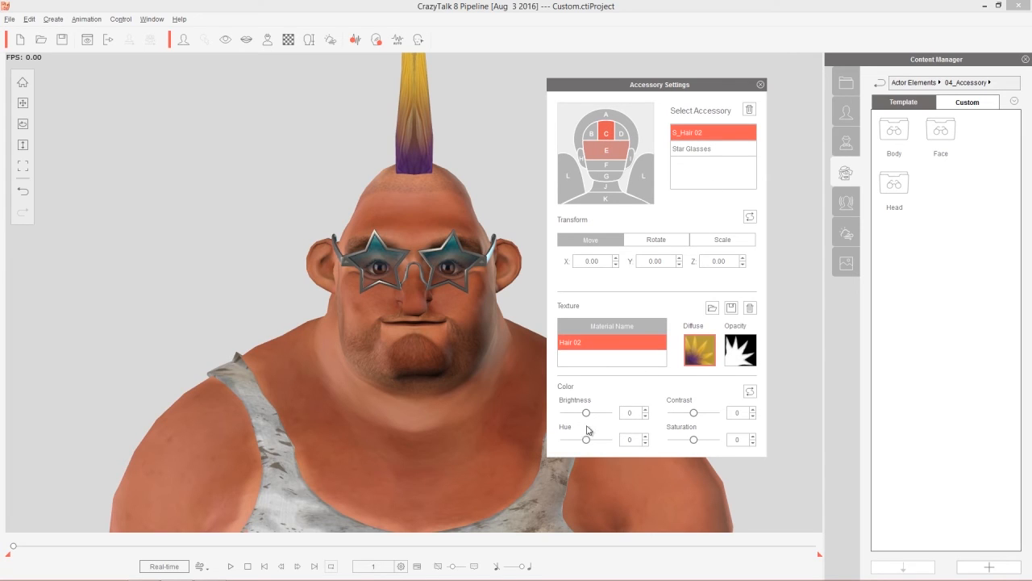
pyautogui.moveTo(586, 439); pyautogui.dragTo(604, 439)
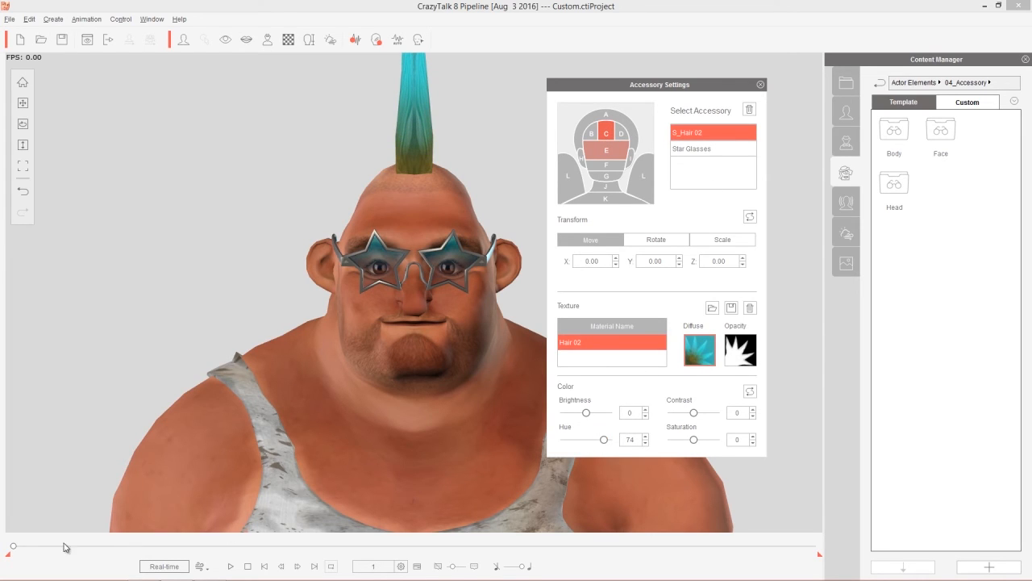
pyautogui.moveTo(17, 546); pyautogui.dragTo(51, 546)
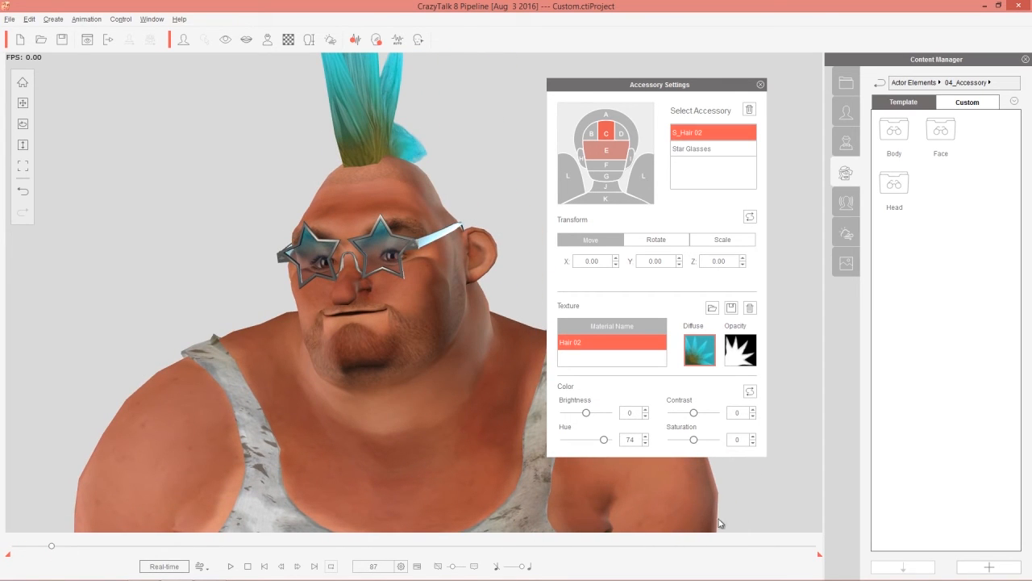
pyautogui.moveTo(604, 441); pyautogui.dragTo(592, 413)
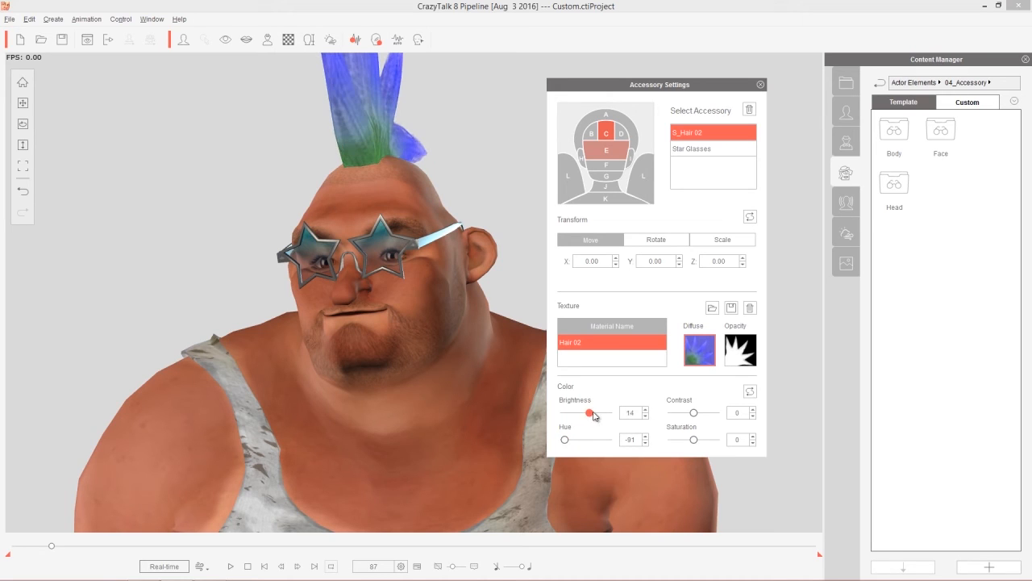
pyautogui.moveTo(695, 413); pyautogui.dragTo(707, 413)
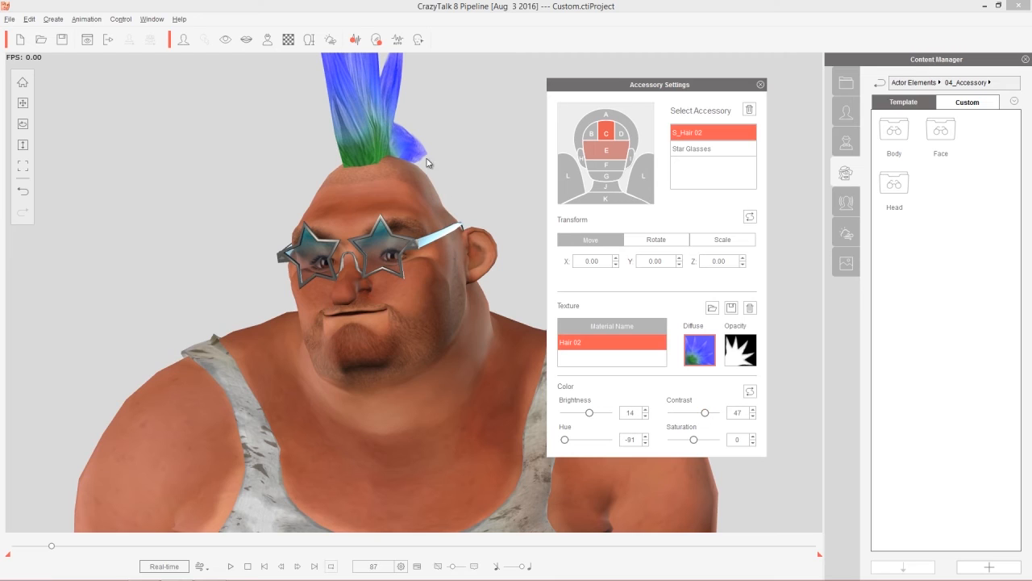
pyautogui.moveTo(590, 413); pyautogui.dragTo(590, 414)
pyautogui.click(762, 85)
pyautogui.click(234, 566)
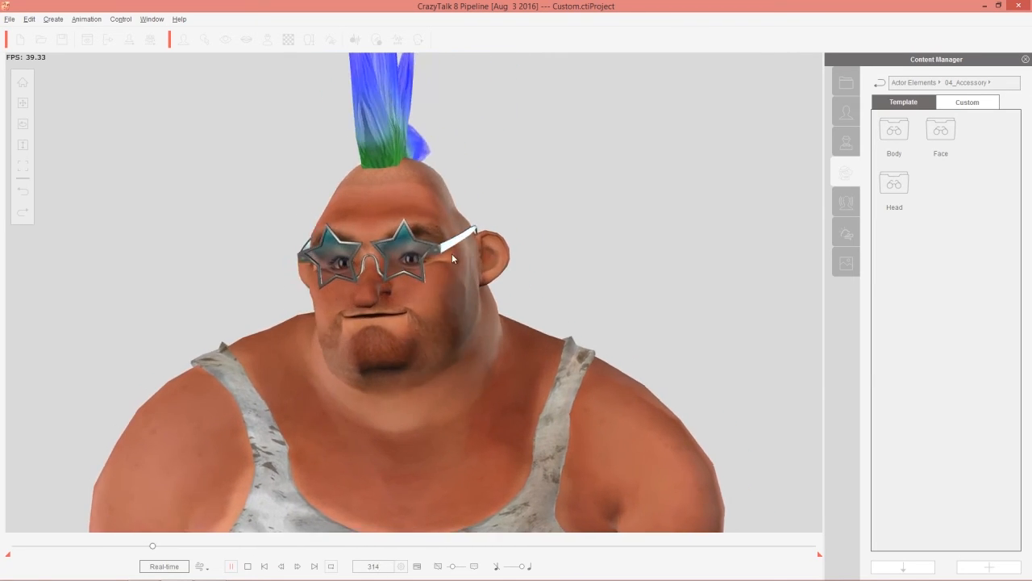
pyautogui.click(250, 567)
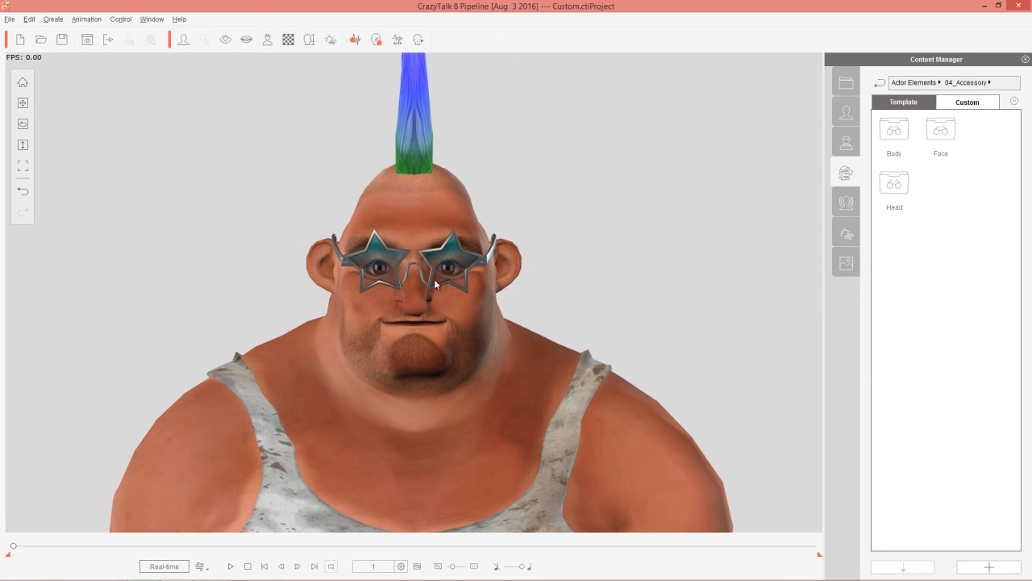
# Step: Save the Star Glasses accessory to the custom 04_Accessory library under the name "Star Glasses"
pyautogui.click(969, 103)
pyautogui.click(918, 83)
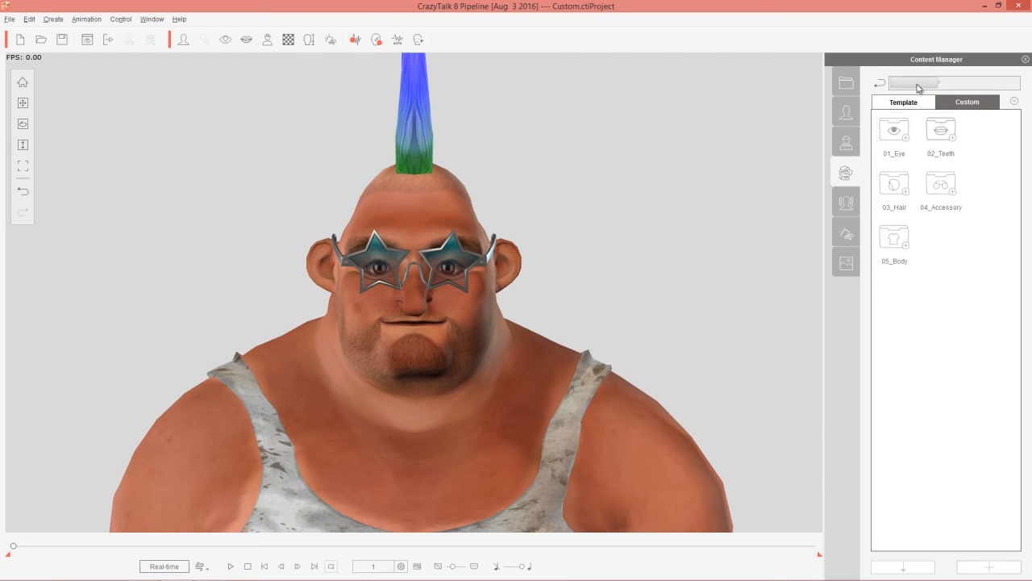
pyautogui.doubleClick(953, 195)
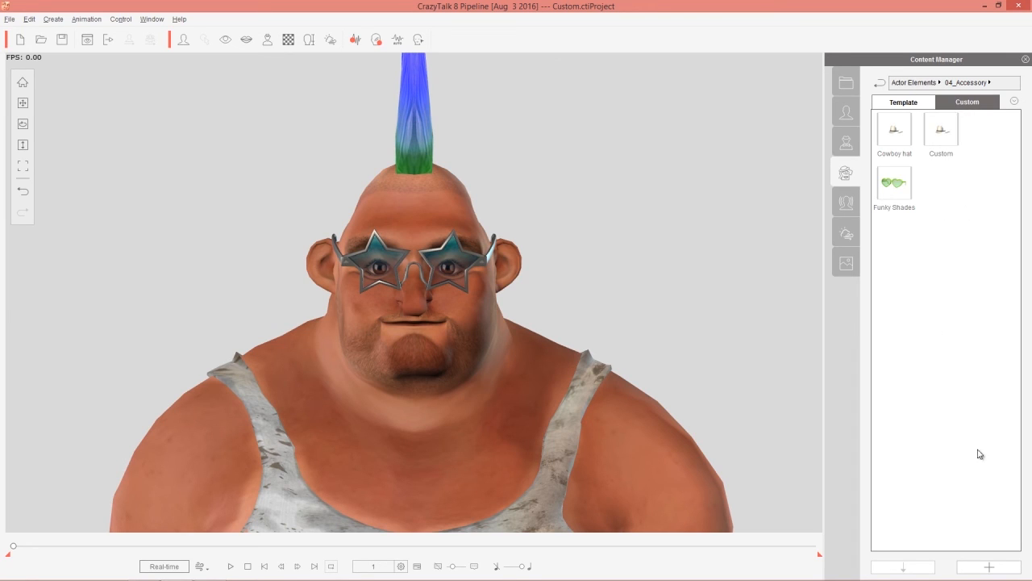
pyautogui.click(989, 566)
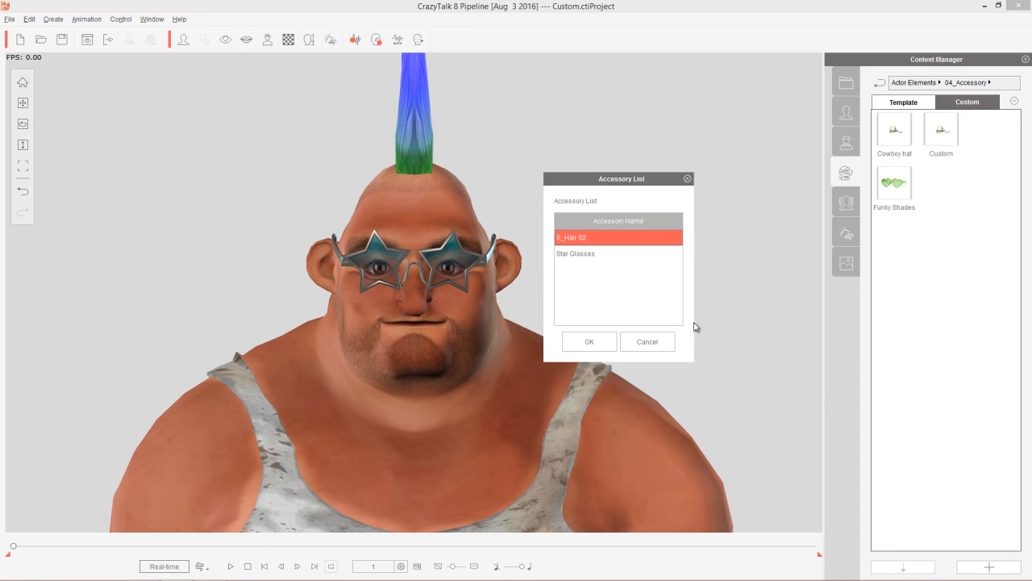
pyautogui.click(596, 254)
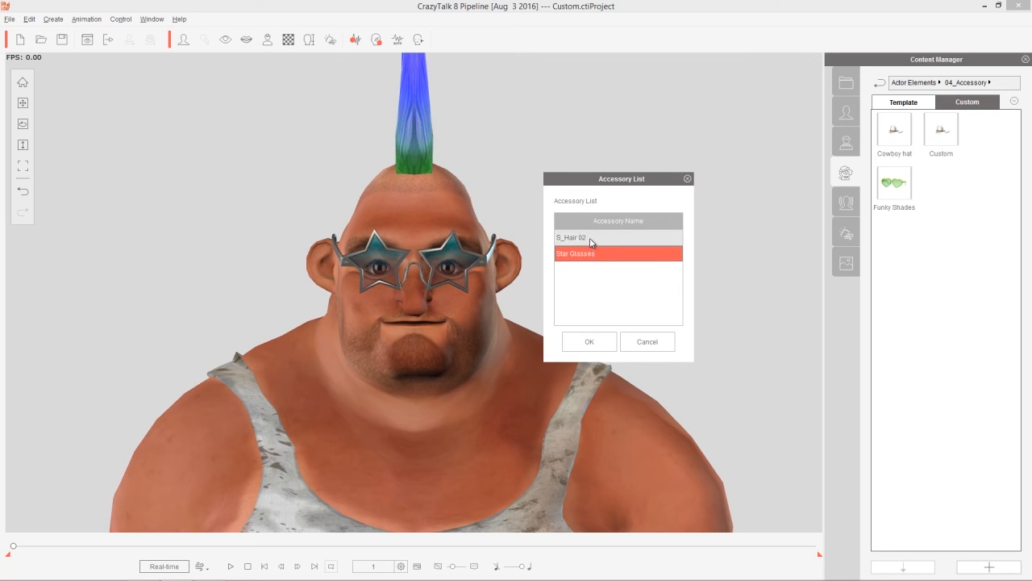
pyautogui.click(592, 340)
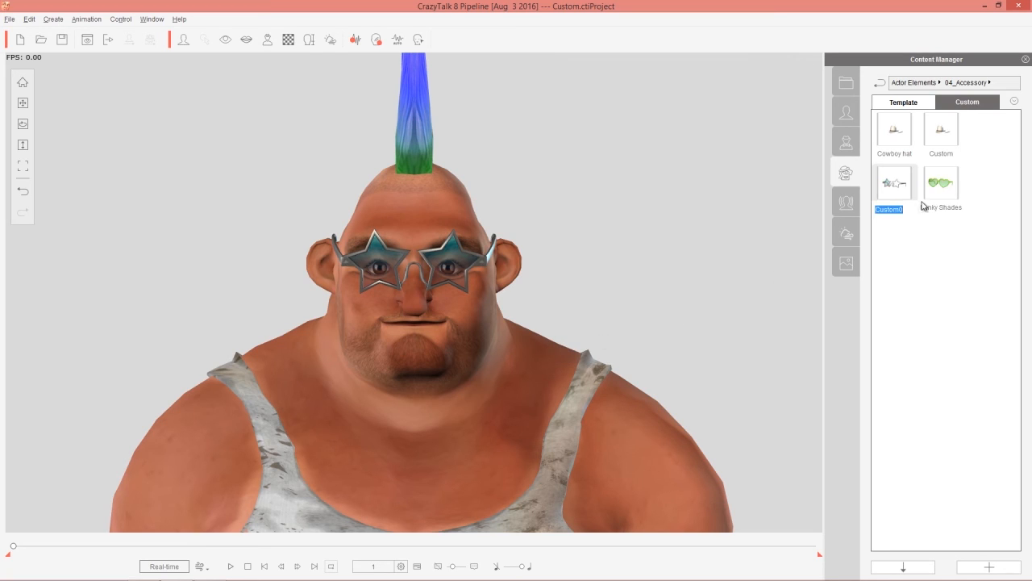
pyautogui.write('Star')
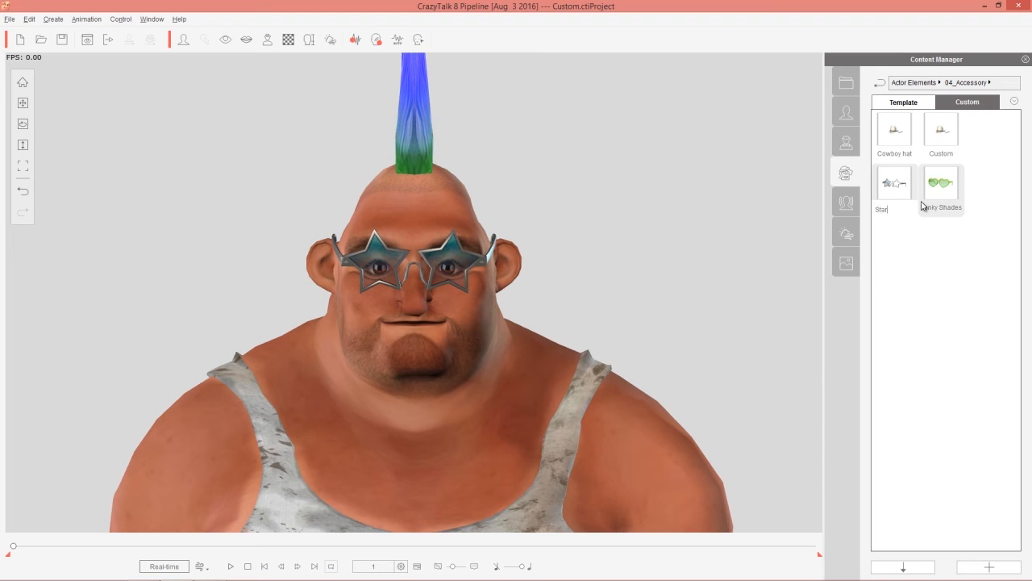
pyautogui.press('Return')
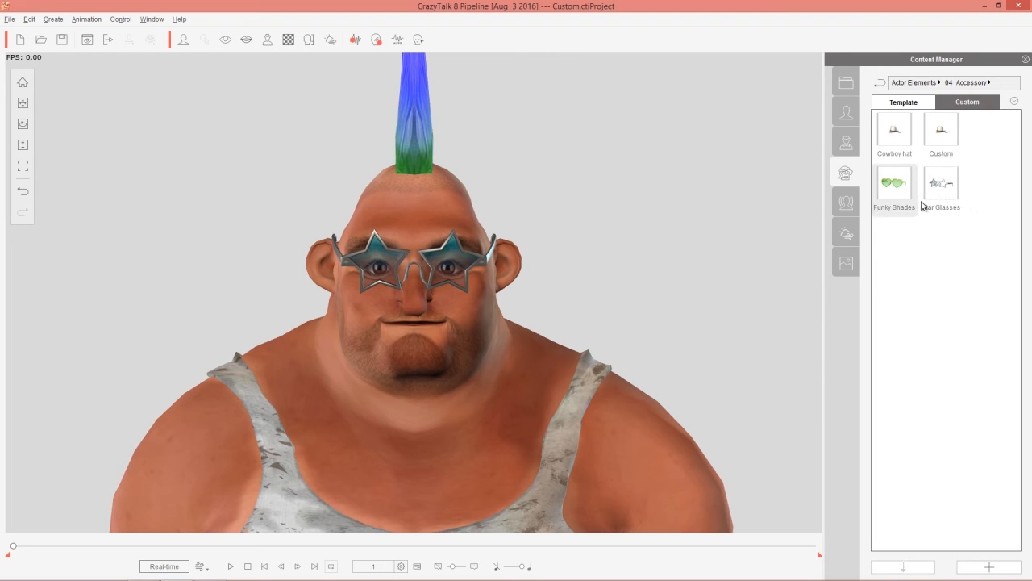
# Step: Save the S_Hair 02 accessory to the custom accessory library under the name "Mohawk"
pyautogui.click(989, 567)
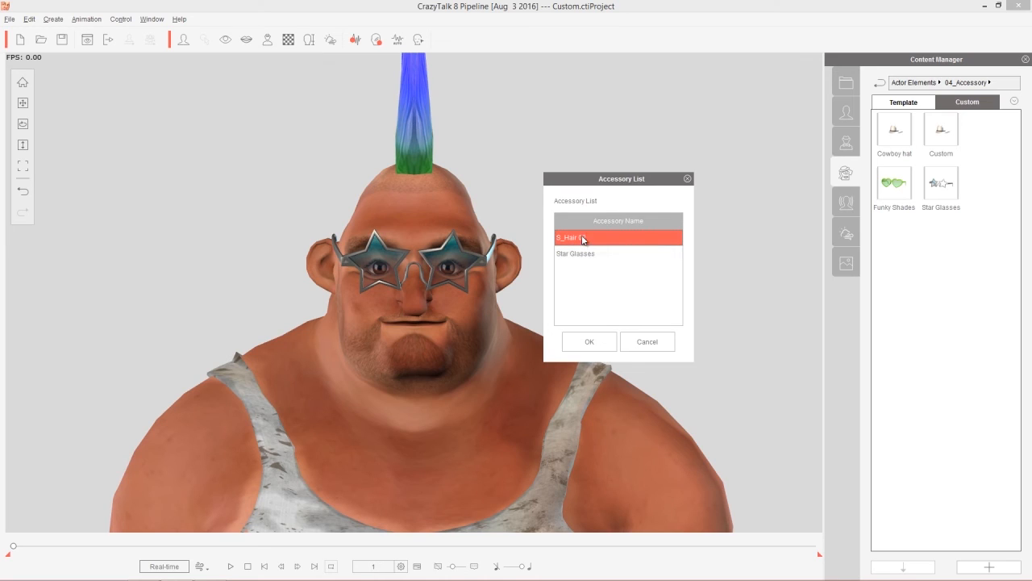
pyautogui.click(603, 339)
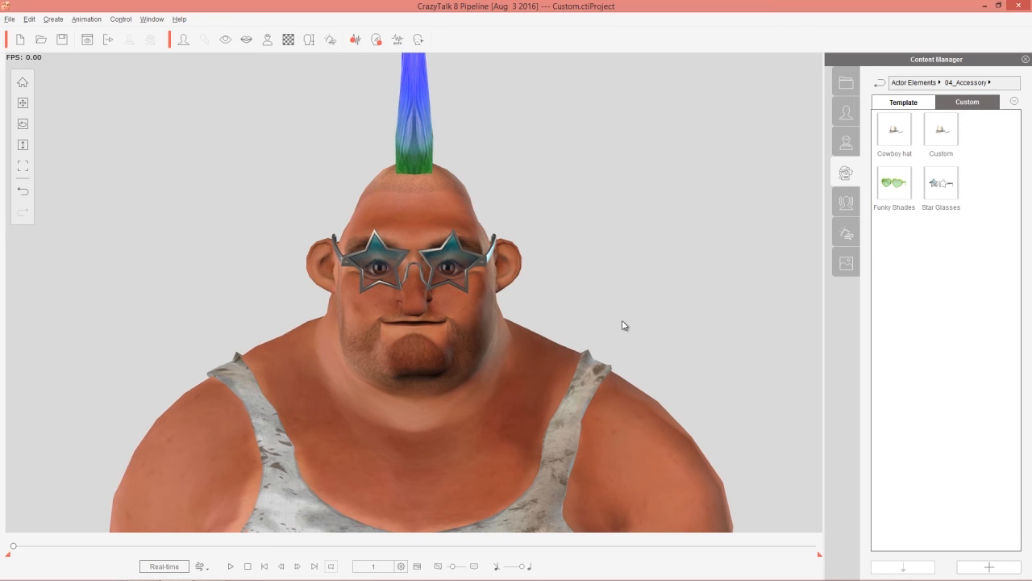
pyautogui.write('Mo')
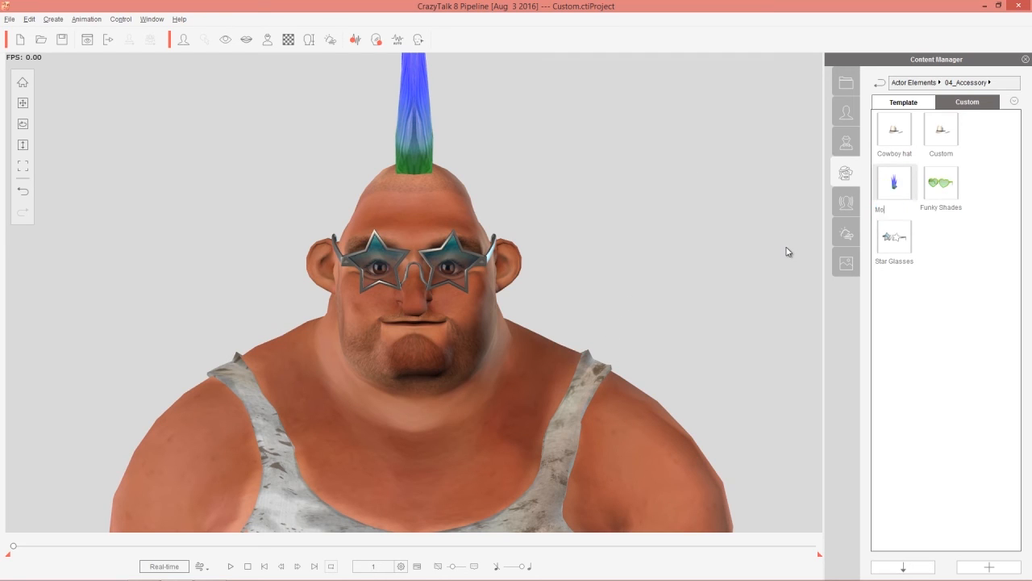
pyautogui.write('hawk')
pyautogui.press('Return')
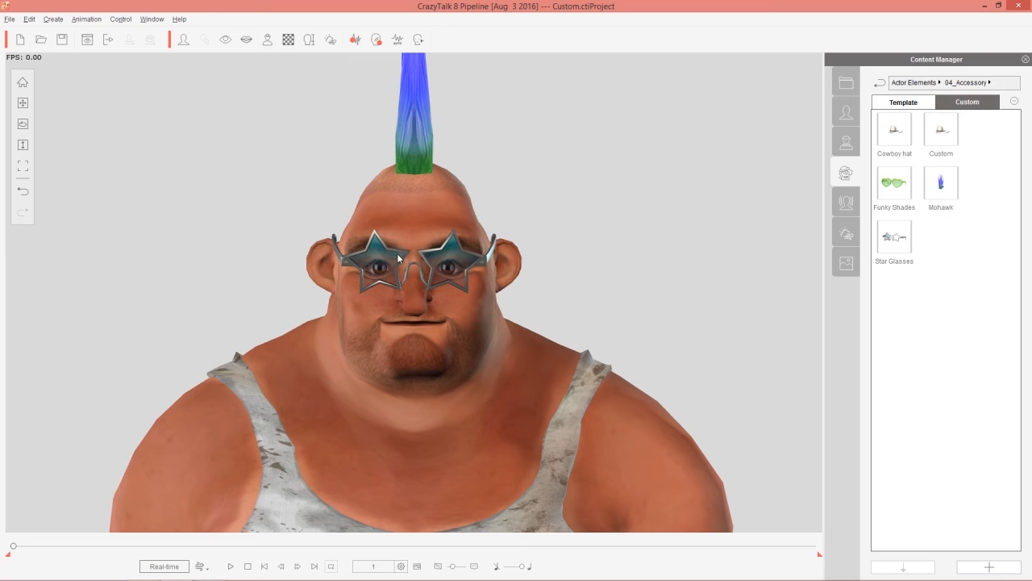
# Step: Save the dressed-up actor to the custom 3D Actor library under the name "Ramon the Rock Star"
pyautogui.click(851, 112)
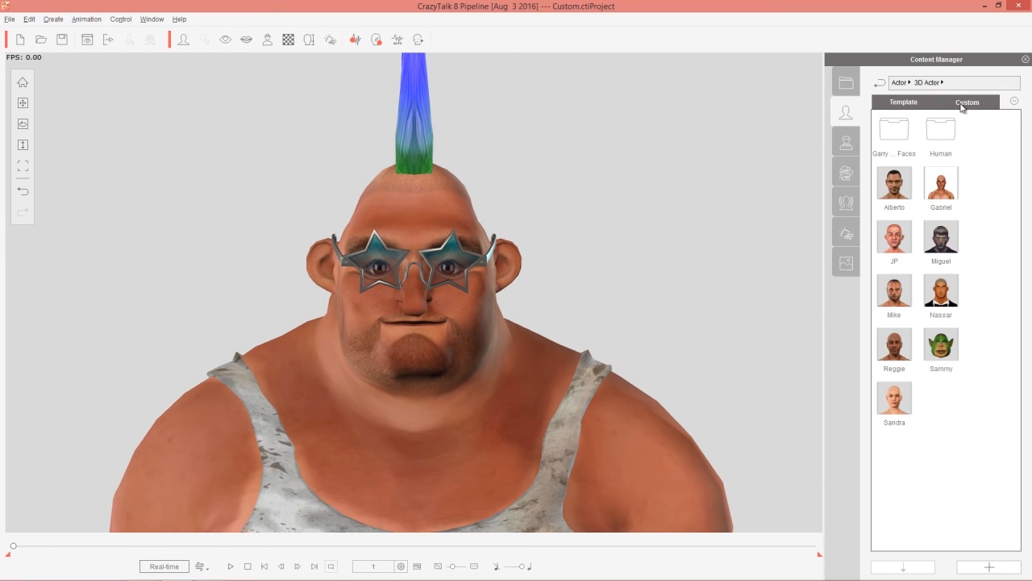
pyautogui.doubleClick(943, 137)
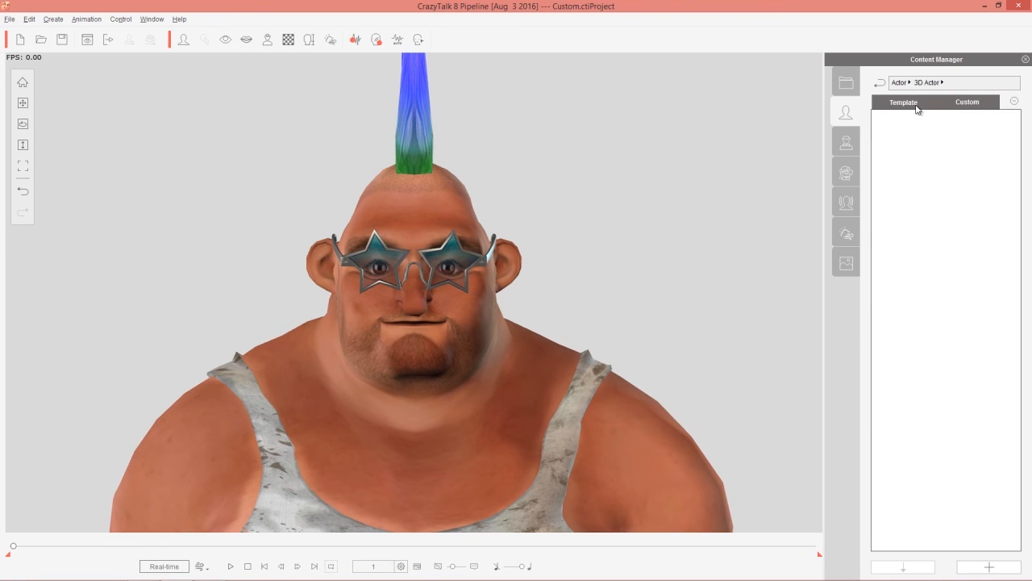
pyautogui.click(987, 564)
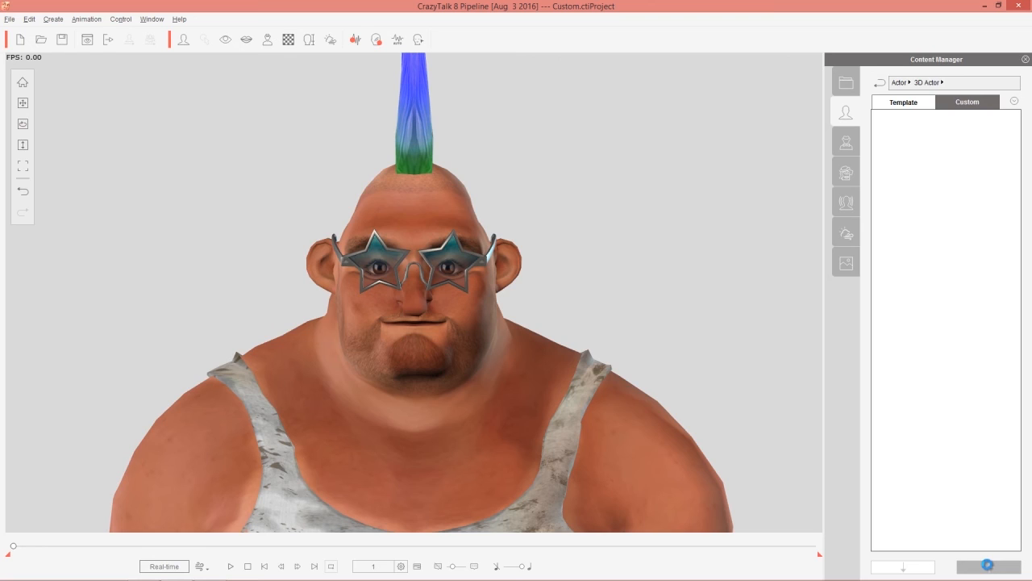
pyautogui.write('Ro')
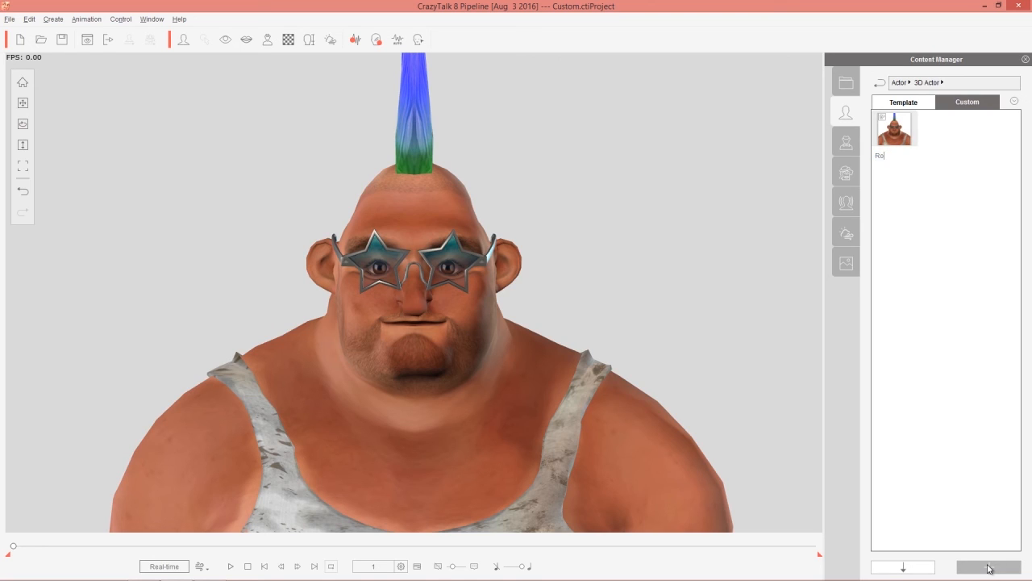
pyautogui.write('mon the Rock Star')
pyautogui.press('Return')
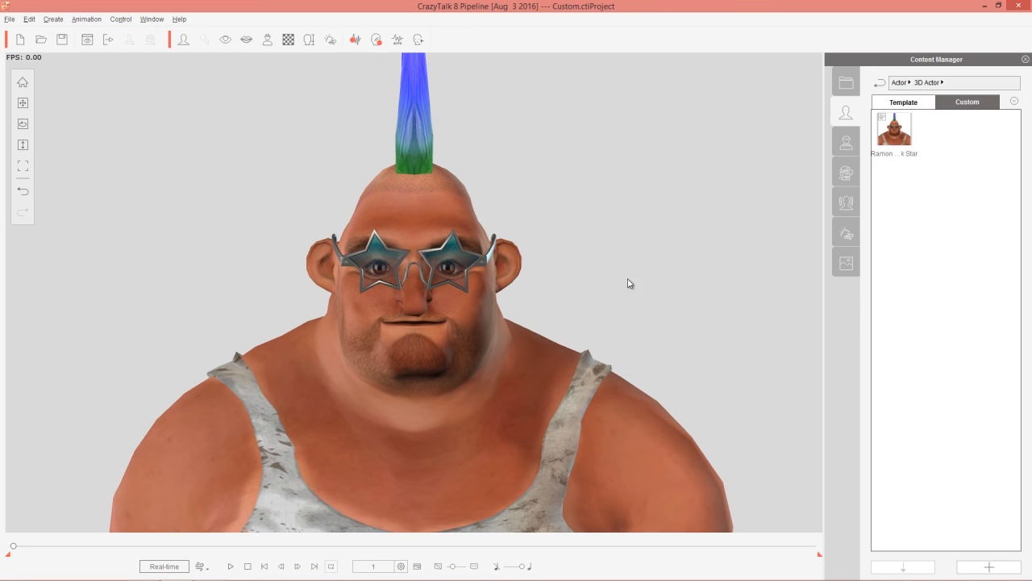
# Step: Switch to iClone 6, load the Richie avatar from ToKoMotion's Stylized Kids & Teens, and bring it into CrazyTalk 8 without its accessories
pyautogui.hotkey('alt', 'Tab')
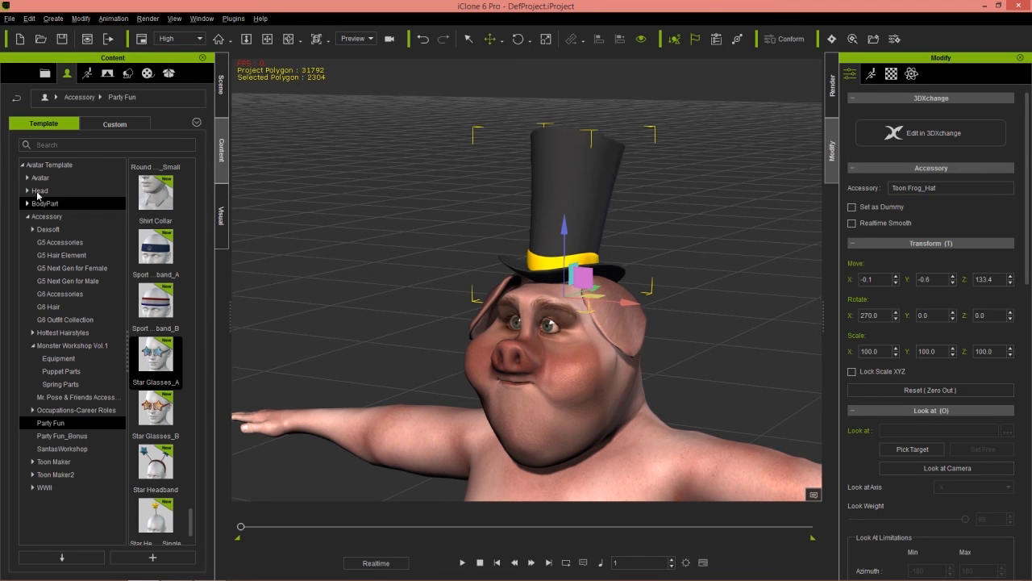
pyautogui.click(28, 216)
pyautogui.click(27, 177)
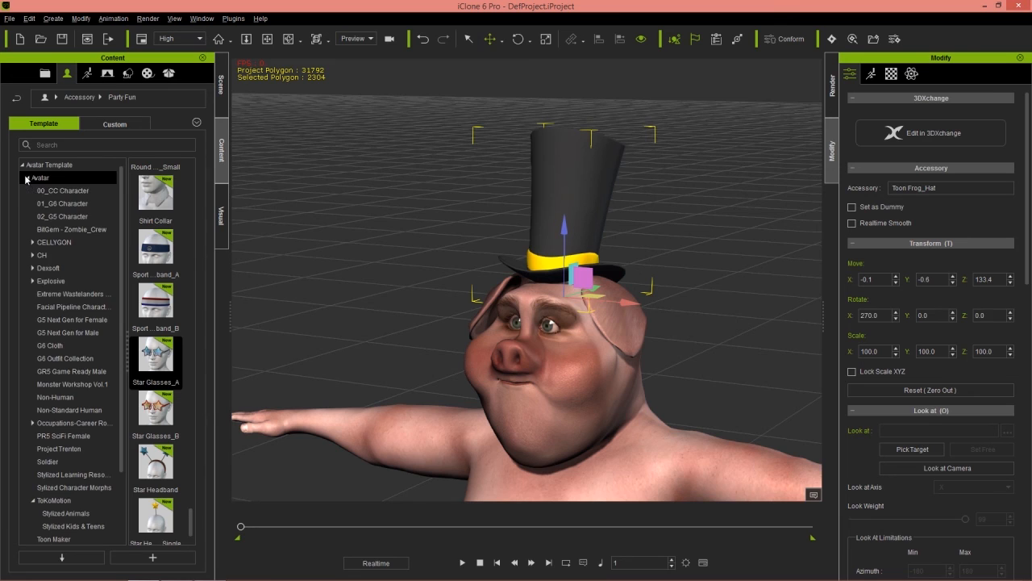
pyautogui.scroll(-3, 80, 348)
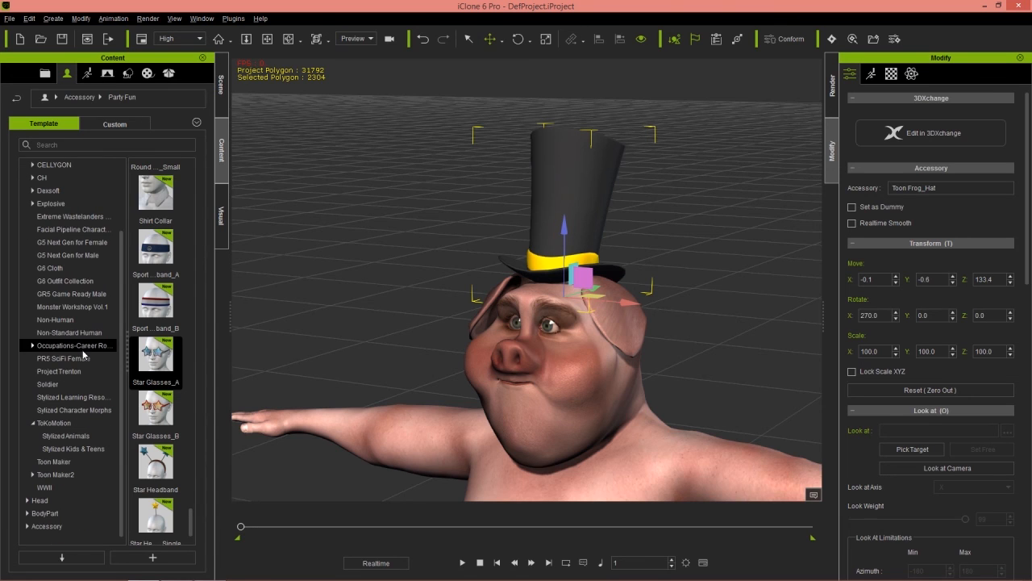
pyautogui.click(71, 448)
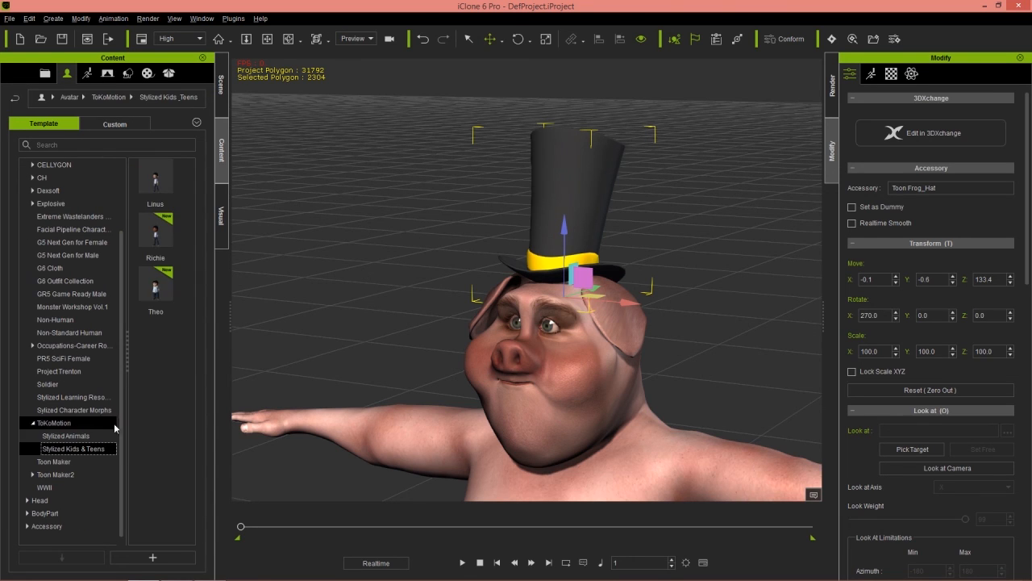
pyautogui.moveTo(157, 233); pyautogui.dragTo(422, 348)
pyautogui.hotkey('alt', 'Tab')
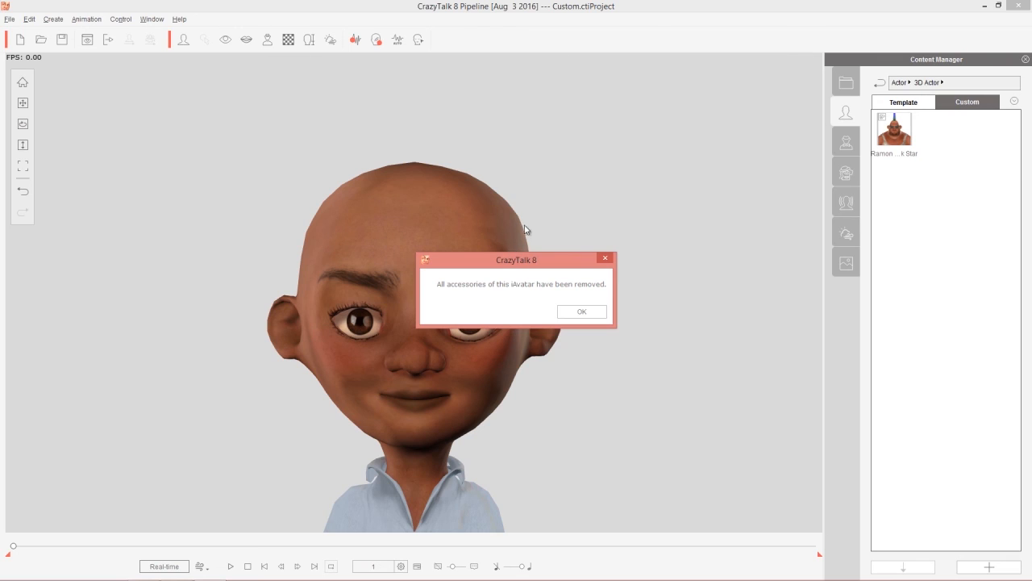
pyautogui.click(586, 311)
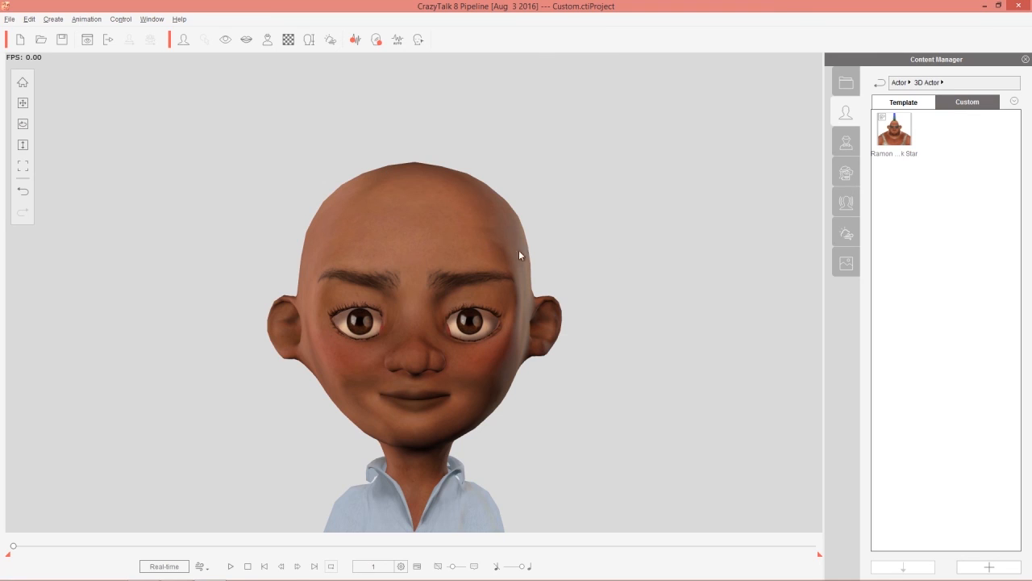
# Step: Apply the saved Mohawk and Star Glasses accessories from the 04_Accessory library to the Richie actor
pyautogui.click(848, 172)
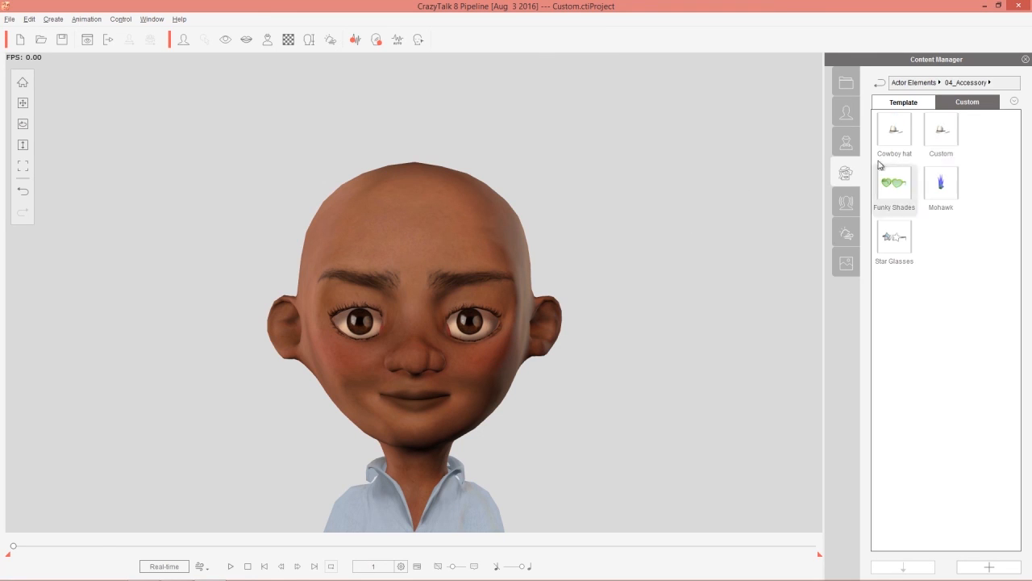
pyautogui.doubleClick(949, 187)
pyautogui.doubleClick(894, 237)
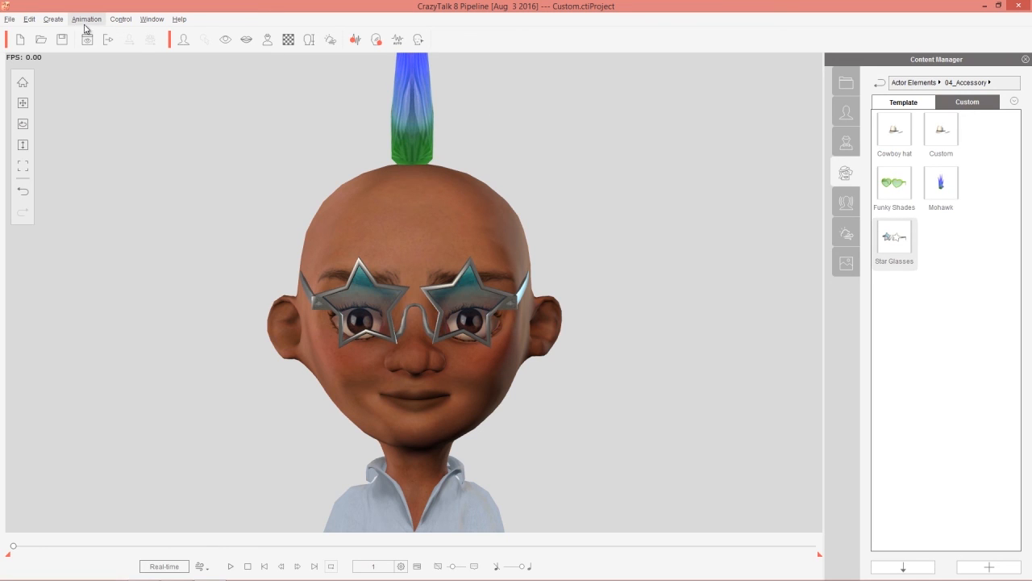
# Step: Fit the Star Glasses to Richie's face with Move Y 0.70, Move Z -0.90 and Scale X 1.04 in the accessory settings
pyautogui.click(53, 19)
pyautogui.click(84, 91)
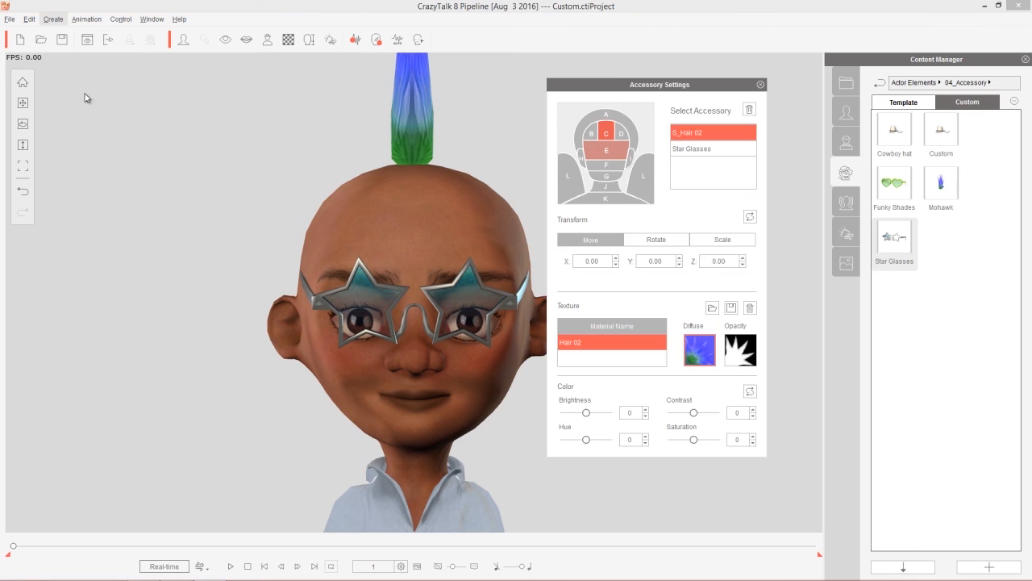
pyautogui.click(628, 154)
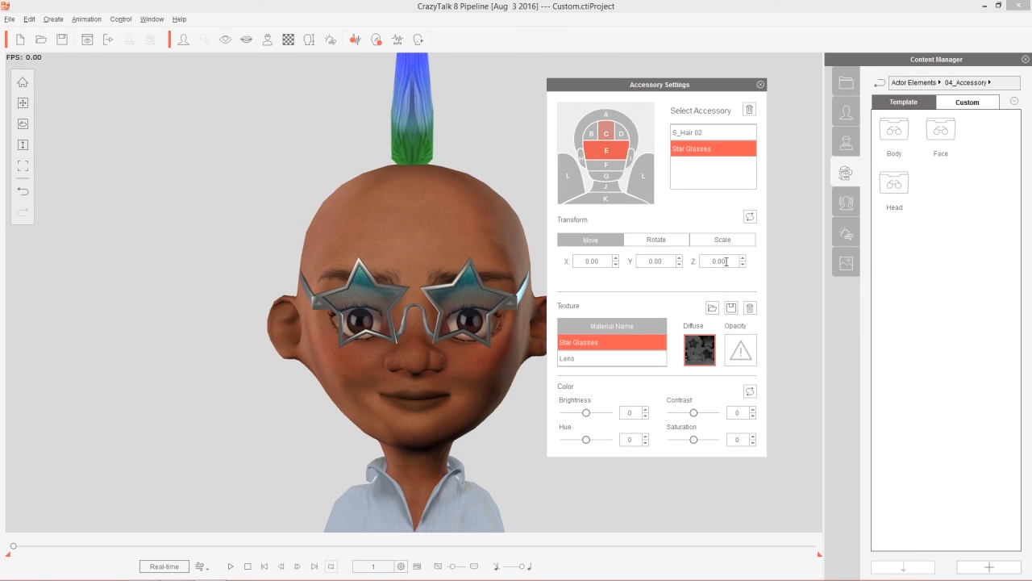
pyautogui.moveTo(727, 262); pyautogui.dragTo(736, 273)
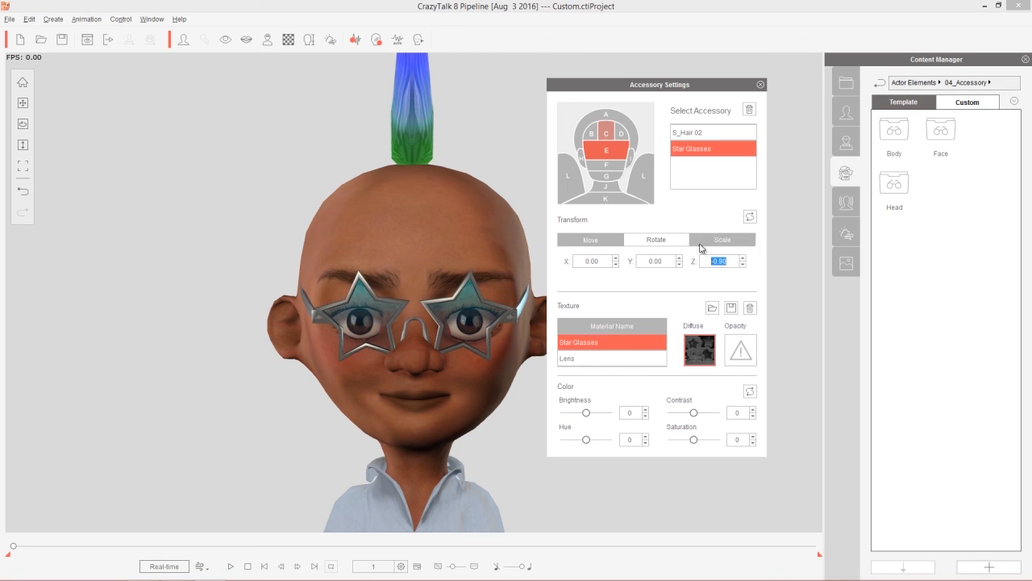
pyautogui.click(668, 260)
pyautogui.scroll(3, 669, 260)
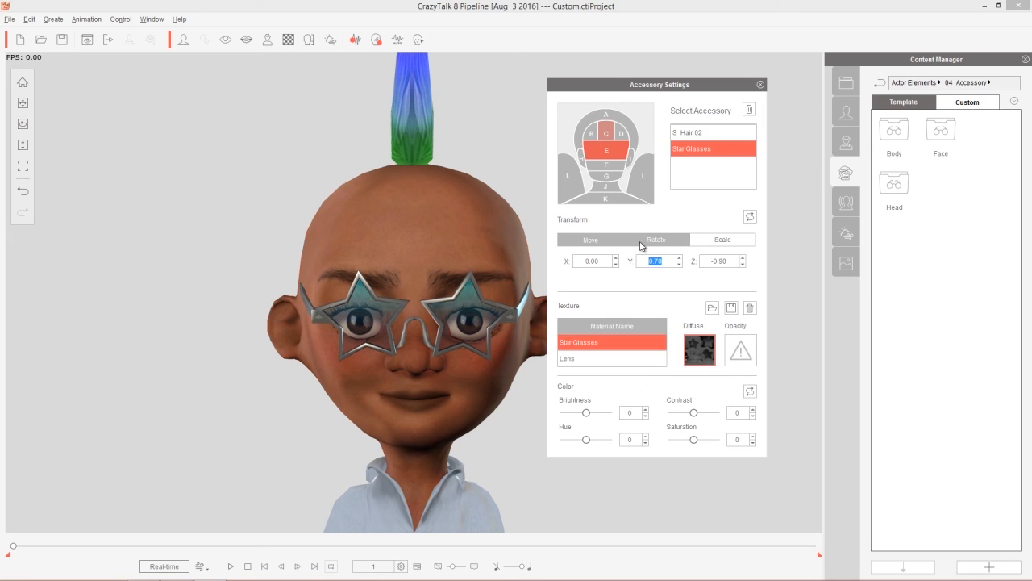
pyautogui.click(725, 240)
pyautogui.scroll(3, 607, 260)
pyautogui.scroll(1, 608, 259)
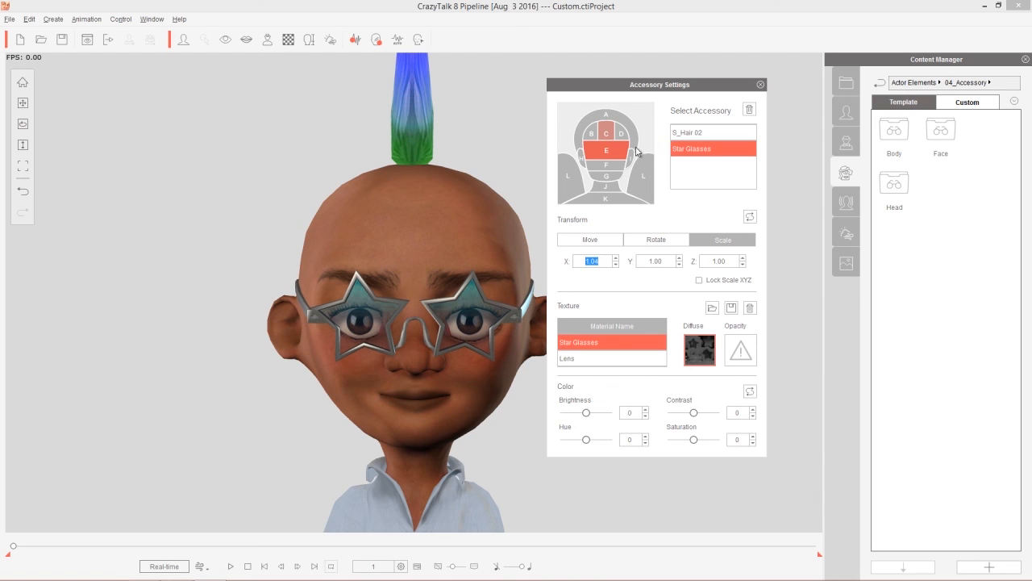
# Step: Lower the S_Hair 02 mohawk onto Richie's scalp by setting its Move Z to -2.00
pyautogui.click(607, 134)
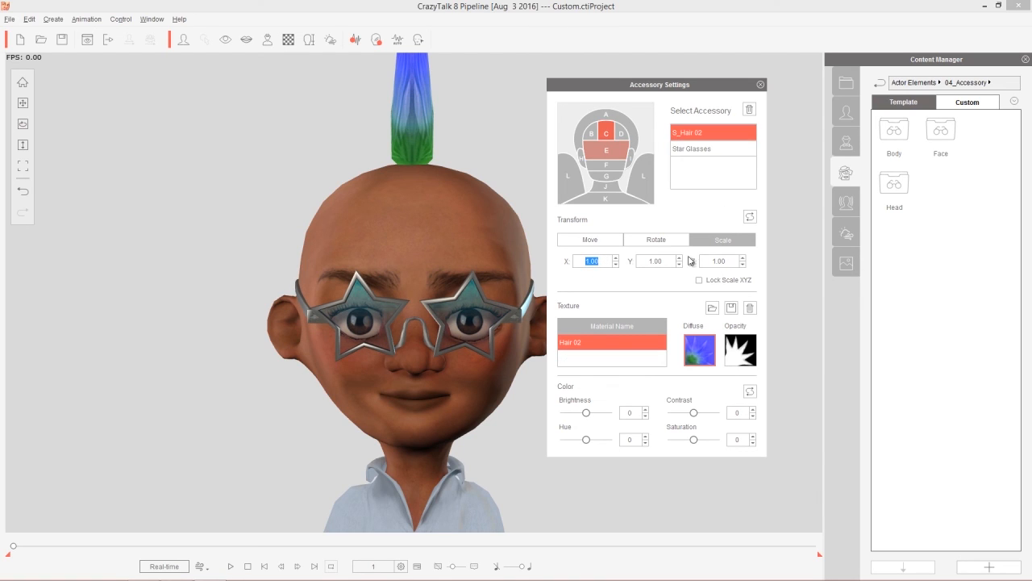
pyautogui.click(589, 239)
pyautogui.scroll(-5, 729, 264)
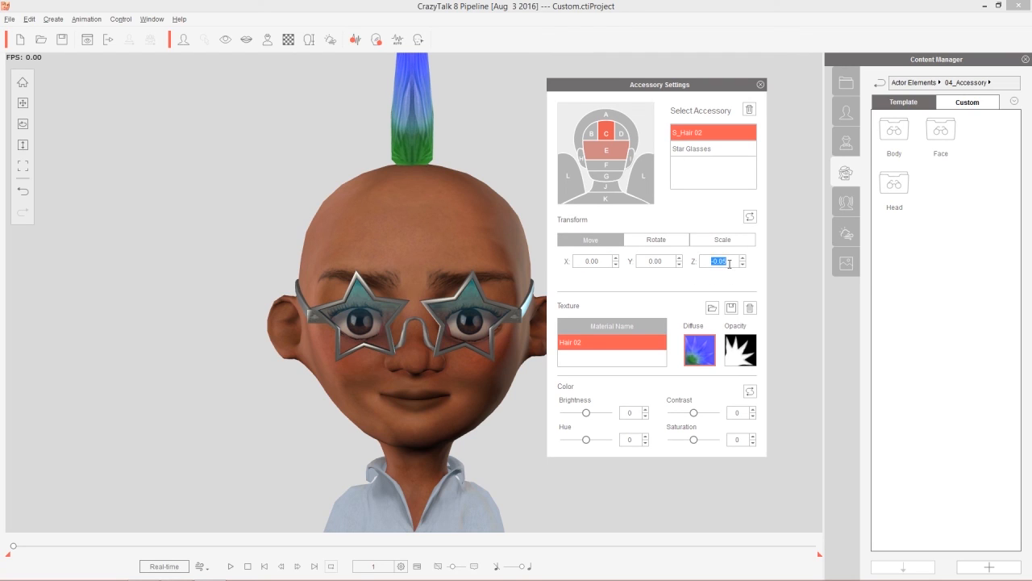
pyautogui.scroll(-7, 729, 264)
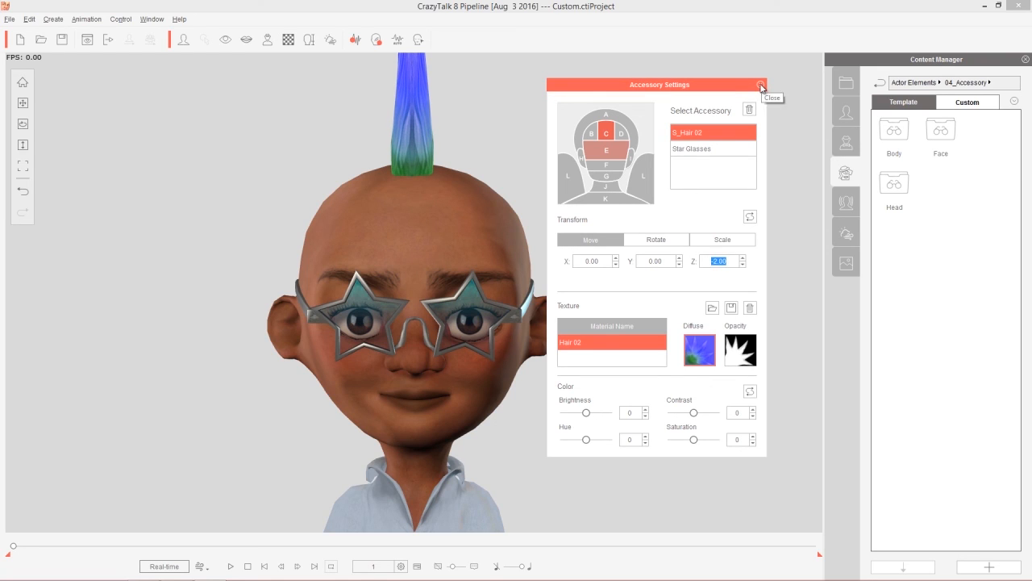
# Step: Close the accessory settings, then play and stop the animation to check the mohawk and glasses in motion
pyautogui.click(704, 150)
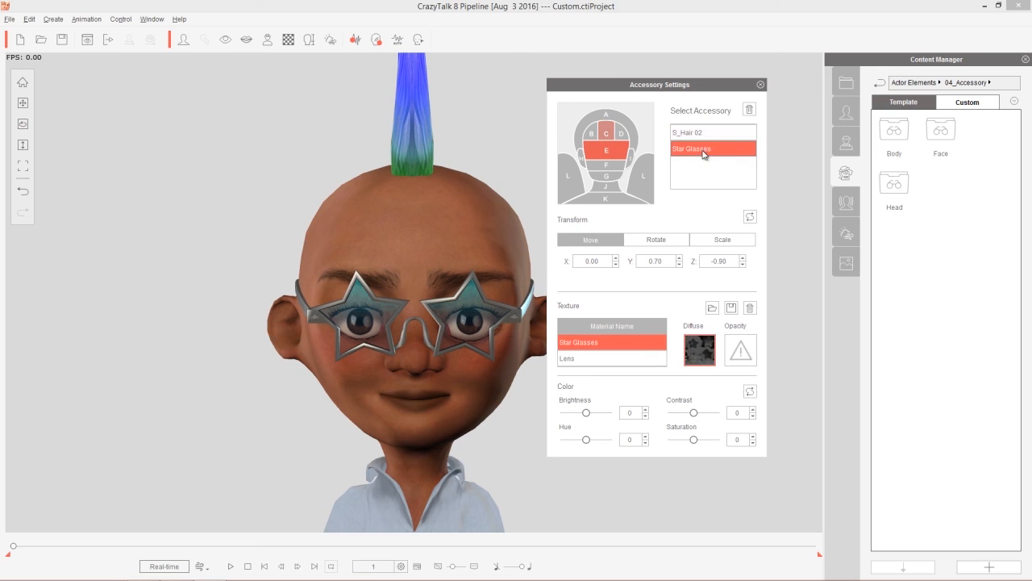
pyautogui.click(760, 85)
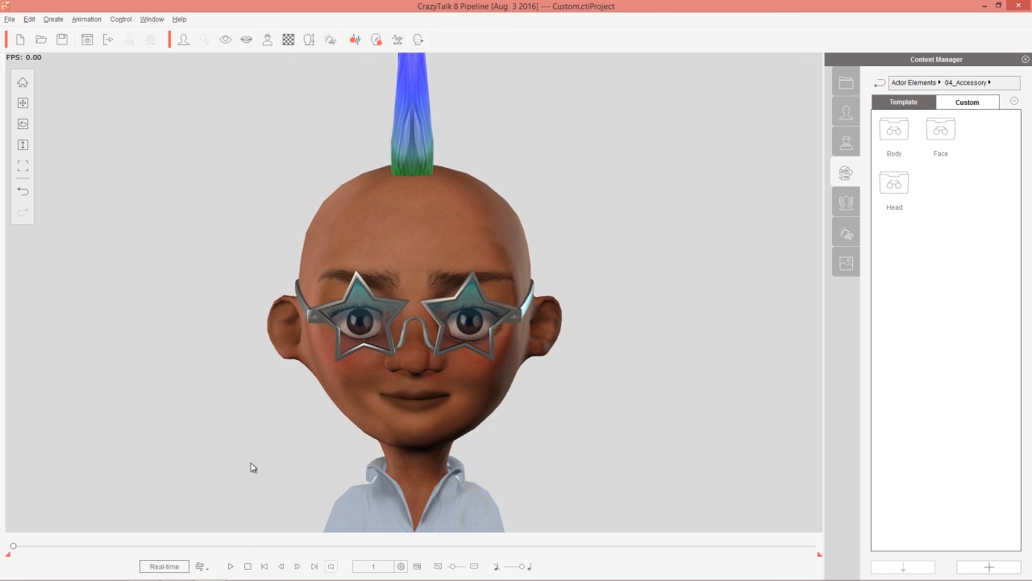
pyautogui.click(231, 565)
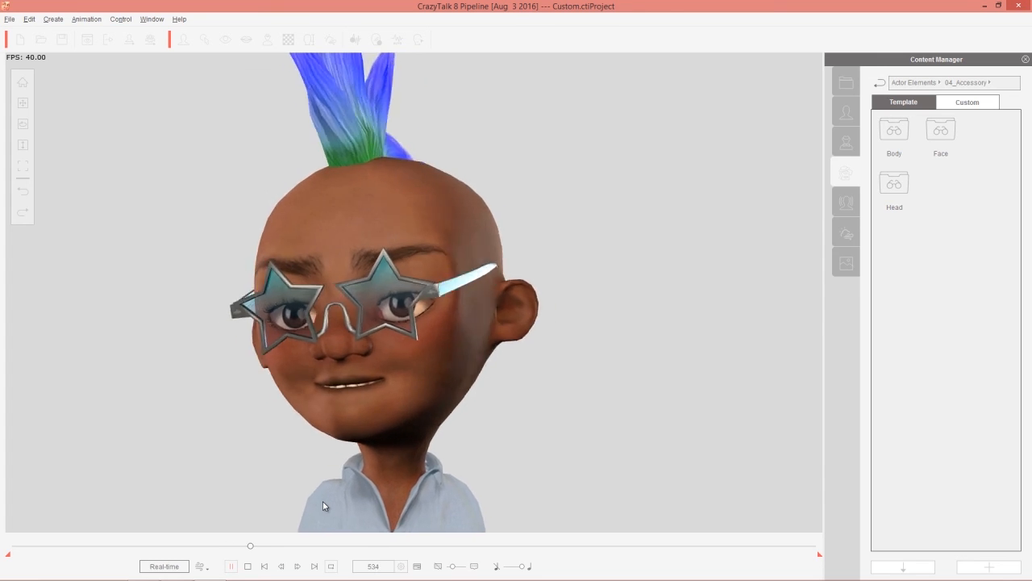
pyautogui.click(247, 566)
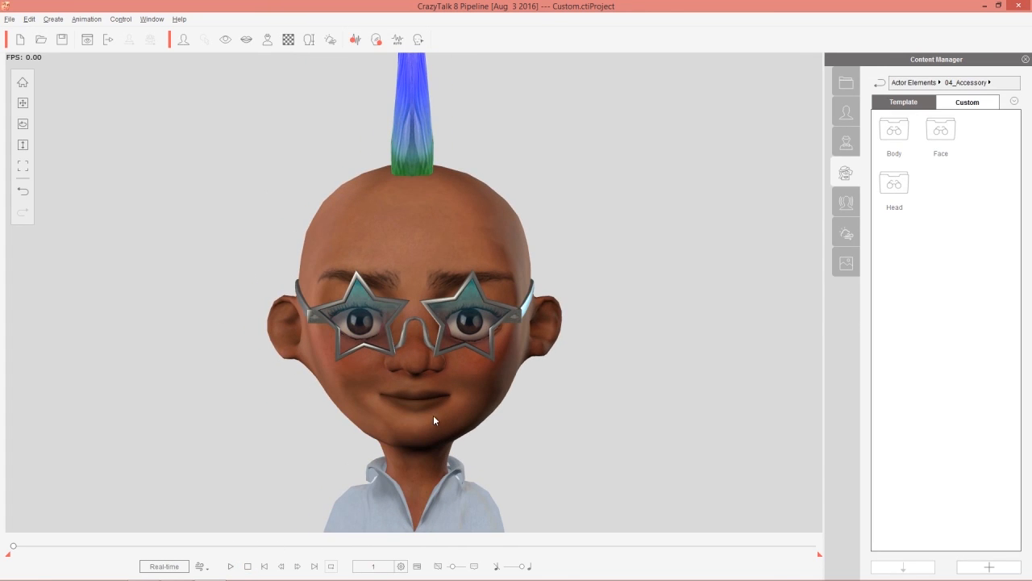